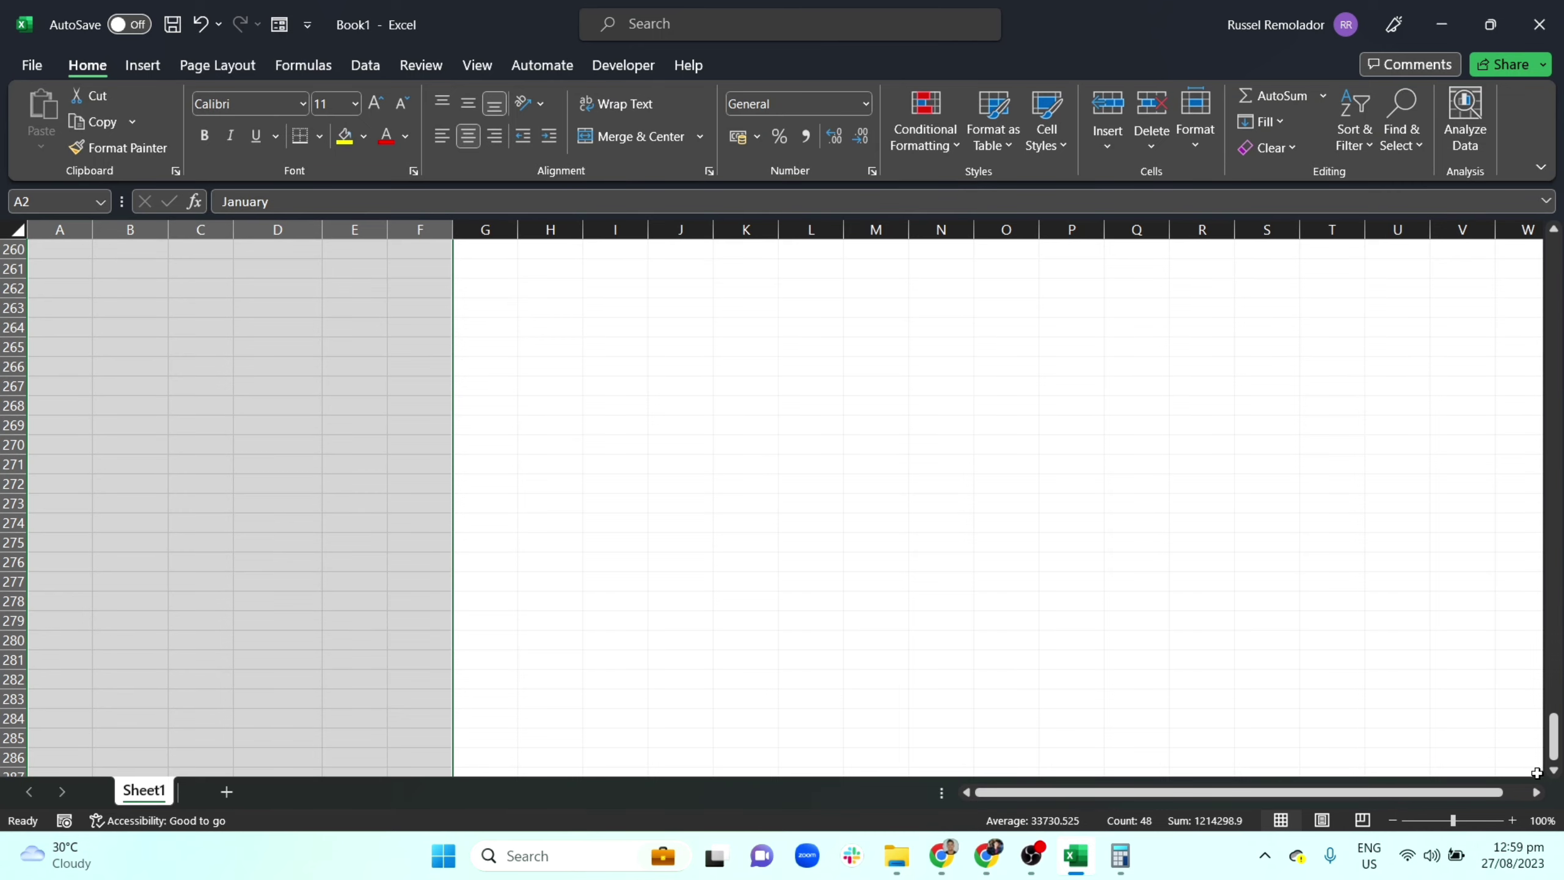
Examine the column headers in row 1 and the December order and price values in the sales data
{"action": "left_click_drag", "start_coordinate": [1554, 737], "coordinate": [1552, 237]}
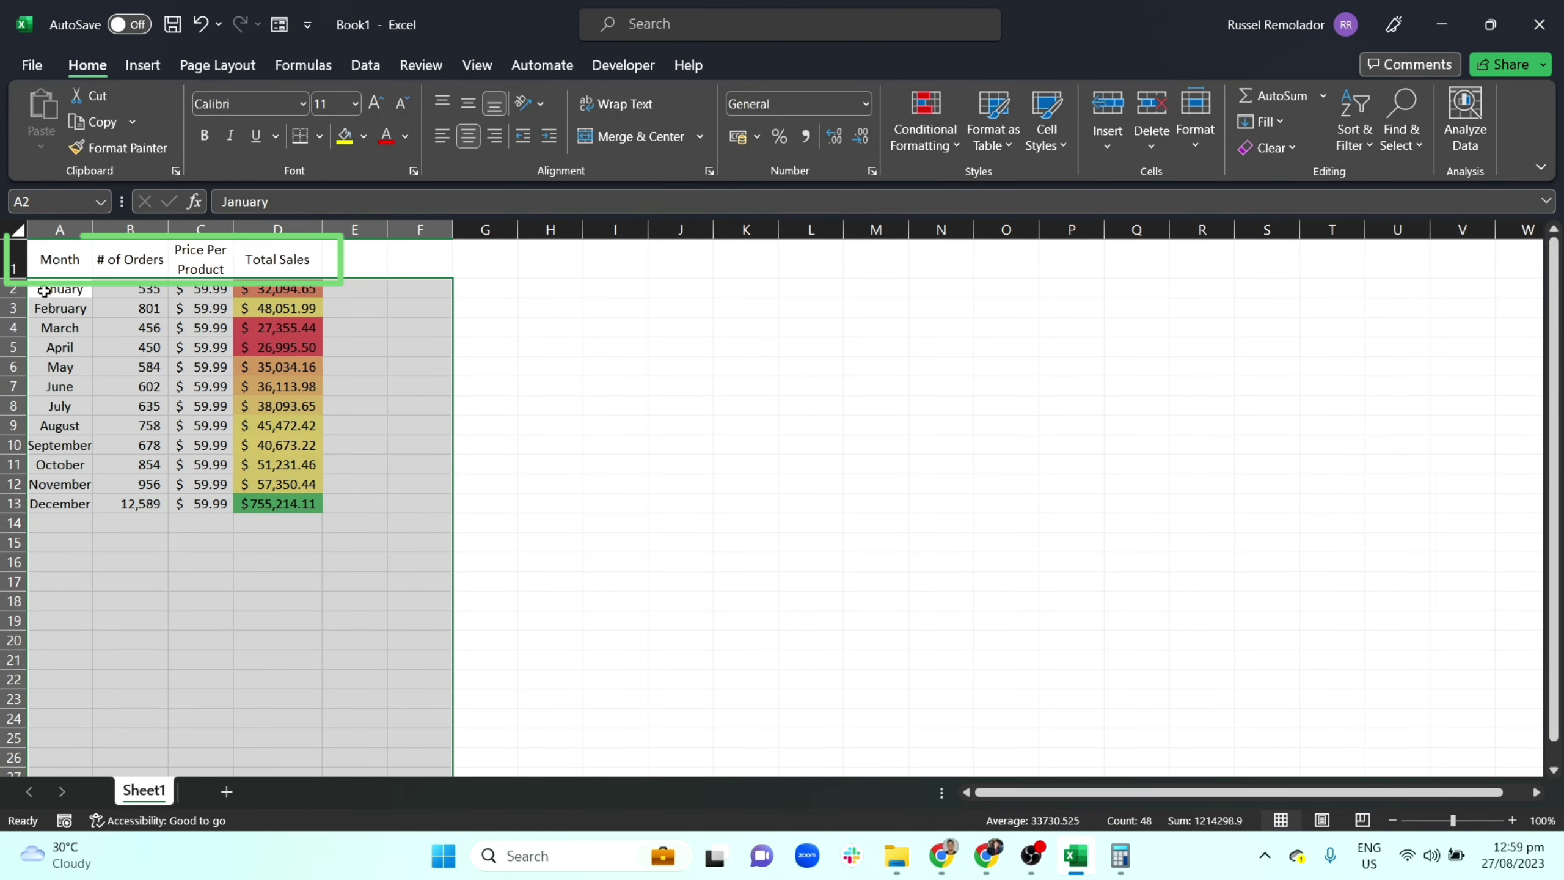
{"action": "left_click_drag", "start_coordinate": [45, 272], "coordinate": [277, 265]}
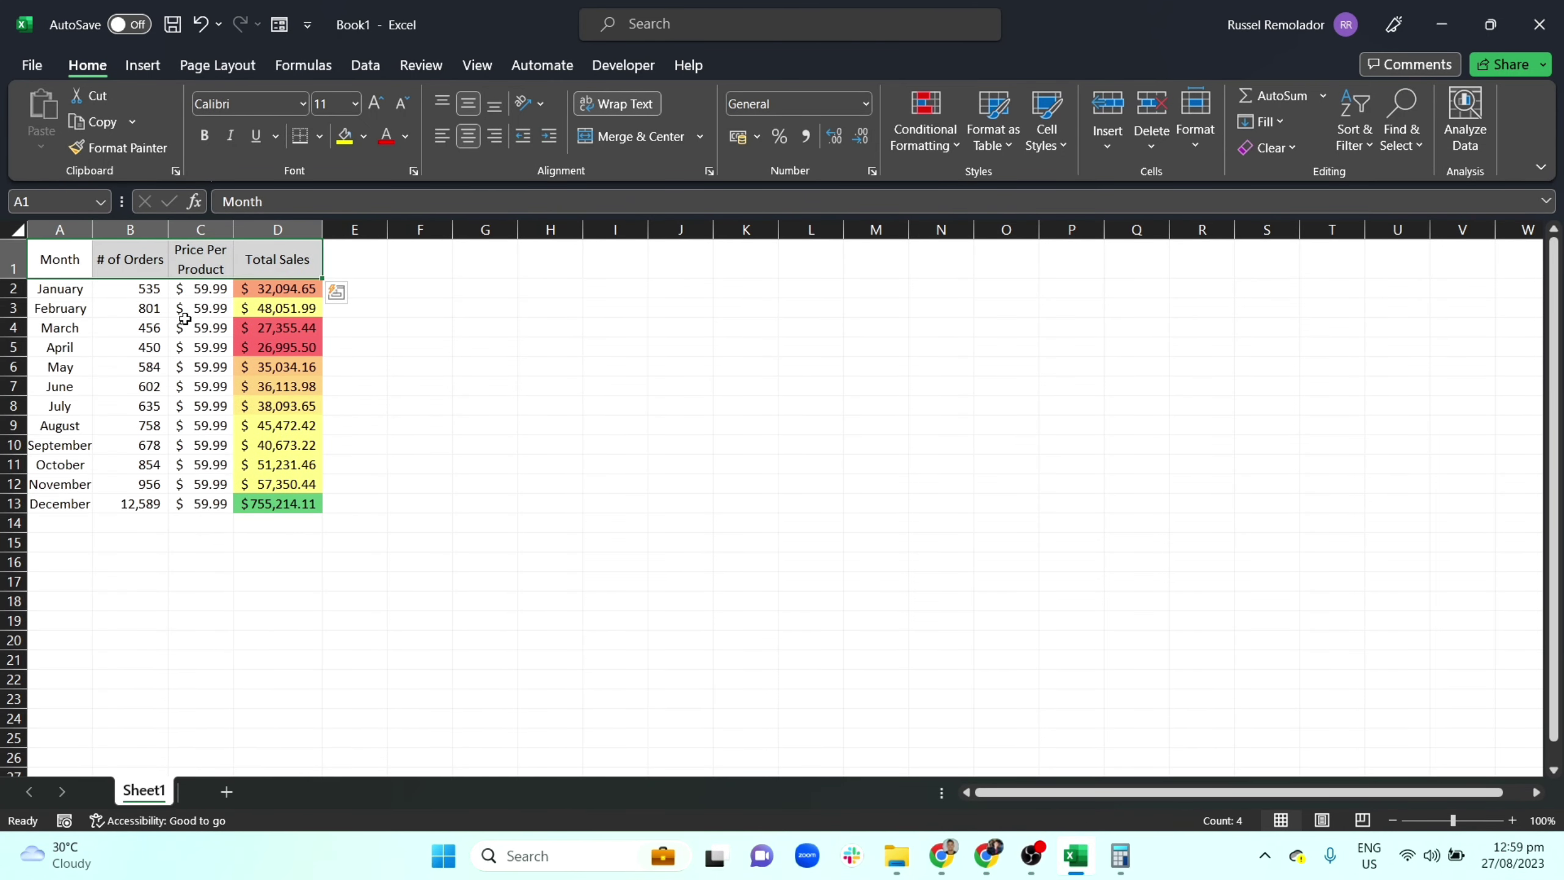
{"action": "scroll", "coordinate": [186, 329], "scroll_direction": "down", "scroll_amount": 2}
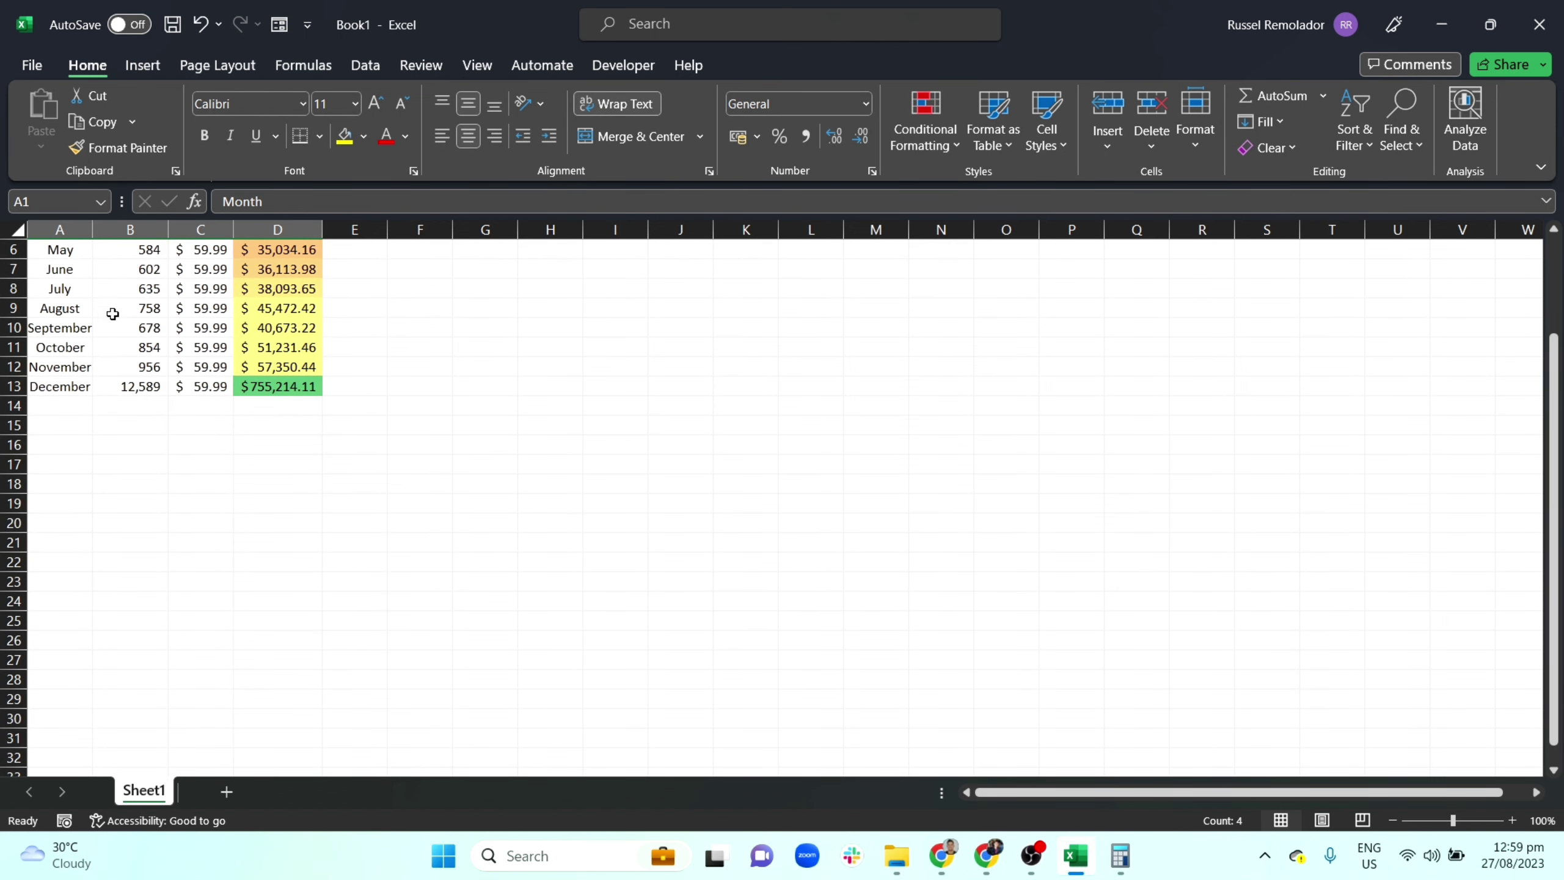
{"action": "left_click", "coordinate": [154, 391]}
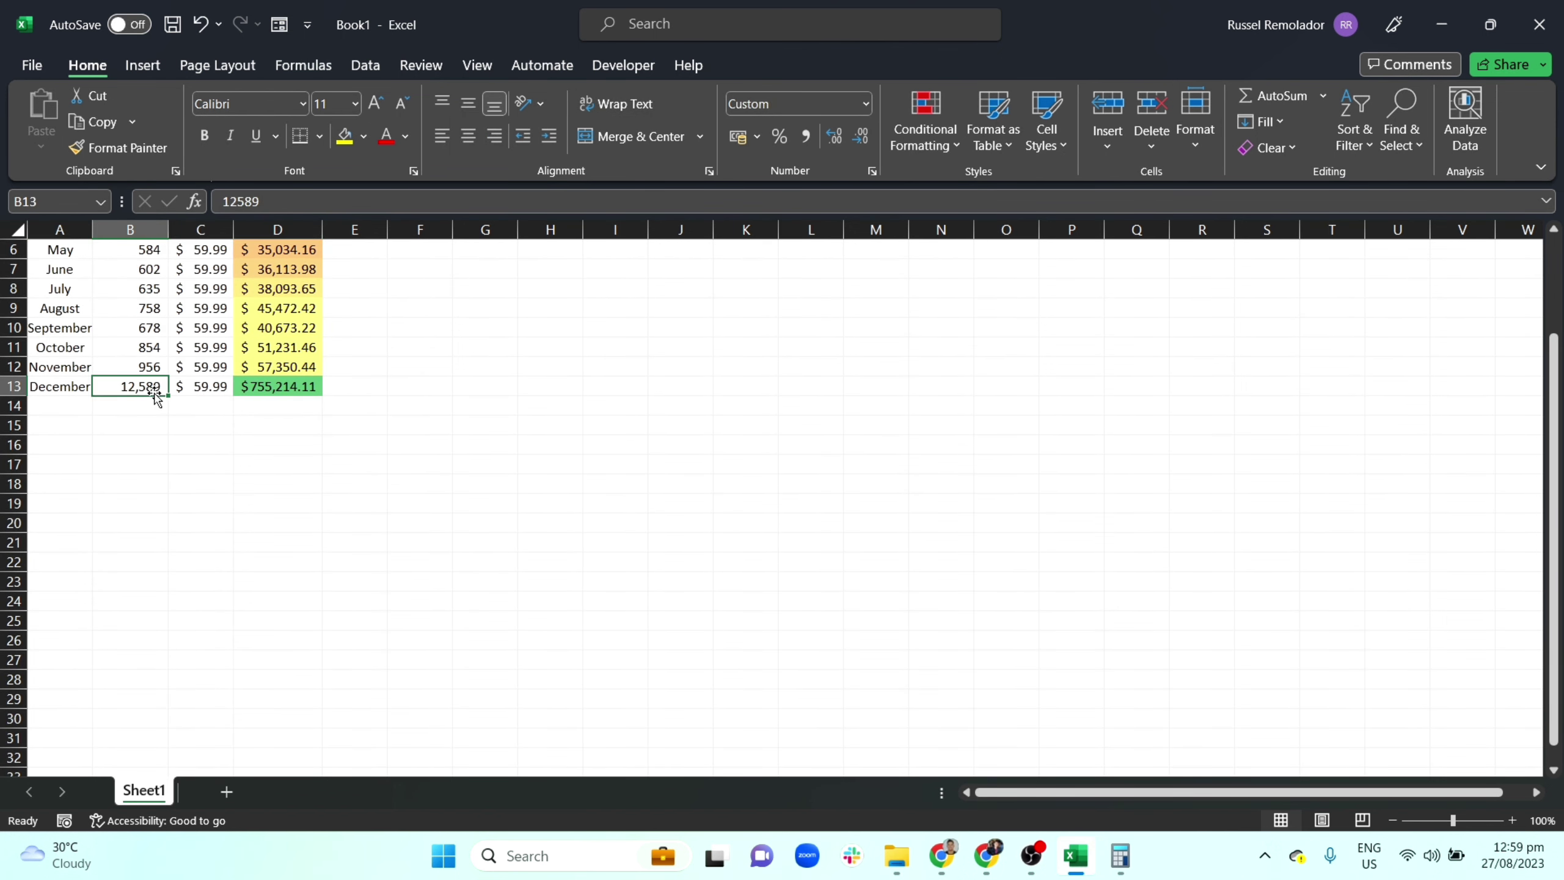
{"action": "left_click", "coordinate": [201, 386]}
{"action": "scroll", "coordinate": [213, 391], "scroll_direction": "up", "scroll_amount": 2}
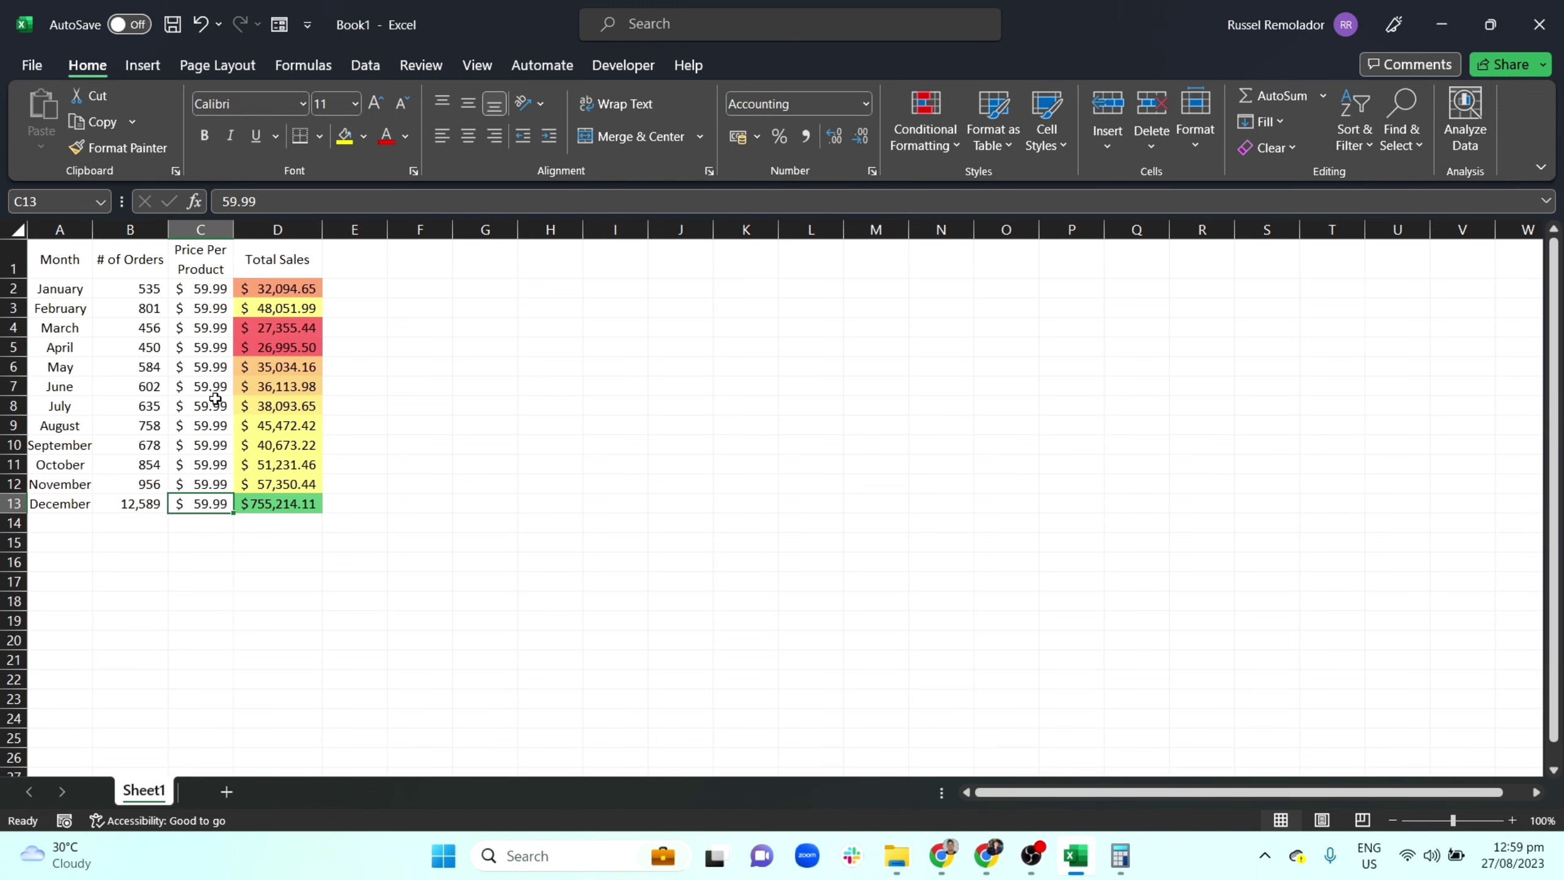
Freeze the worksheet's top row containing the column headers
{"action": "left_click", "coordinate": [77, 271]}
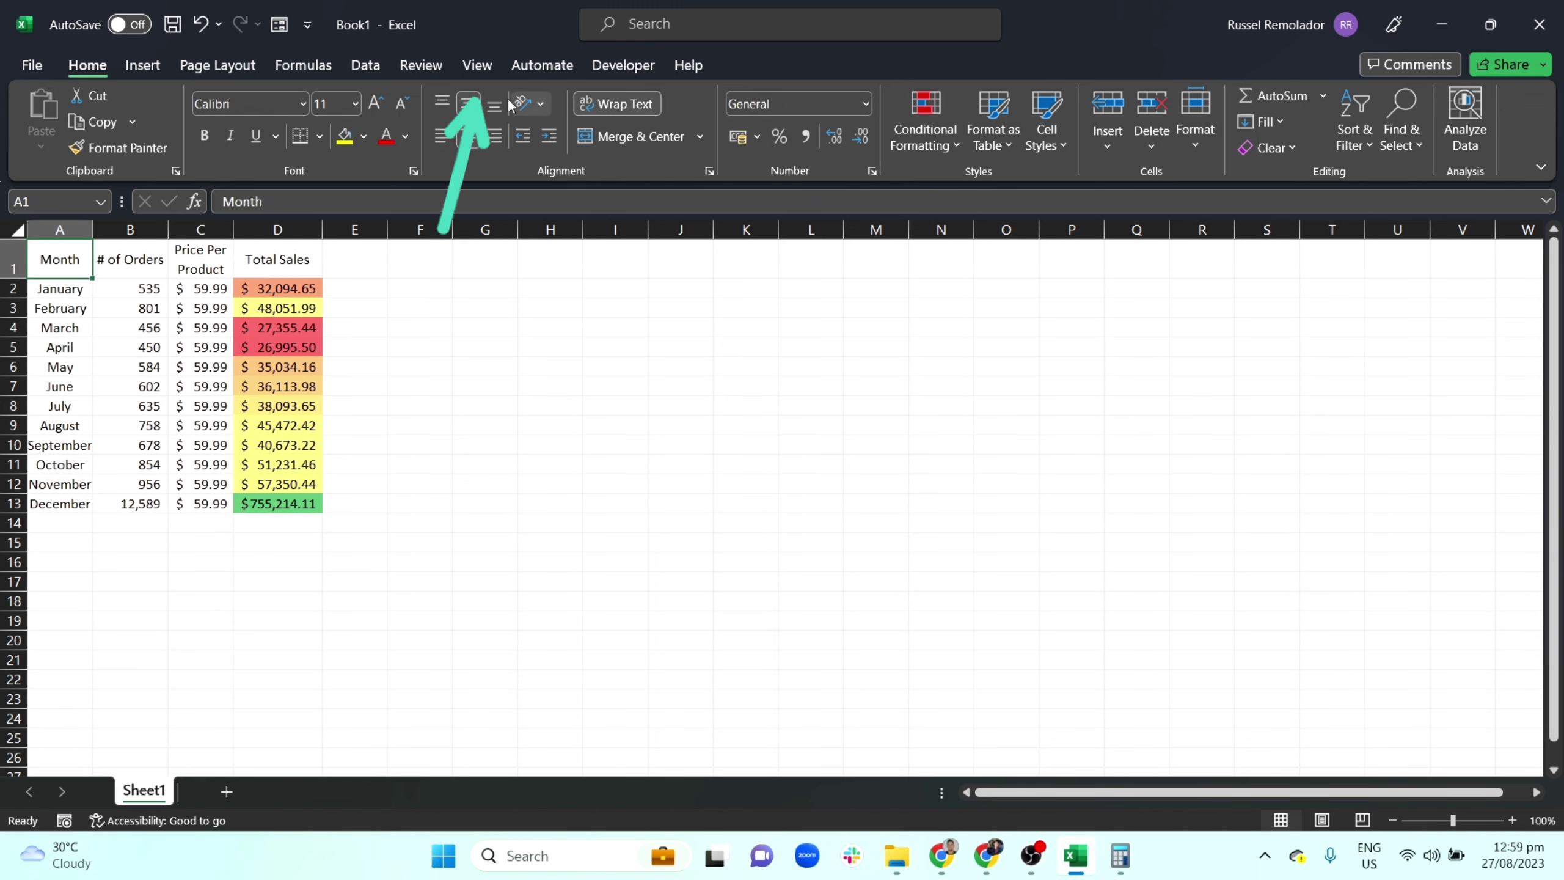
{"action": "left_click", "coordinate": [475, 65]}
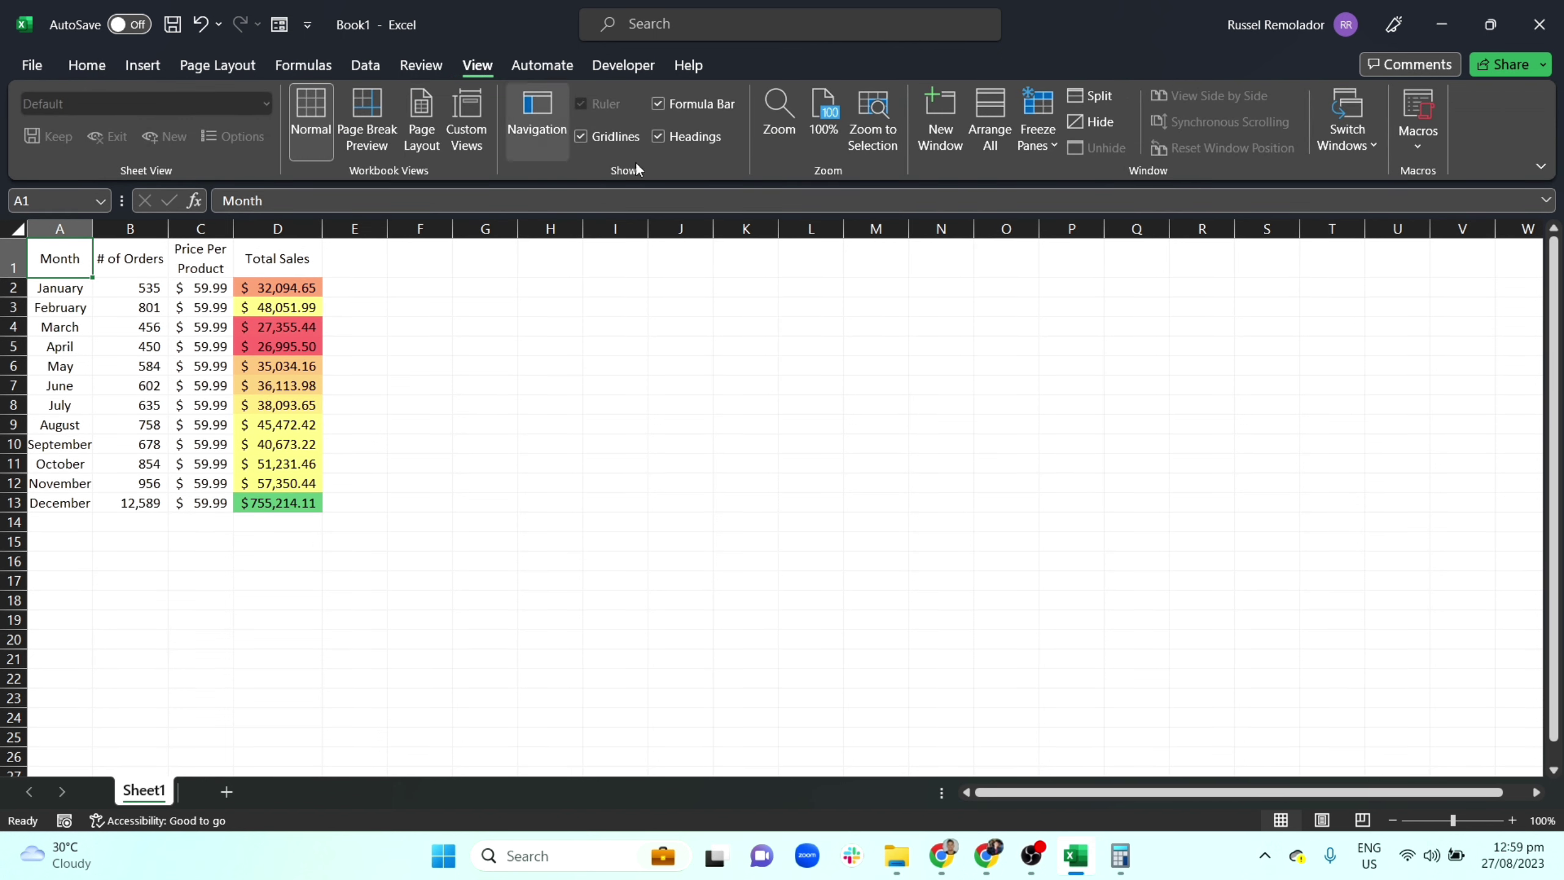
{"action": "left_click", "coordinate": [1049, 148]}
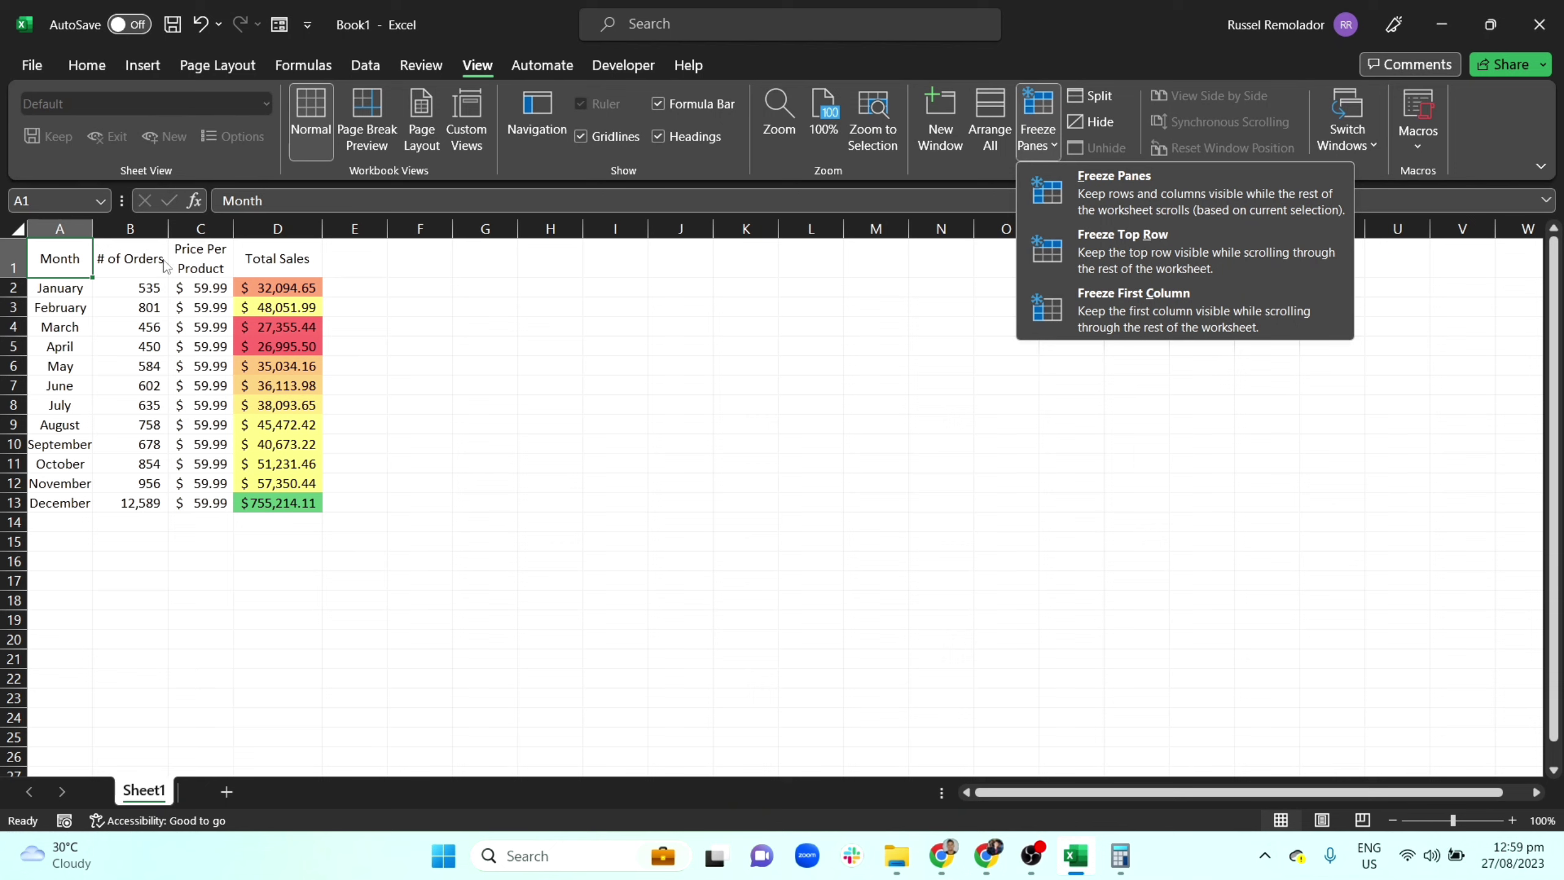
{"action": "left_click", "coordinate": [1155, 249]}
{"action": "left_click", "coordinate": [500, 344]}
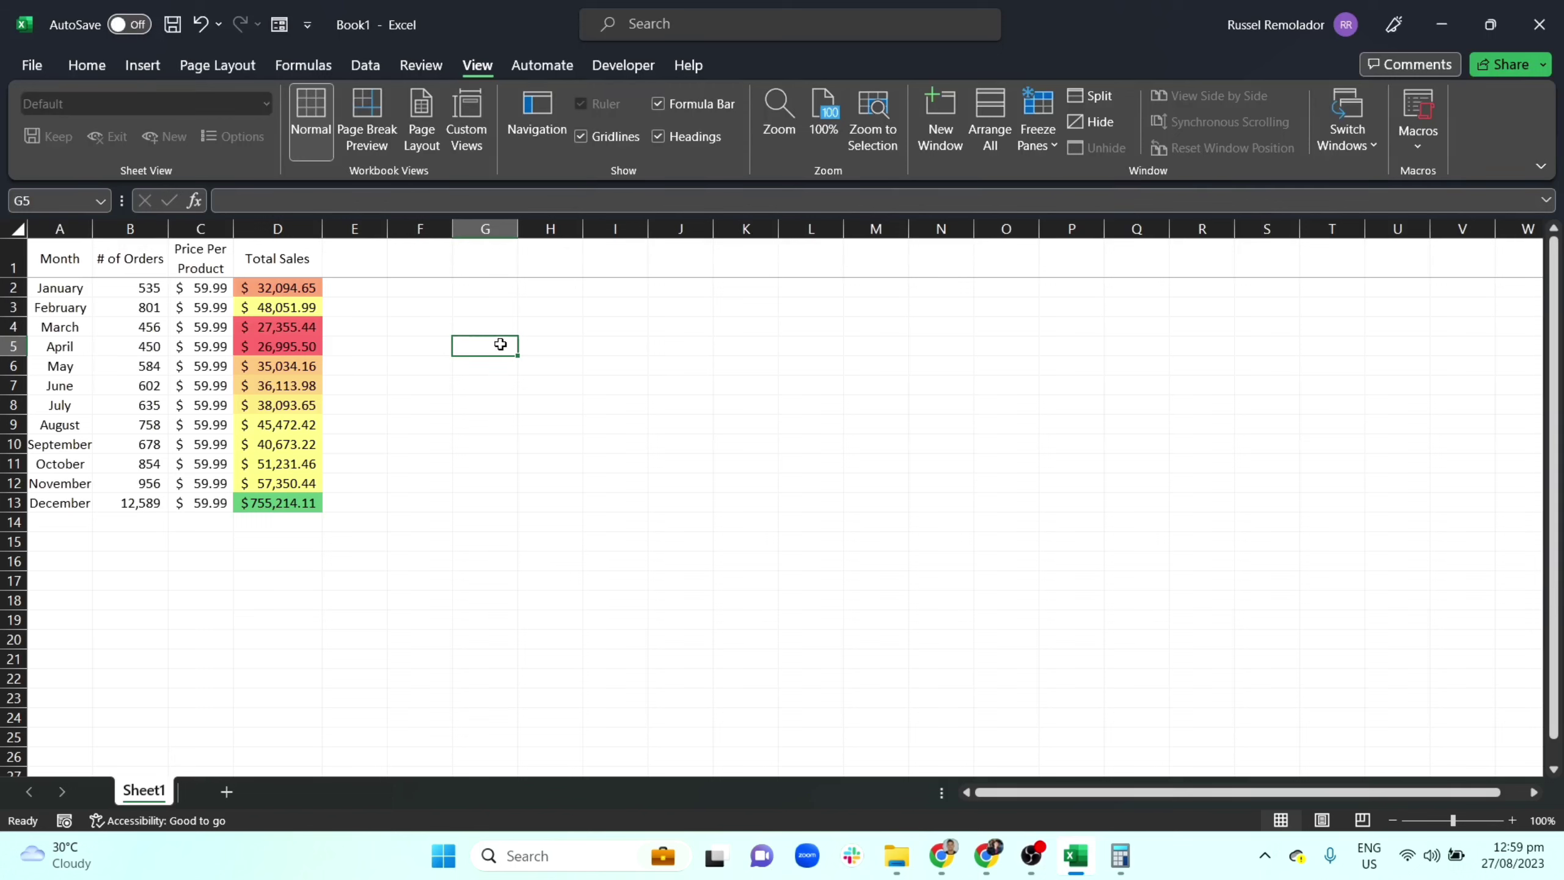
Check how the frozen header row behaves further down the worksheet
{"action": "scroll", "coordinate": [339, 375], "scroll_direction": "down", "scroll_amount": 10}
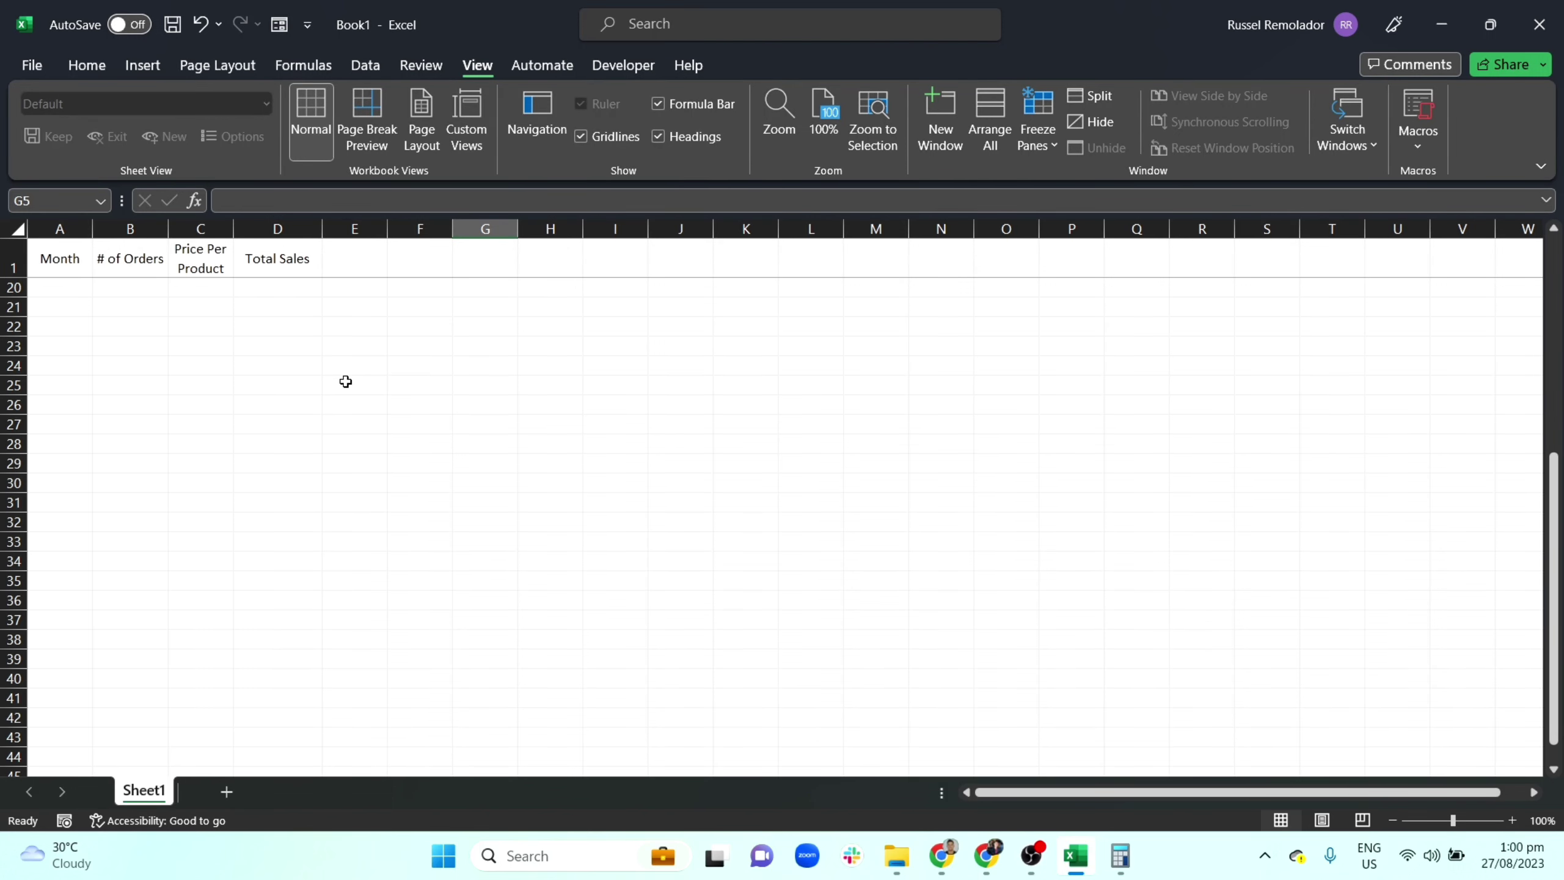
{"action": "scroll", "coordinate": [348, 382], "scroll_direction": "up", "scroll_amount": 10}
{"action": "scroll", "coordinate": [398, 444], "scroll_direction": "down", "scroll_amount": 11}
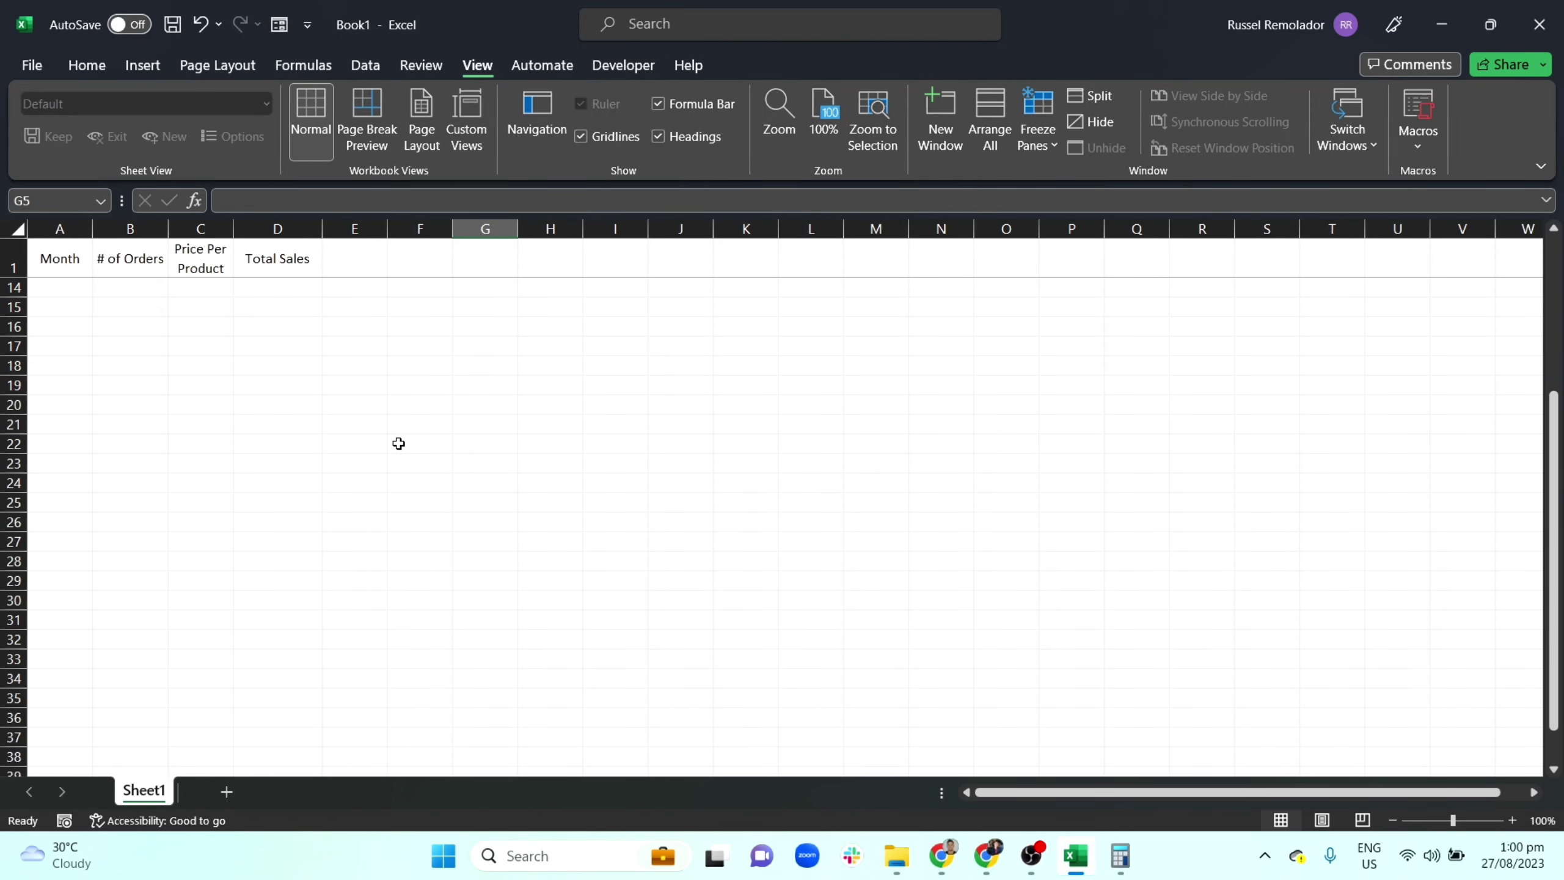
{"action": "scroll", "coordinate": [391, 423], "scroll_direction": "up", "scroll_amount": 10}
{"action": "scroll", "coordinate": [372, 405], "scroll_direction": "up", "scroll_amount": 1}
Unfreeze the worksheet's panes
{"action": "left_click", "coordinate": [201, 366]}
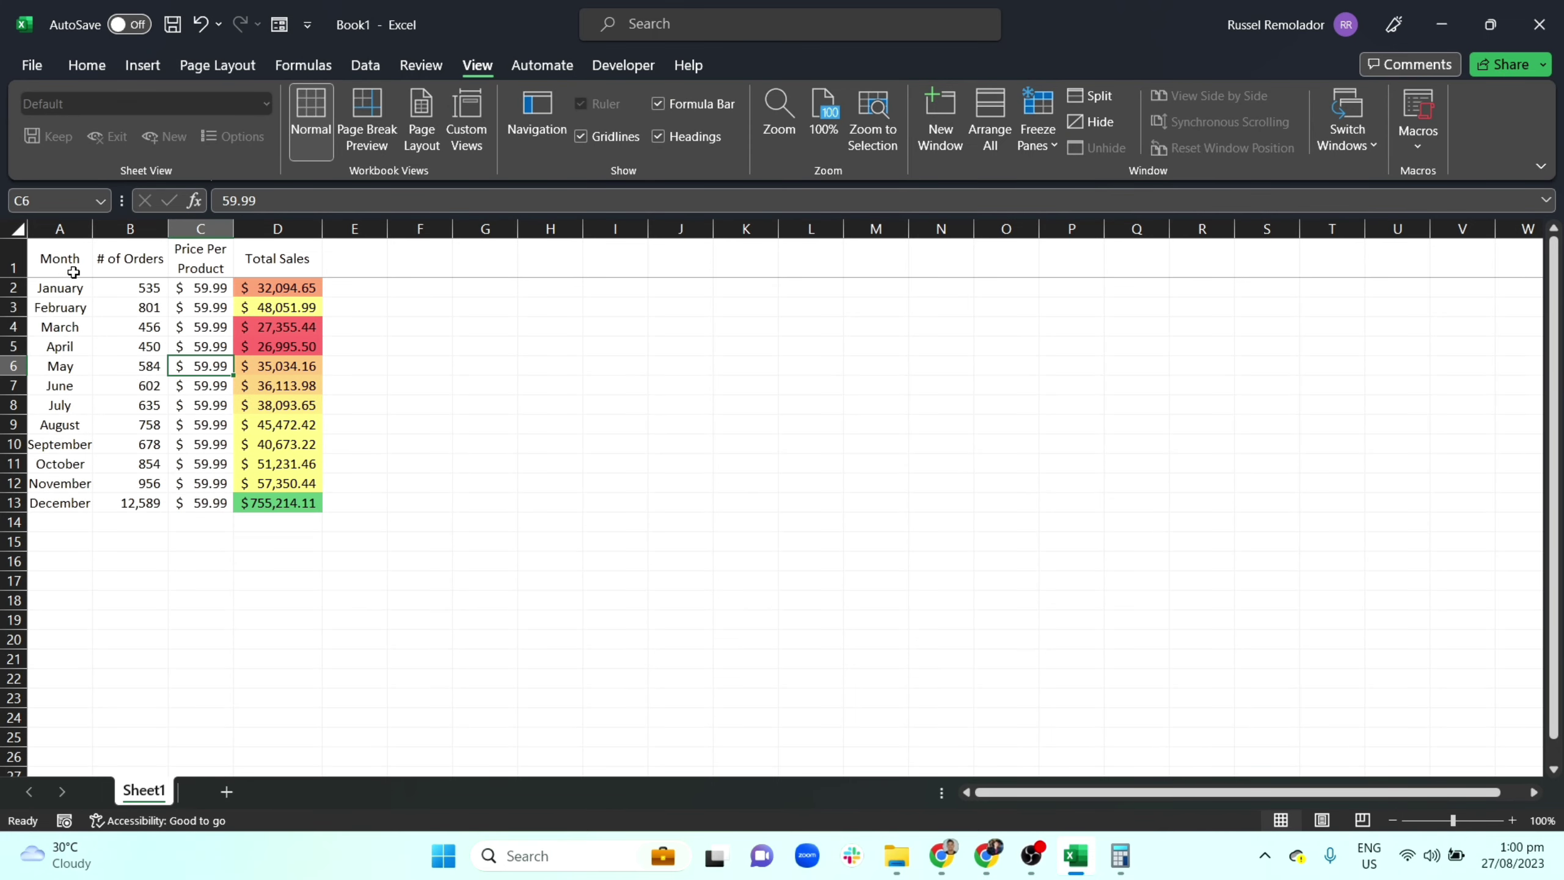
{"action": "left_click", "coordinate": [1048, 152]}
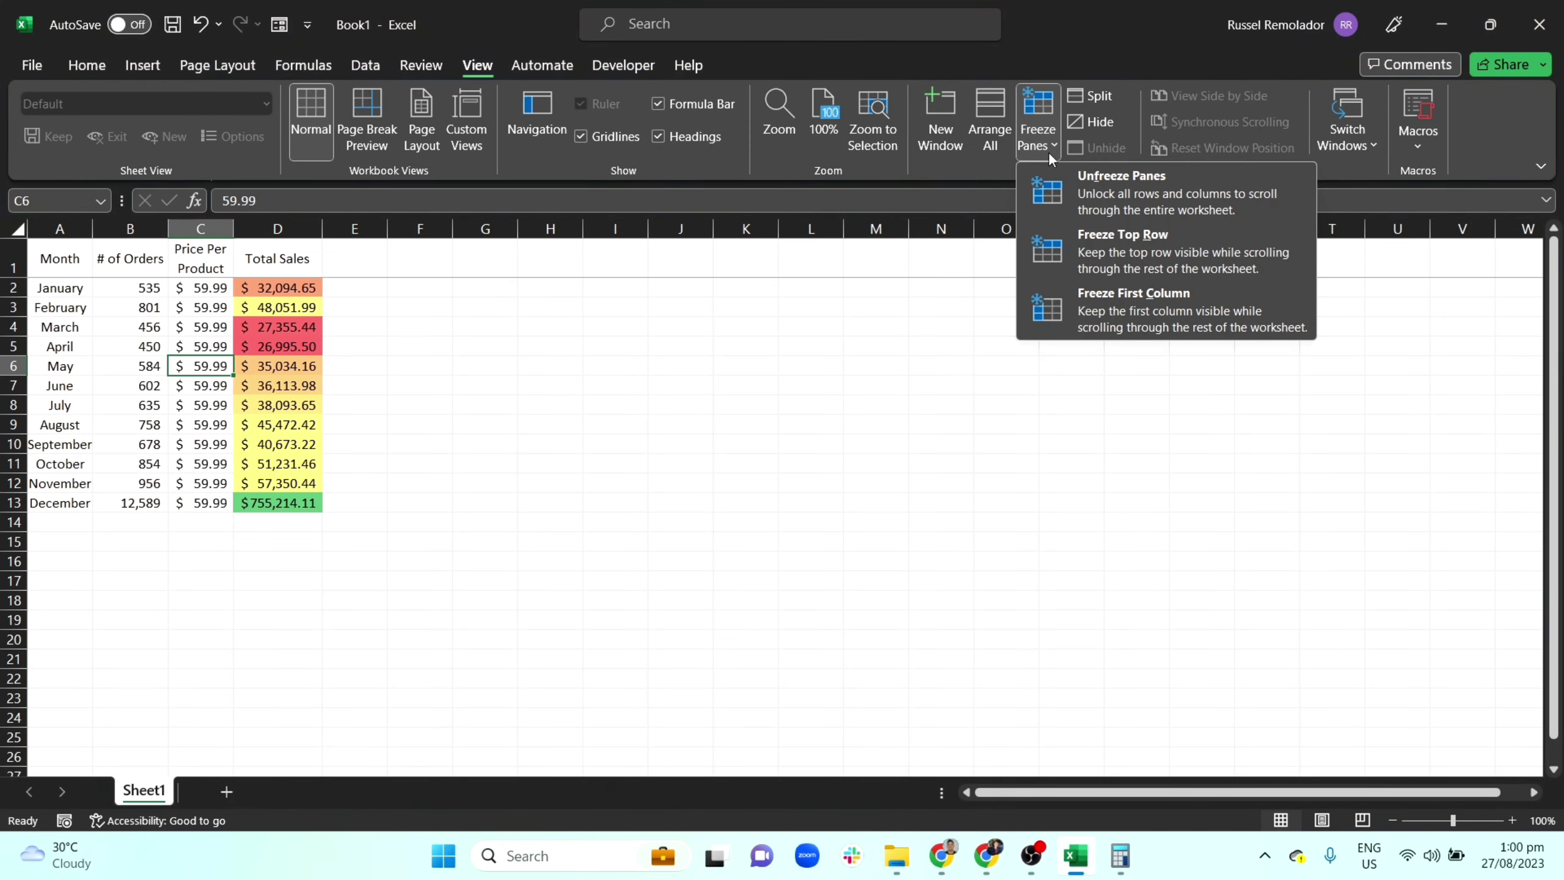
{"action": "left_click", "coordinate": [1092, 186]}
{"action": "left_click", "coordinate": [419, 306]}
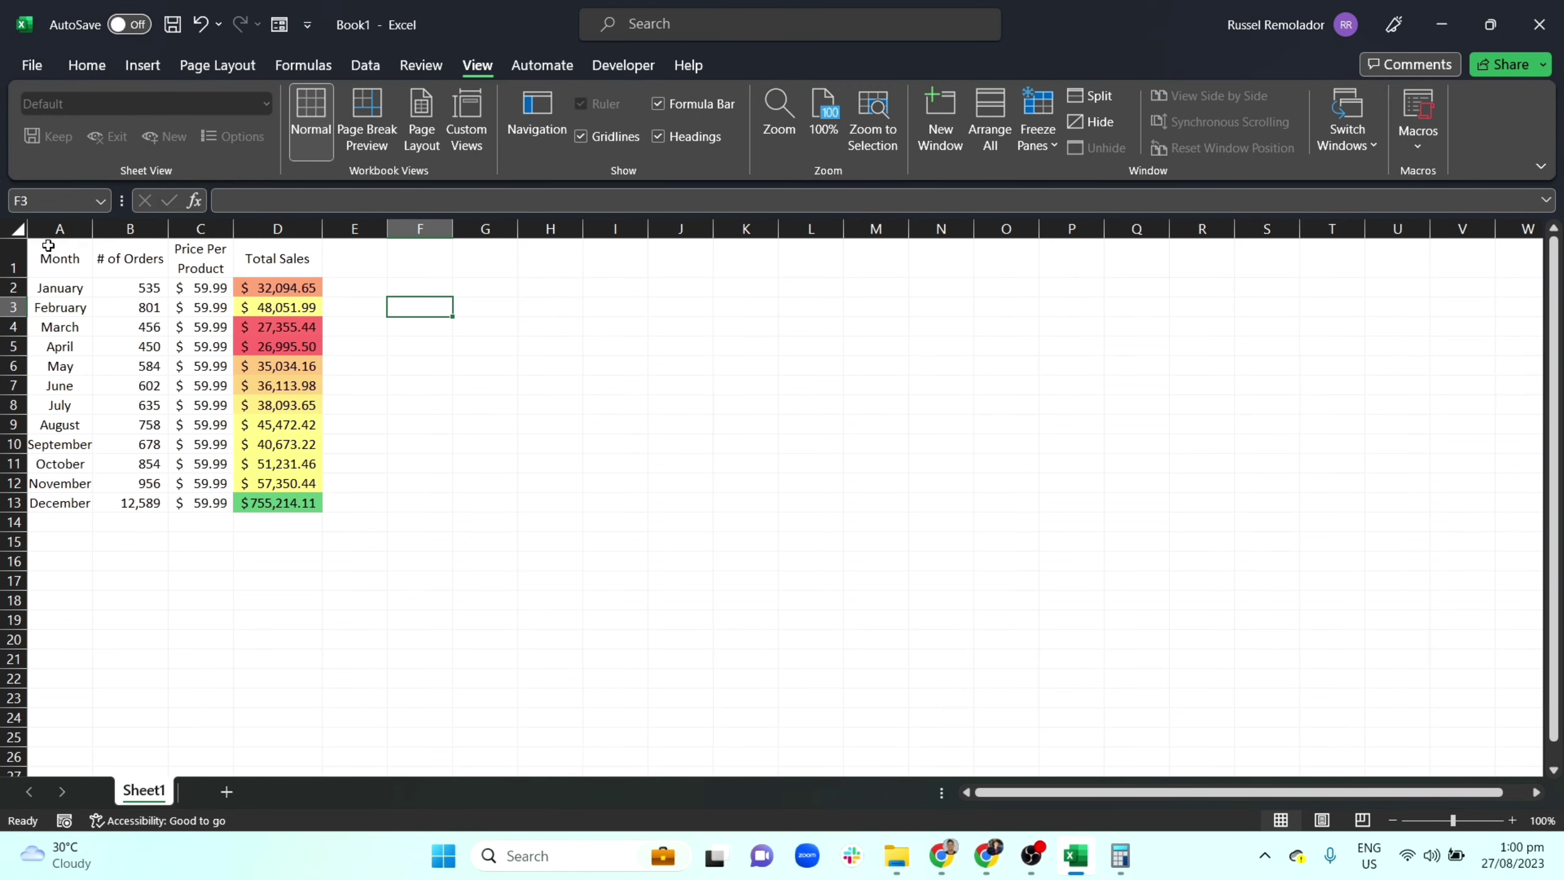
Insert a table with headers over the whole sales data range A1:D13
{"action": "left_click_drag", "start_coordinate": [48, 245], "coordinate": [256, 504]}
{"action": "left_click", "coordinate": [80, 73]}
{"action": "left_click", "coordinate": [351, 325]}
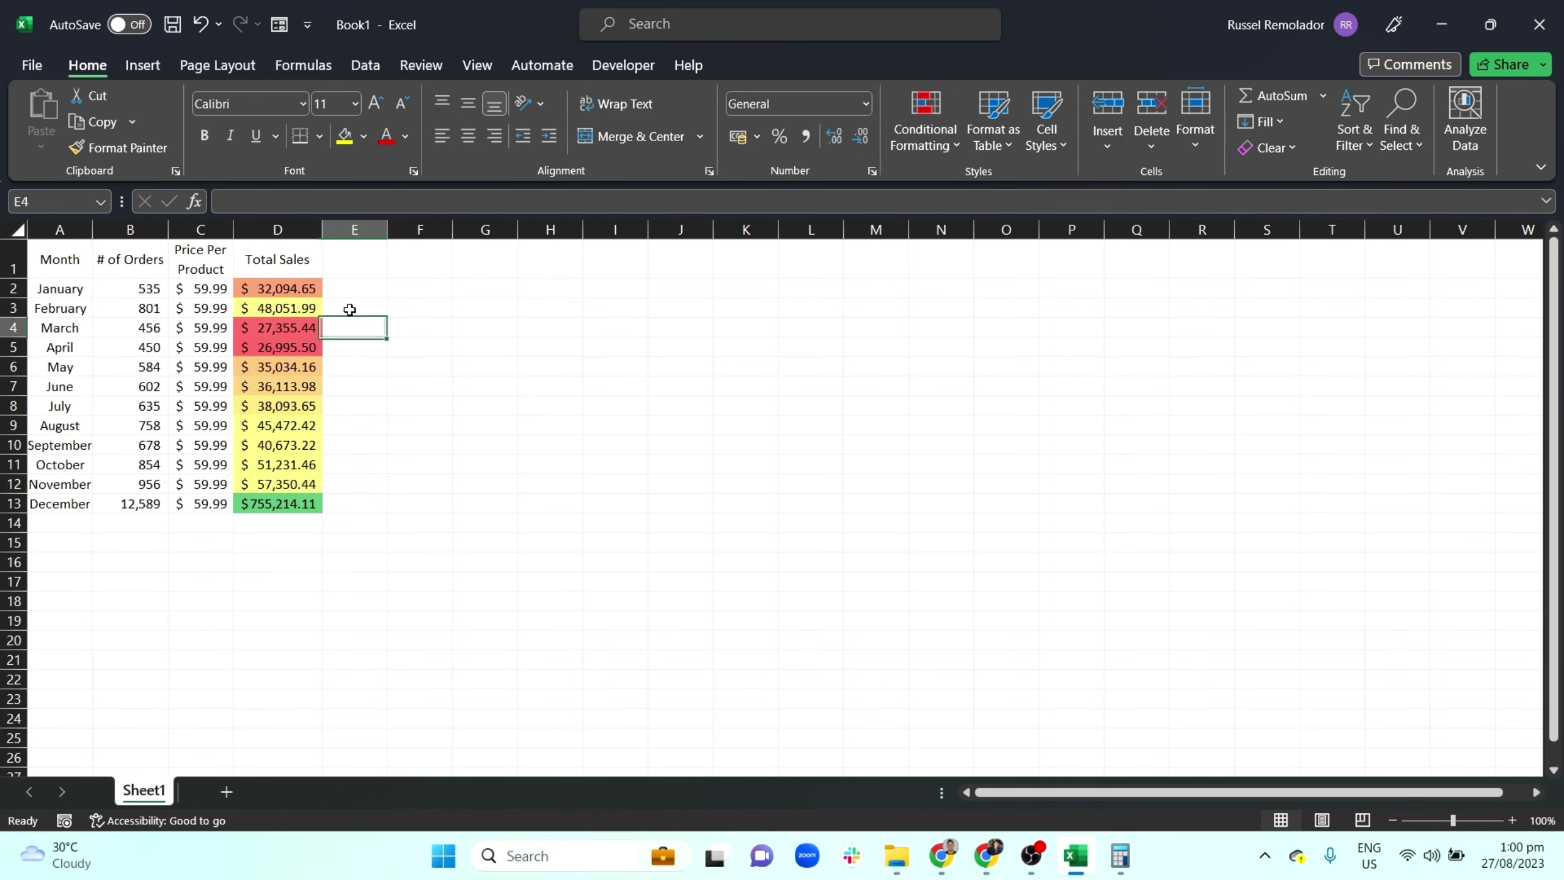
{"action": "left_click", "coordinate": [290, 312]}
{"action": "key", "text": "ctrl+a"}
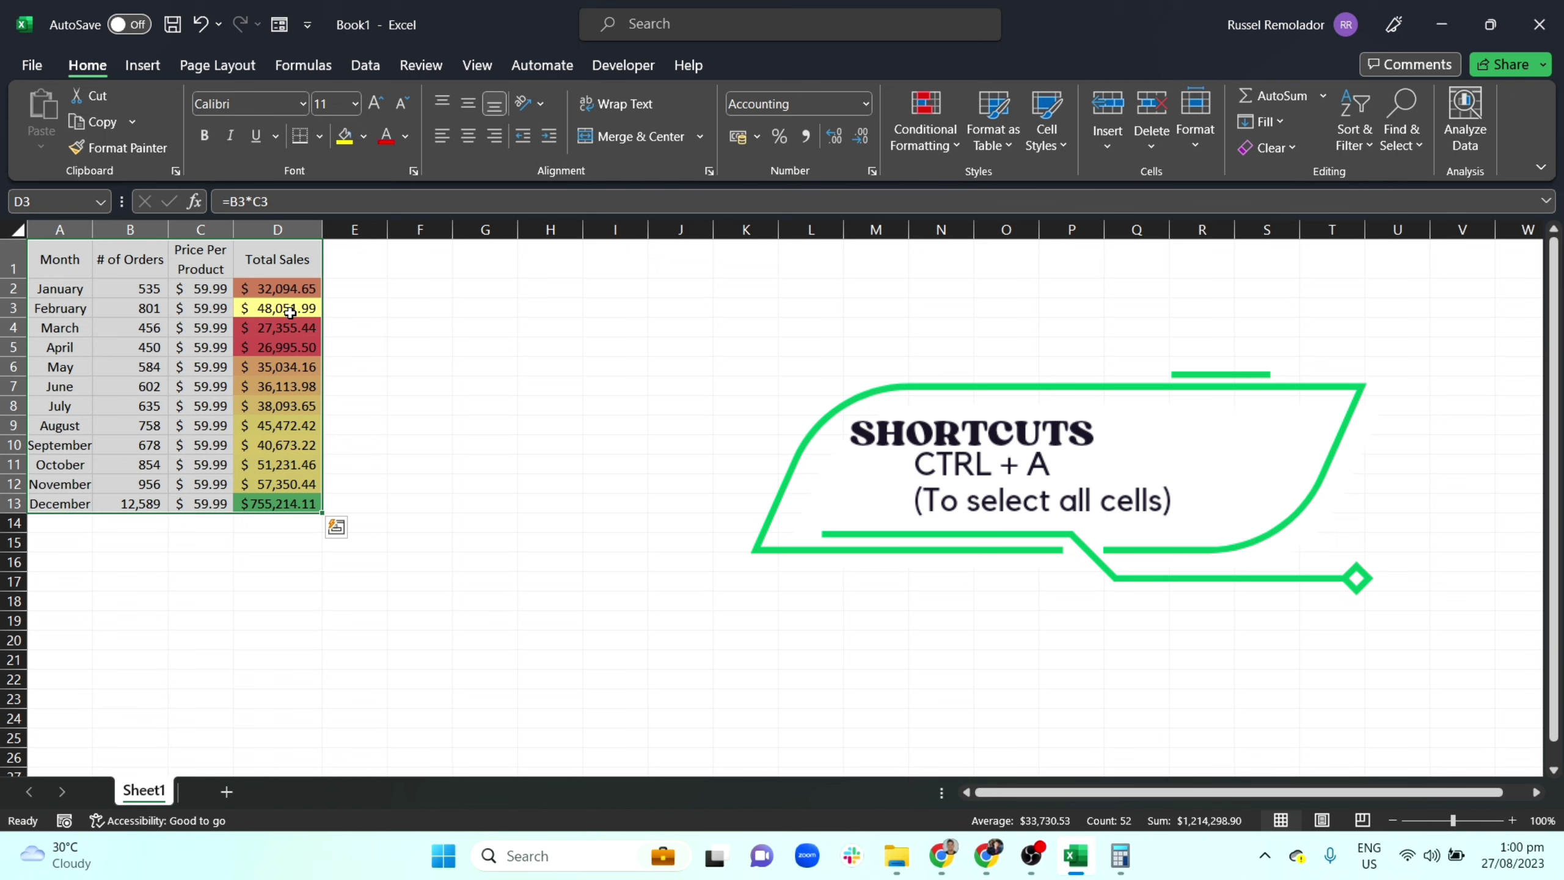
{"action": "left_click", "coordinate": [148, 66]}
{"action": "left_click", "coordinate": [91, 64]}
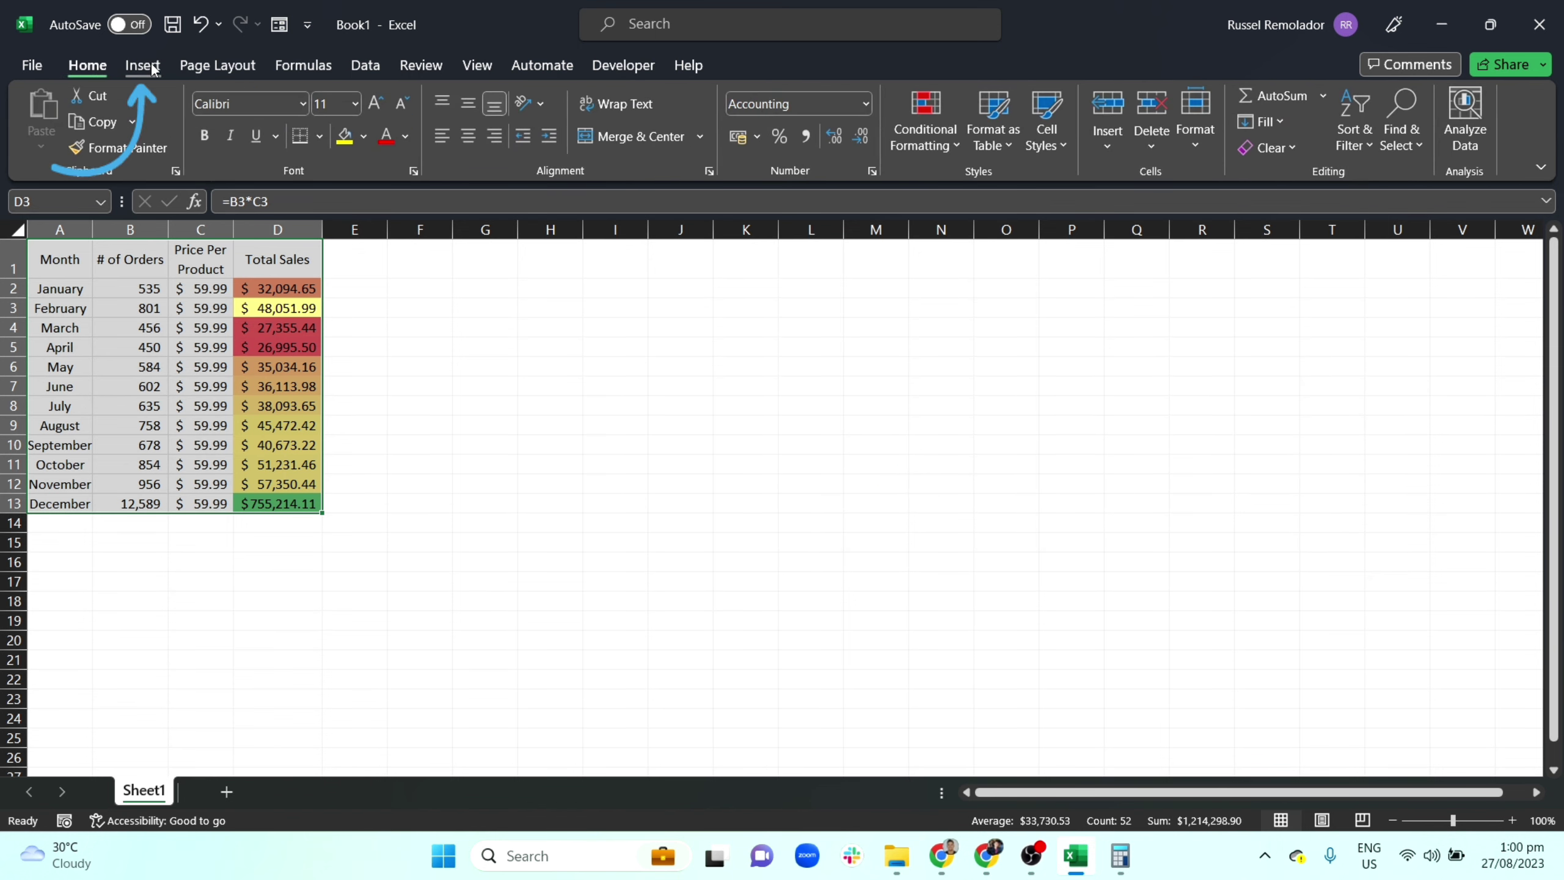
{"action": "left_click", "coordinate": [150, 67]}
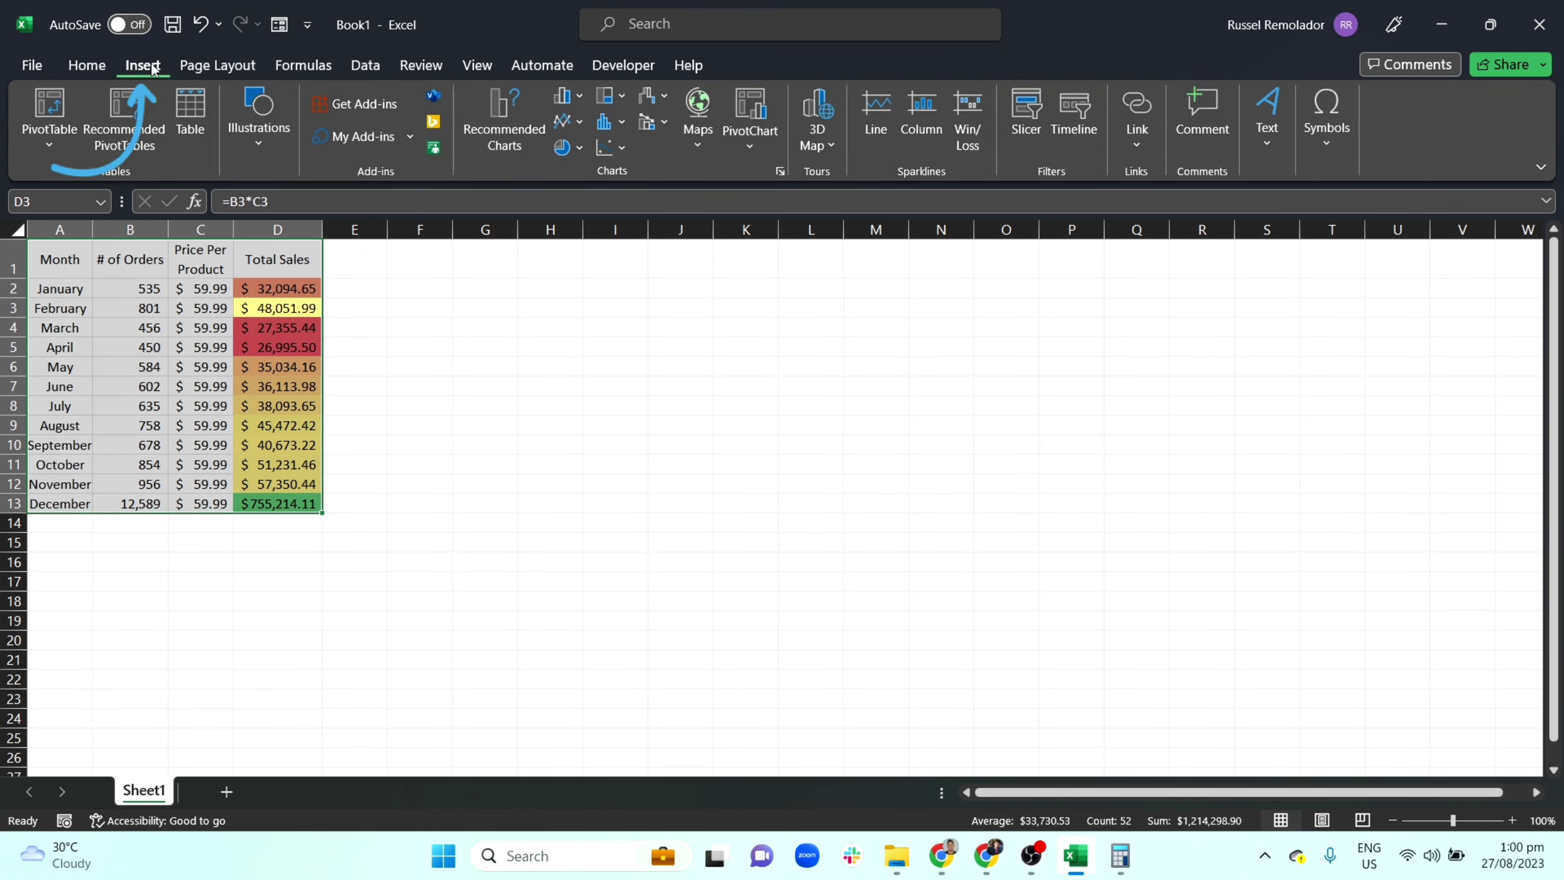
{"action": "left_click", "coordinate": [190, 113]}
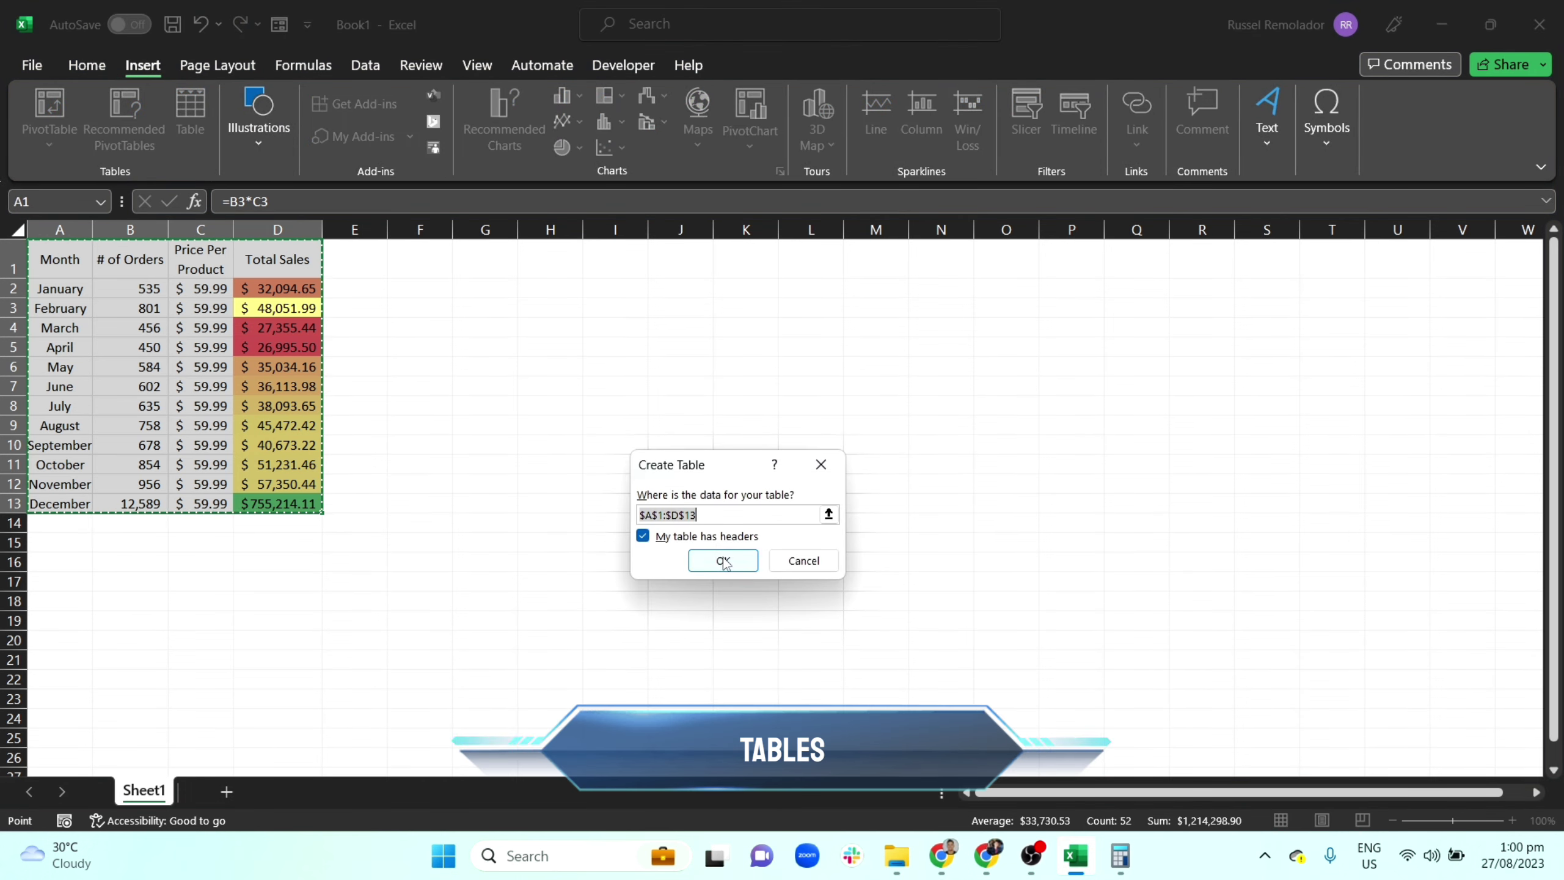
{"action": "left_click", "coordinate": [722, 561]}
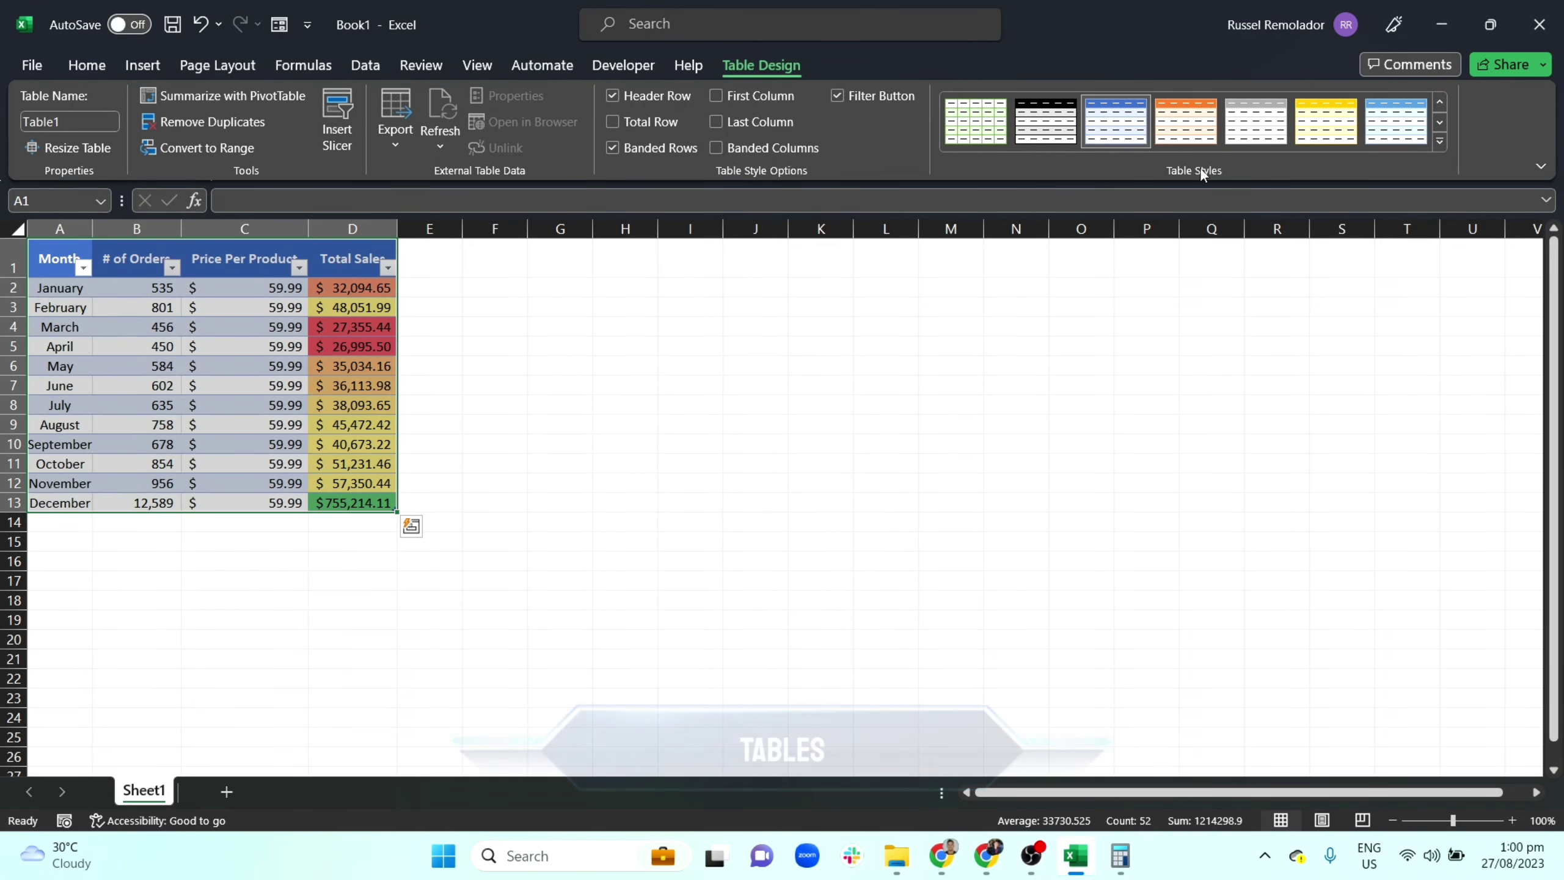
Apply the light table style with a solid black header row to the sales table
{"action": "left_click", "coordinate": [1440, 141]}
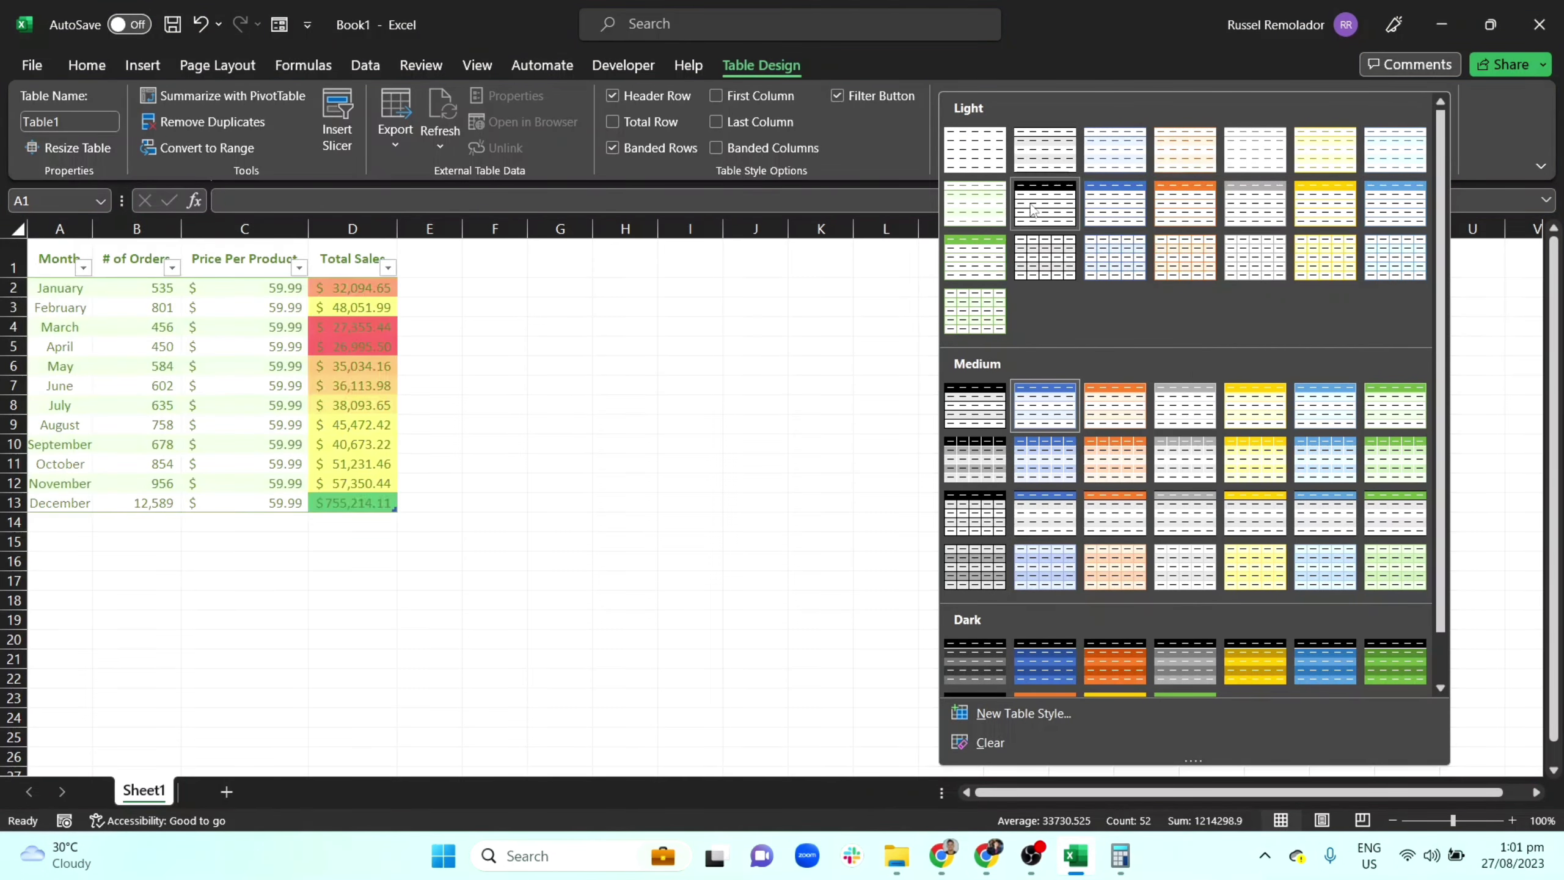
{"action": "left_click", "coordinate": [1033, 210]}
{"action": "left_click", "coordinate": [523, 344]}
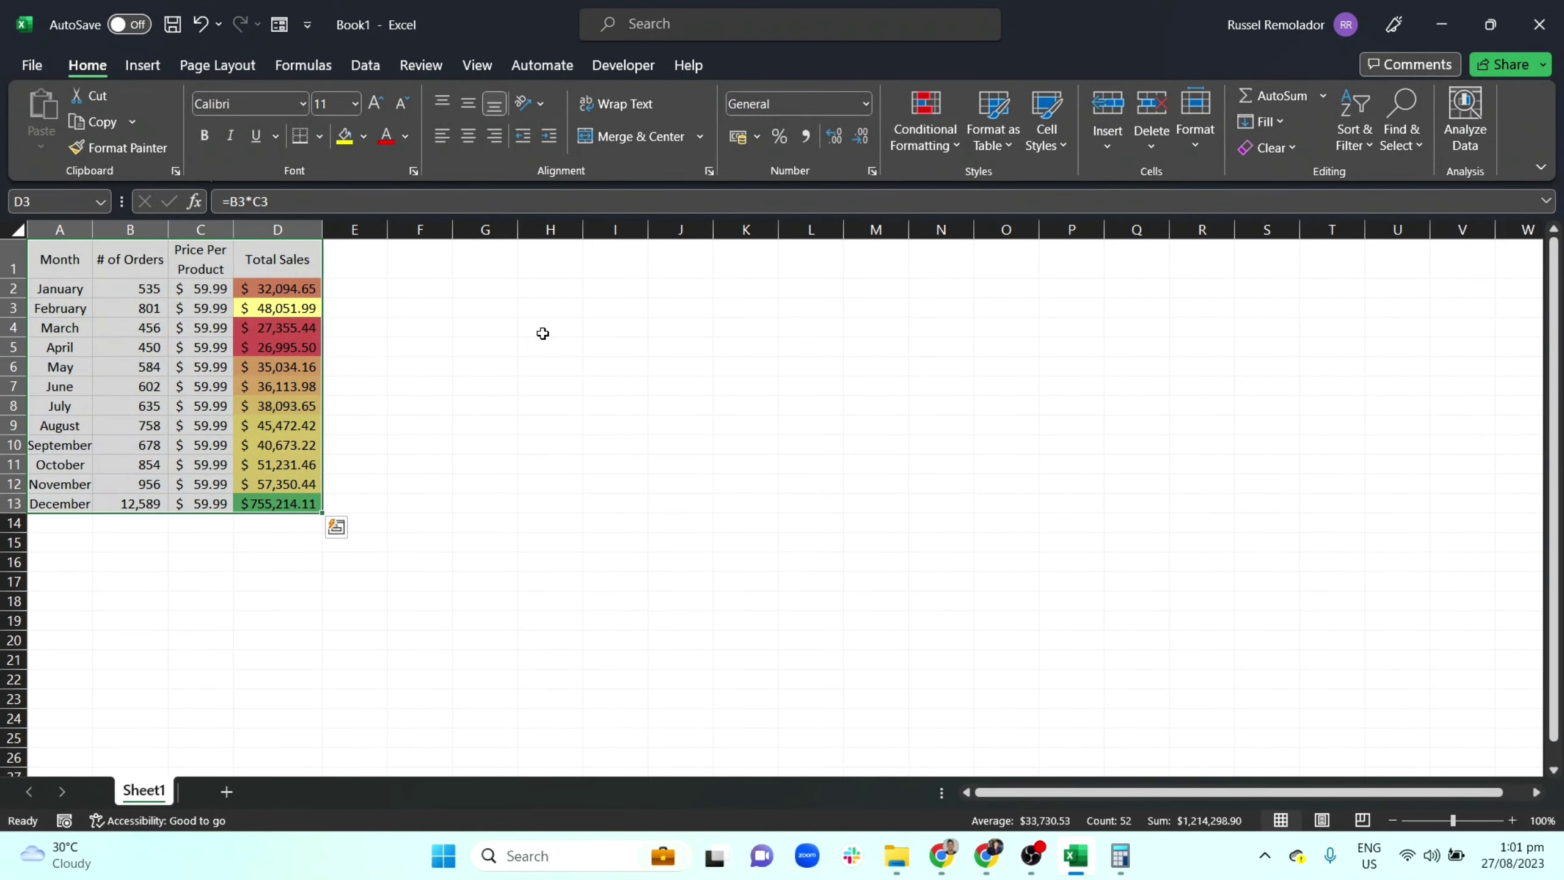
Format the sales data A1:D13 as a table with headers, using the first light style with black lines and banded rows
{"action": "left_click_drag", "start_coordinate": [60, 263], "coordinate": [275, 501]}
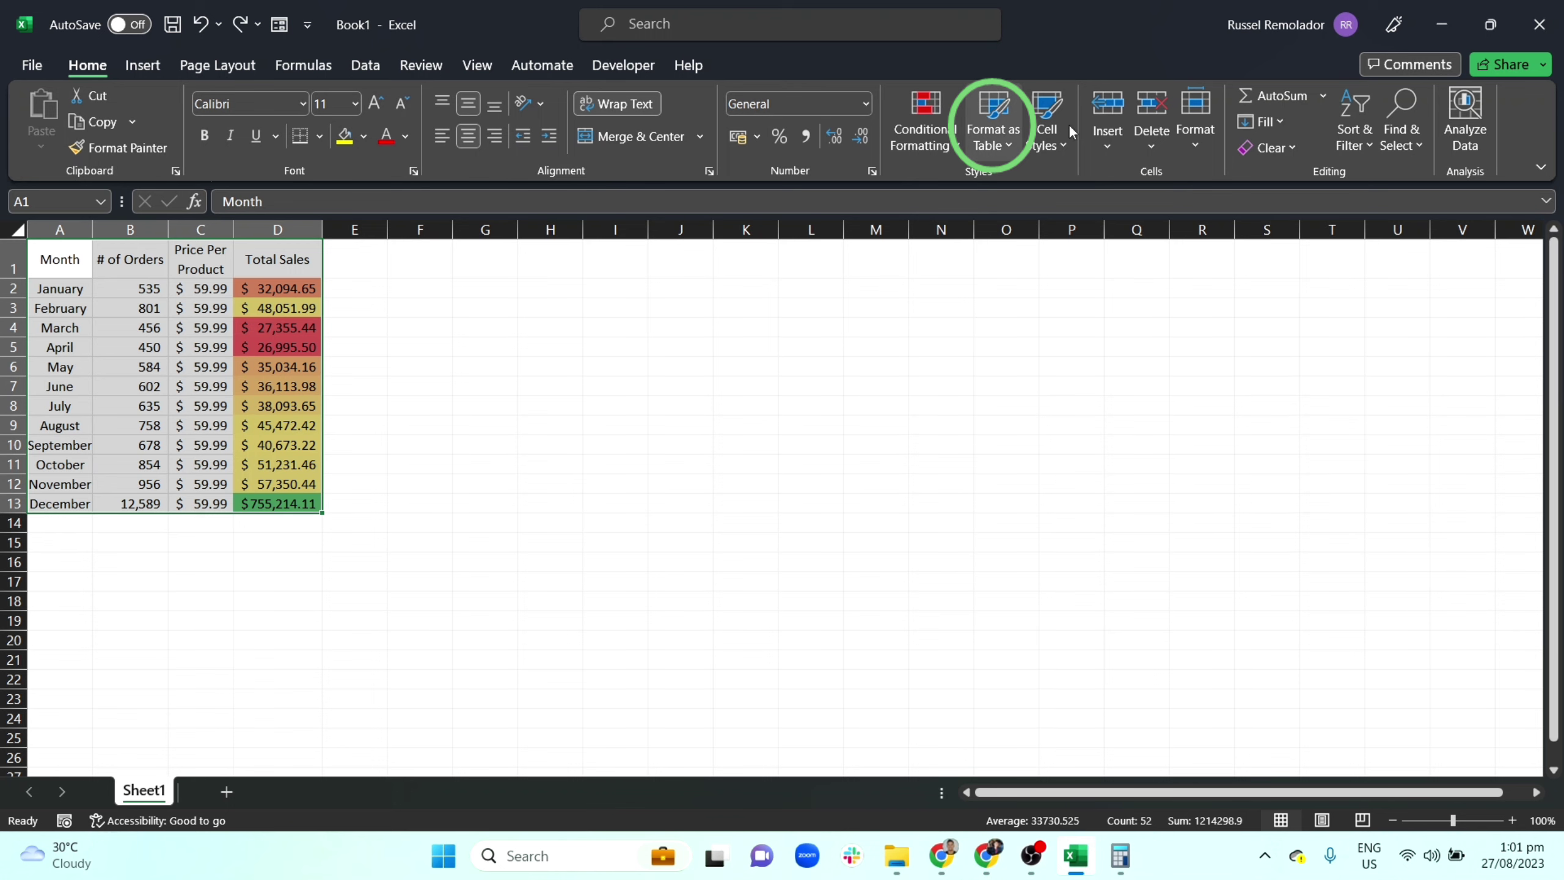
{"action": "left_click", "coordinate": [1001, 141]}
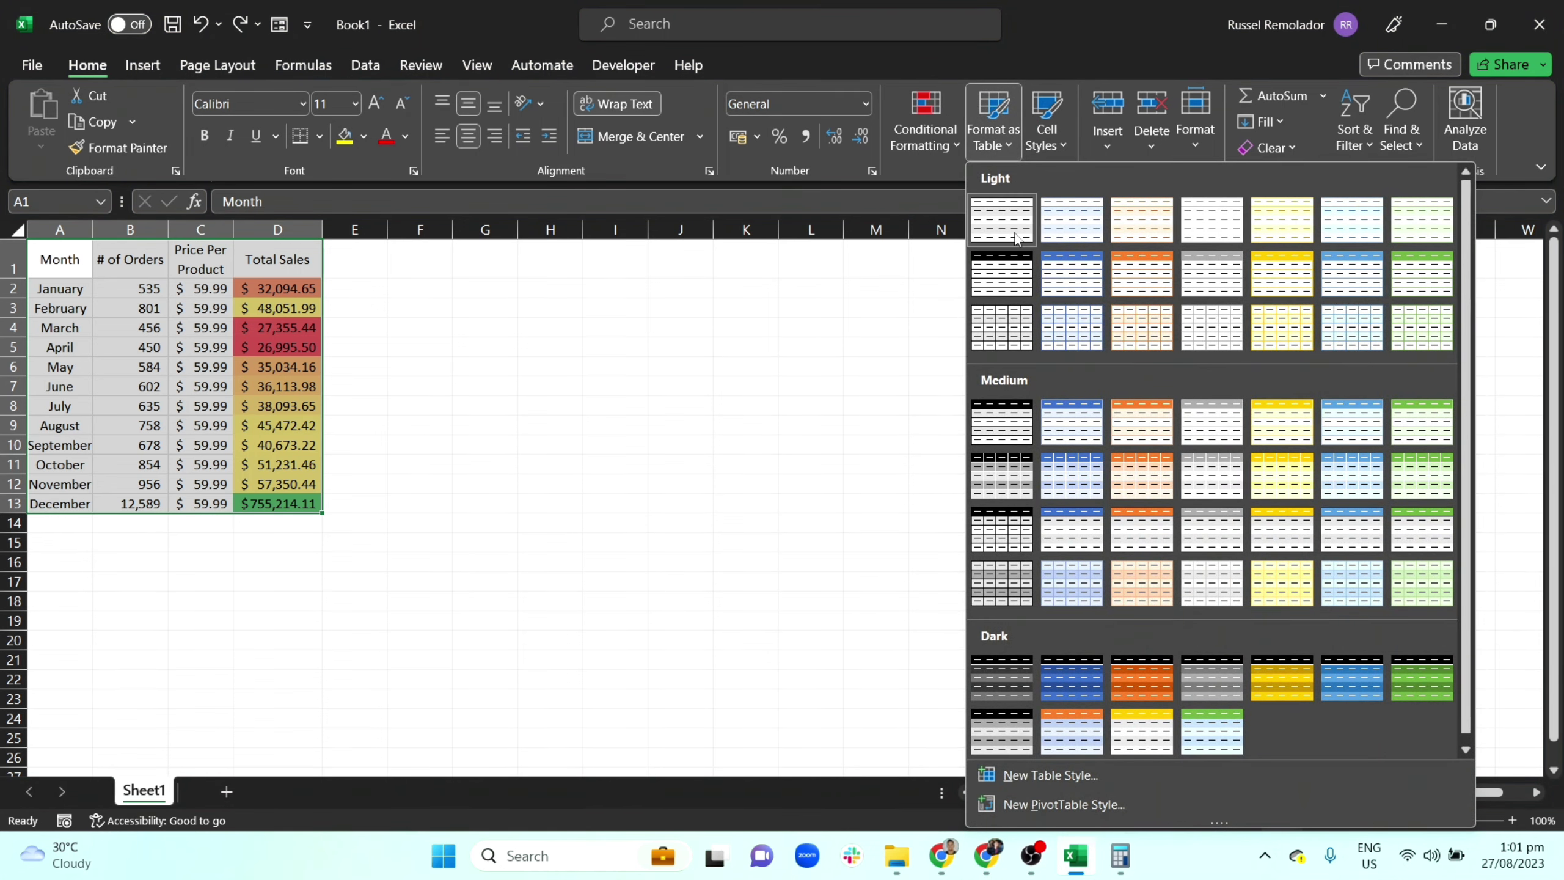
{"action": "left_click", "coordinate": [1002, 220]}
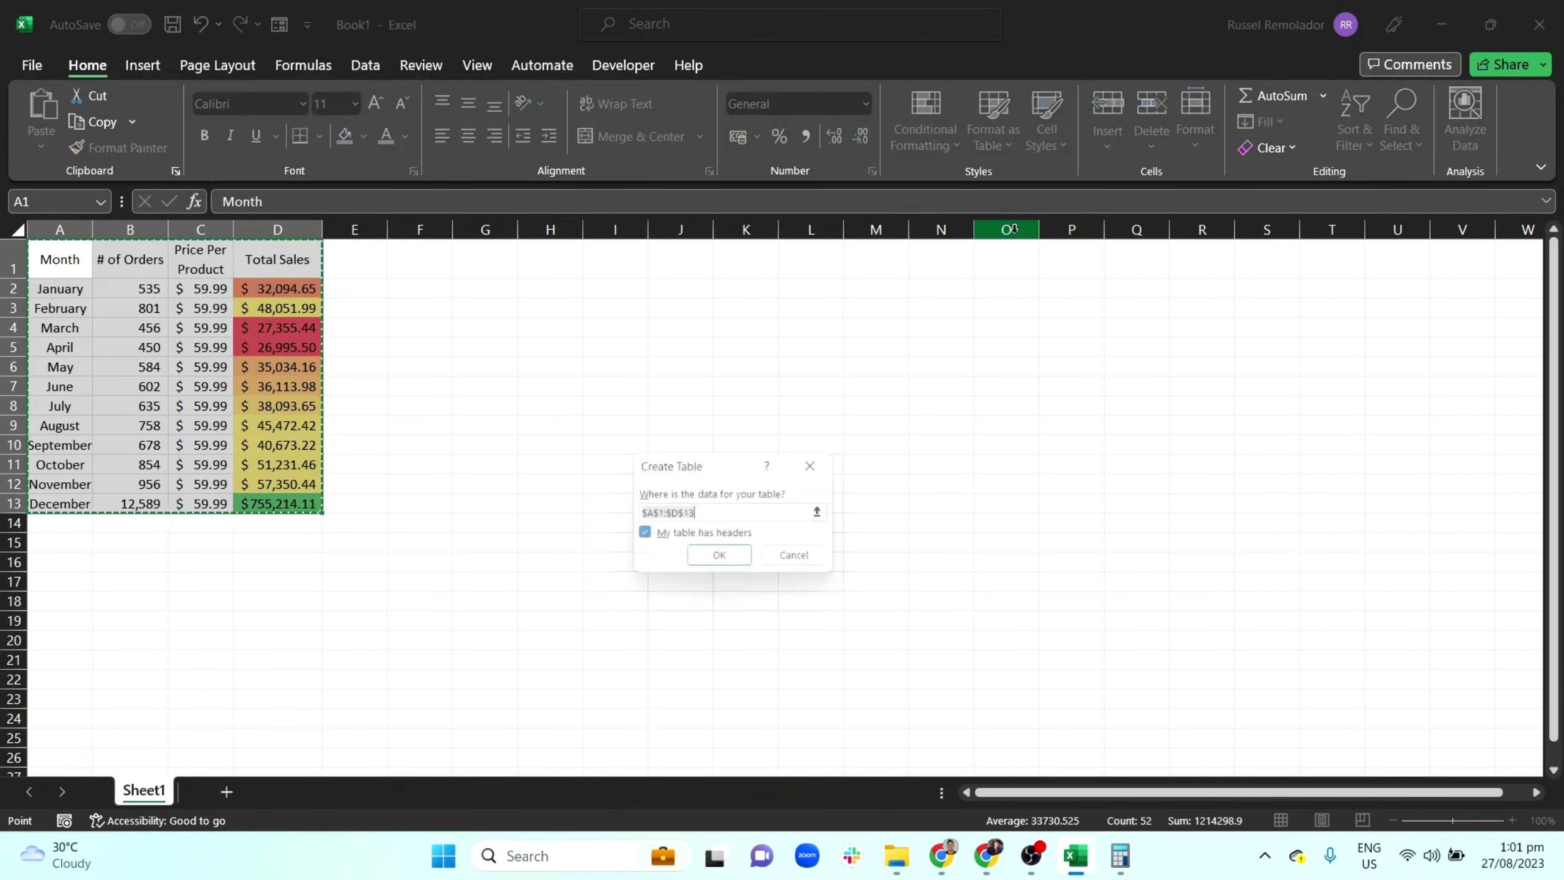
{"action": "left_click", "coordinate": [718, 560]}
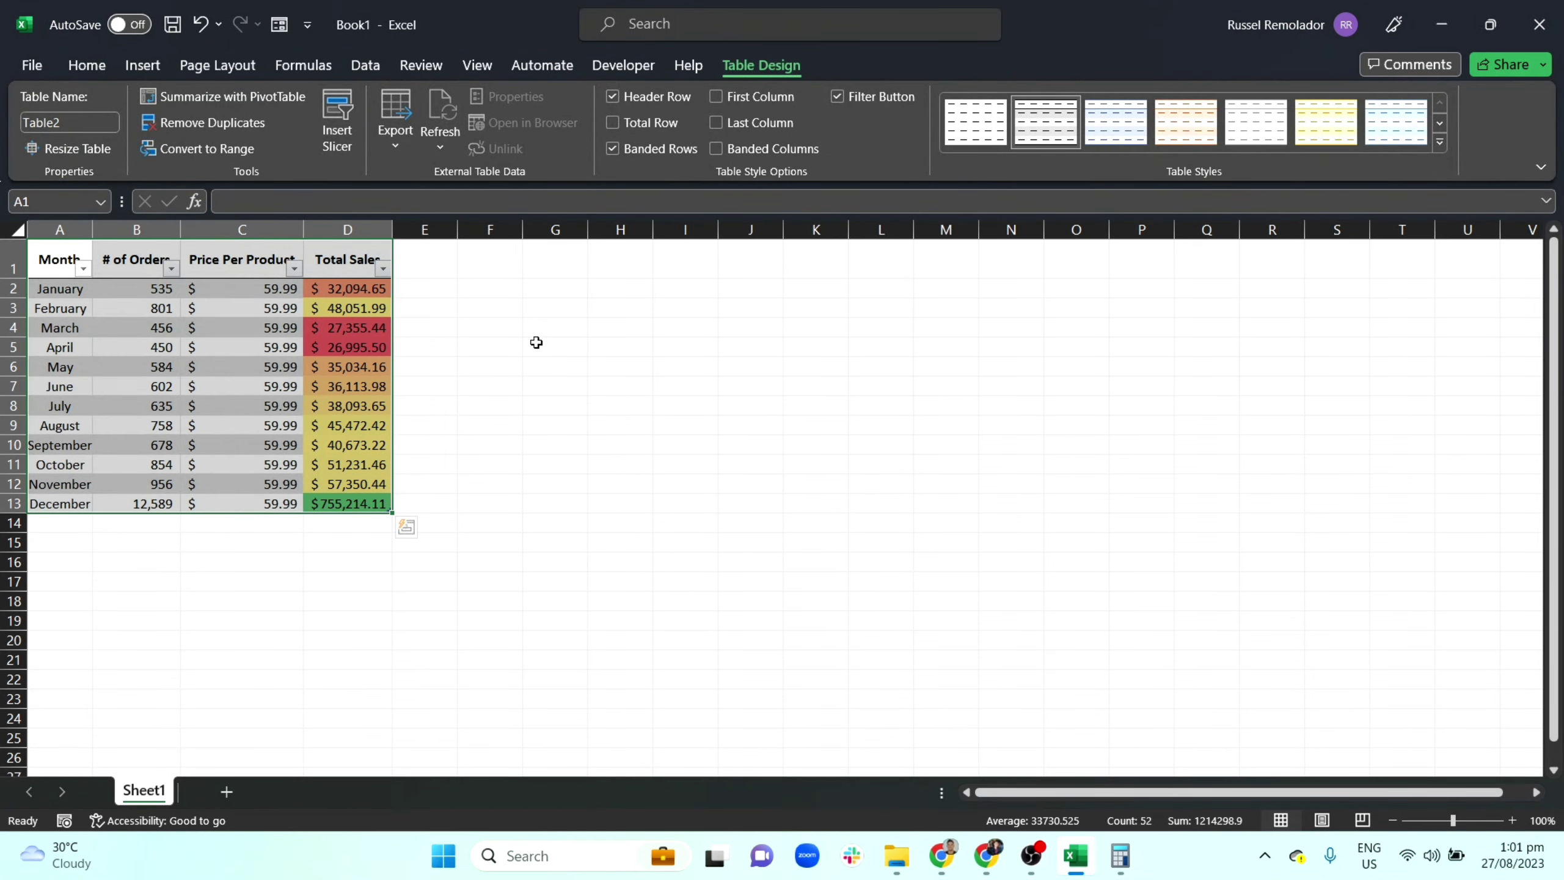
{"action": "left_click", "coordinate": [535, 342]}
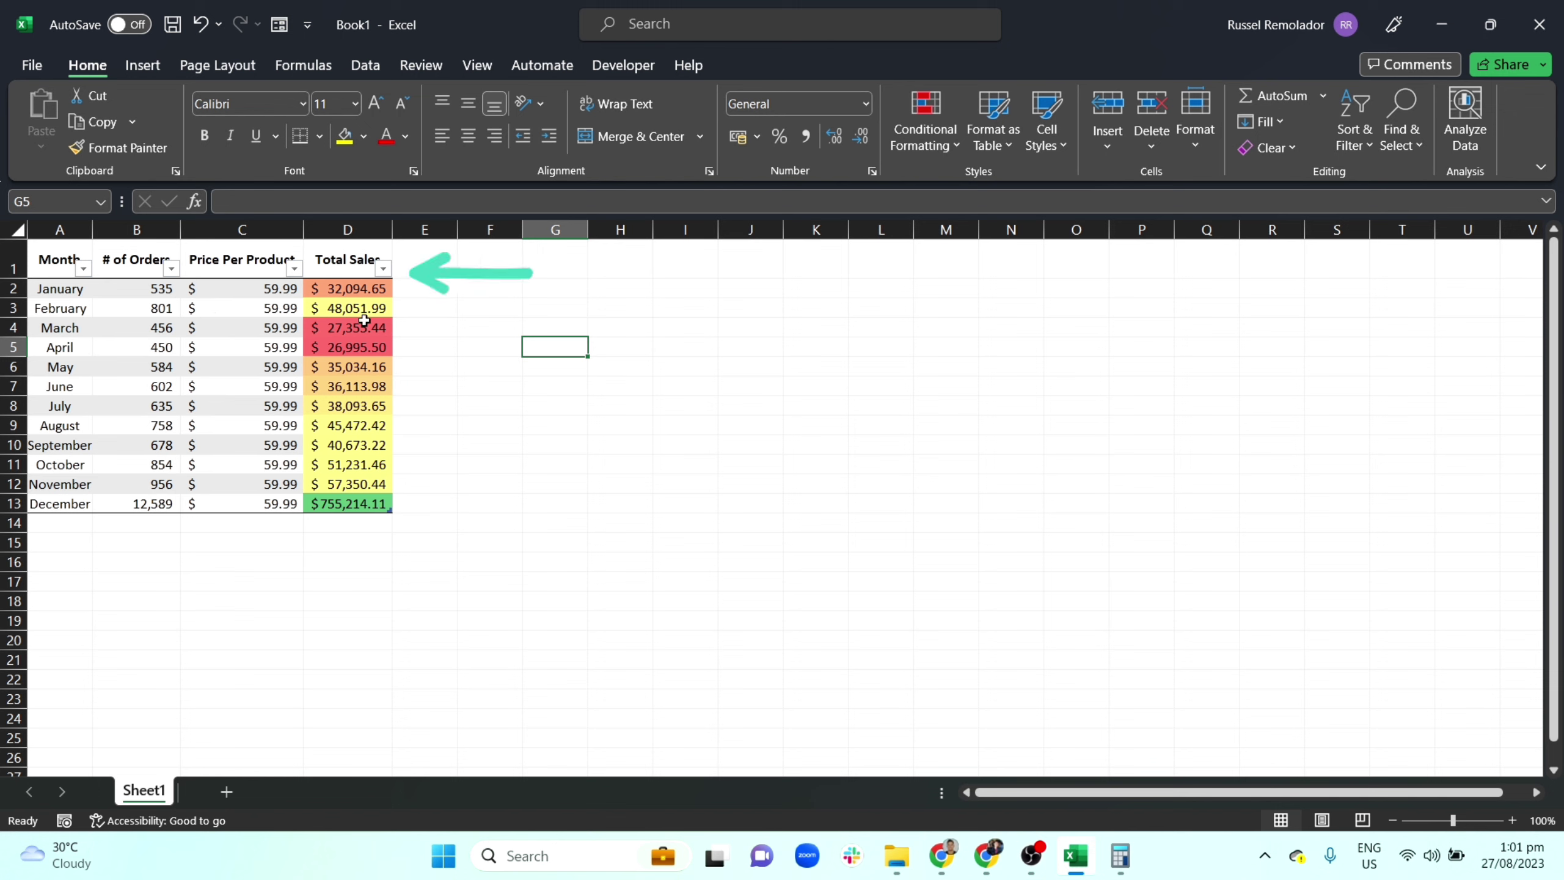
Sort the table by Total Sales from largest to smallest and review the highest and lowest months
{"action": "left_click", "coordinate": [383, 268]}
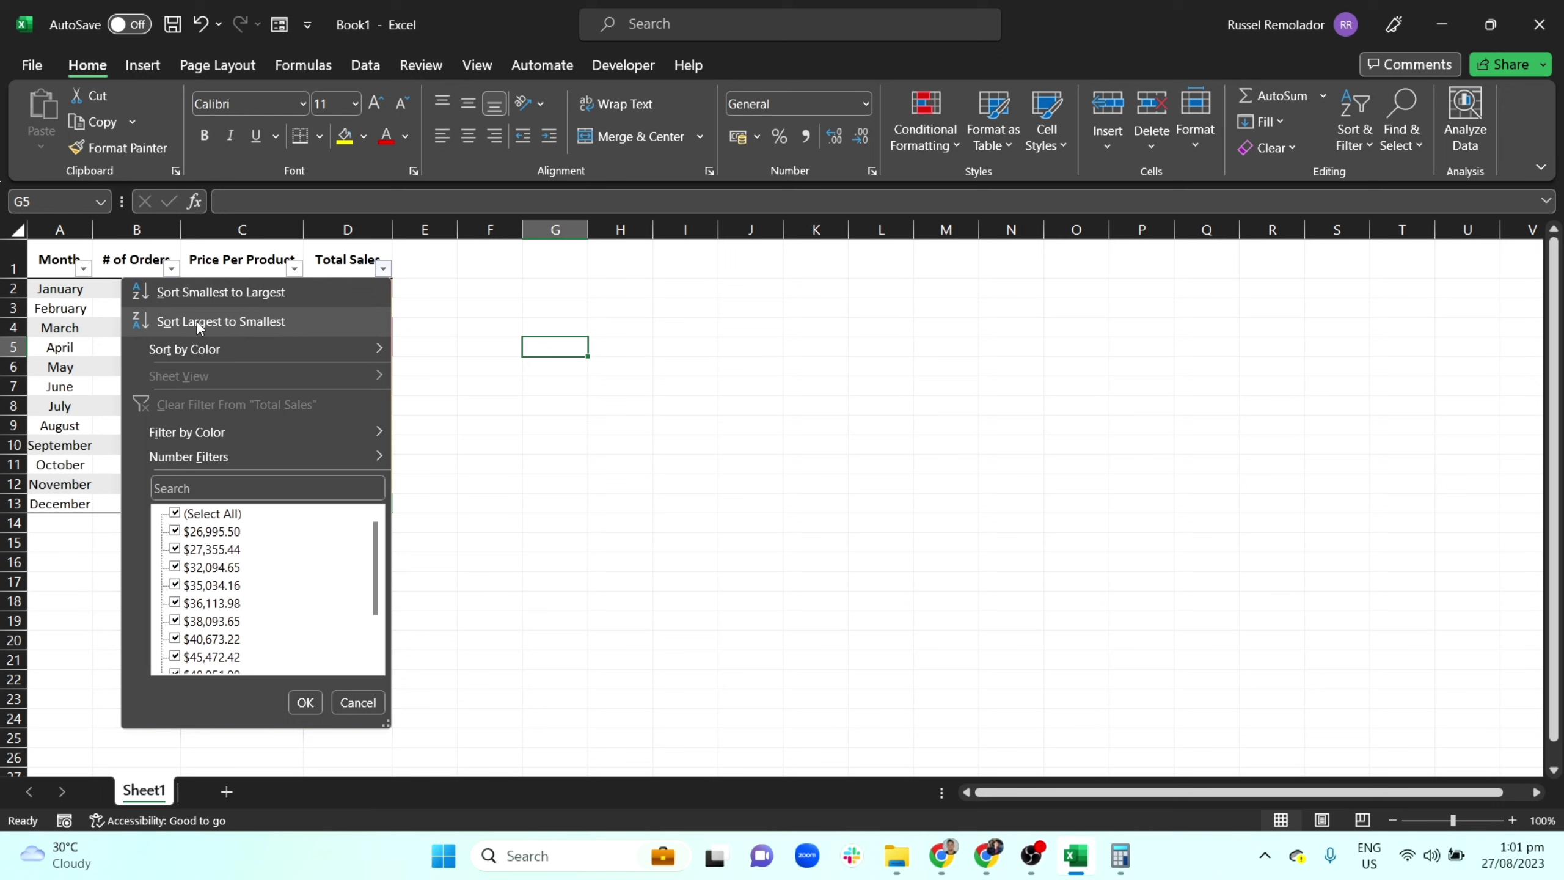
{"action": "left_click", "coordinate": [196, 321]}
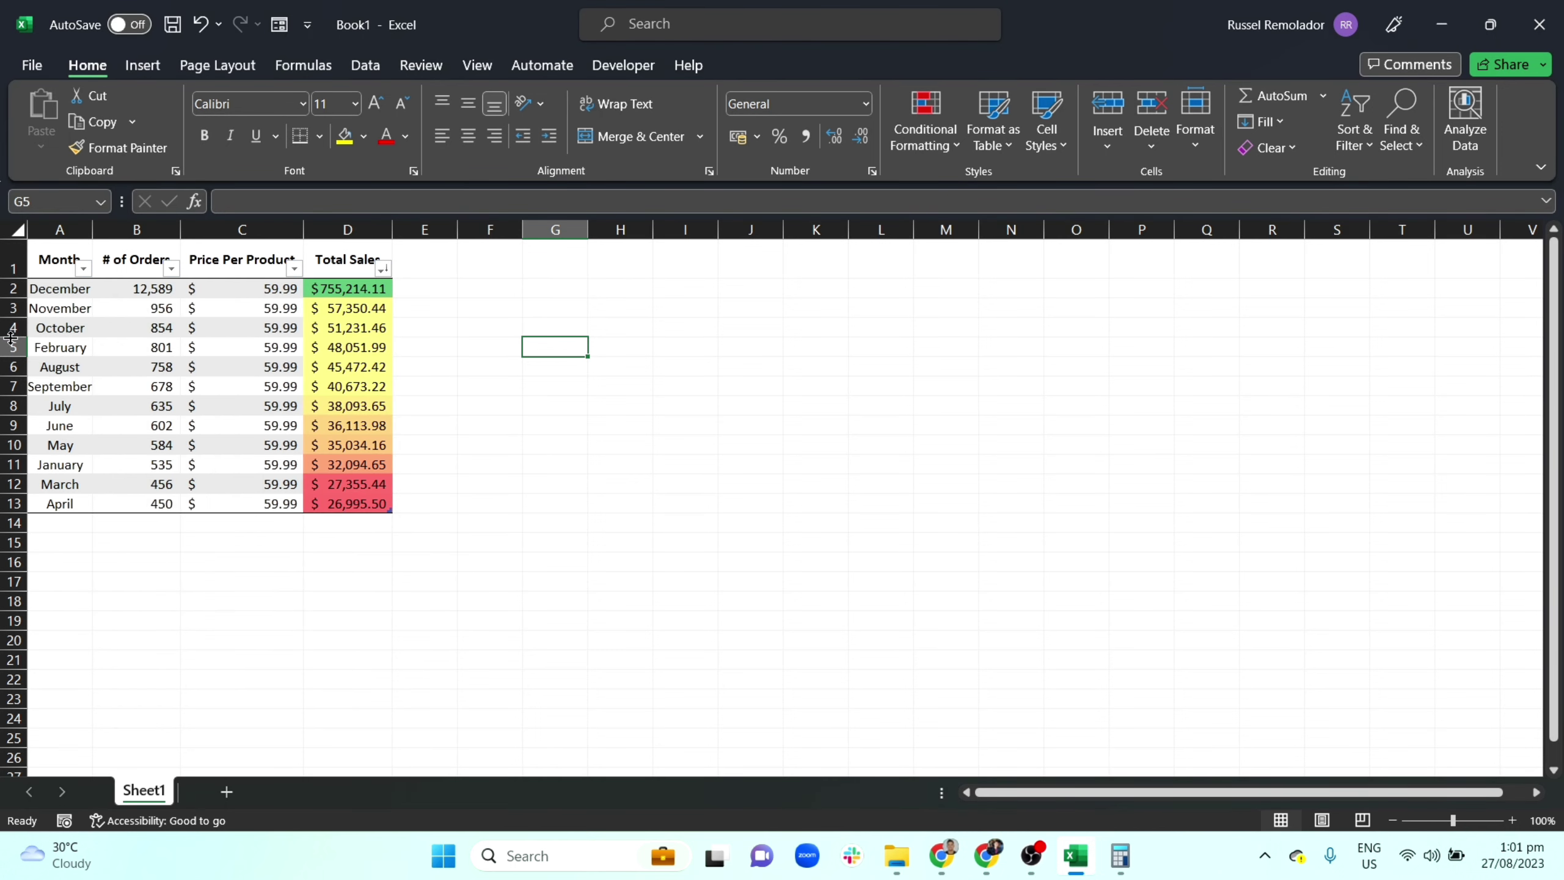
{"action": "left_click_drag", "start_coordinate": [55, 287], "coordinate": [372, 288]}
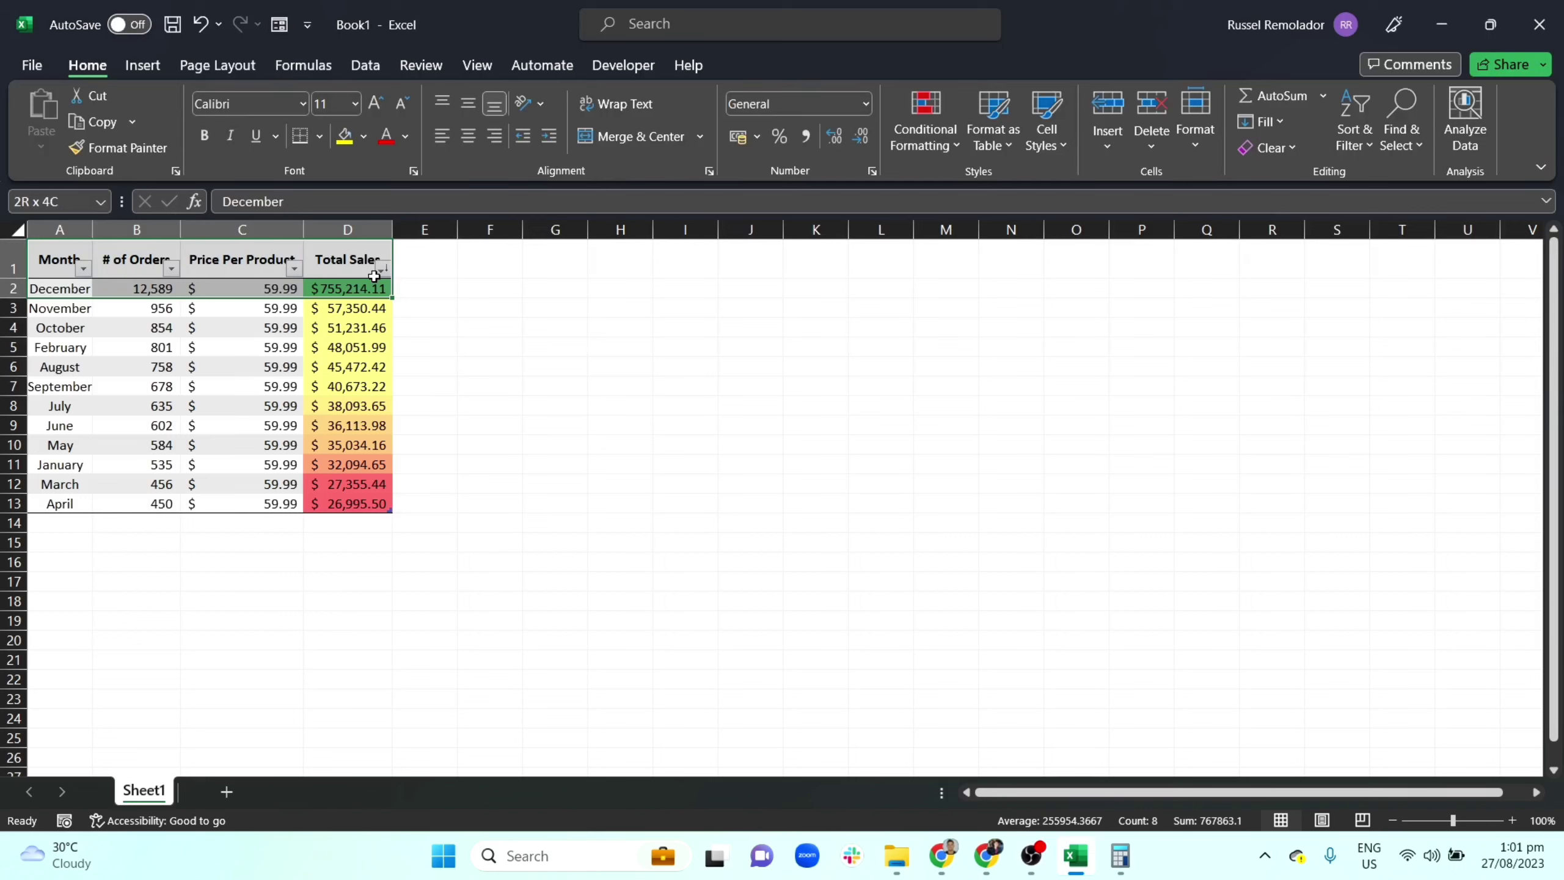
{"action": "left_click_drag", "start_coordinate": [68, 502], "coordinate": [357, 504]}
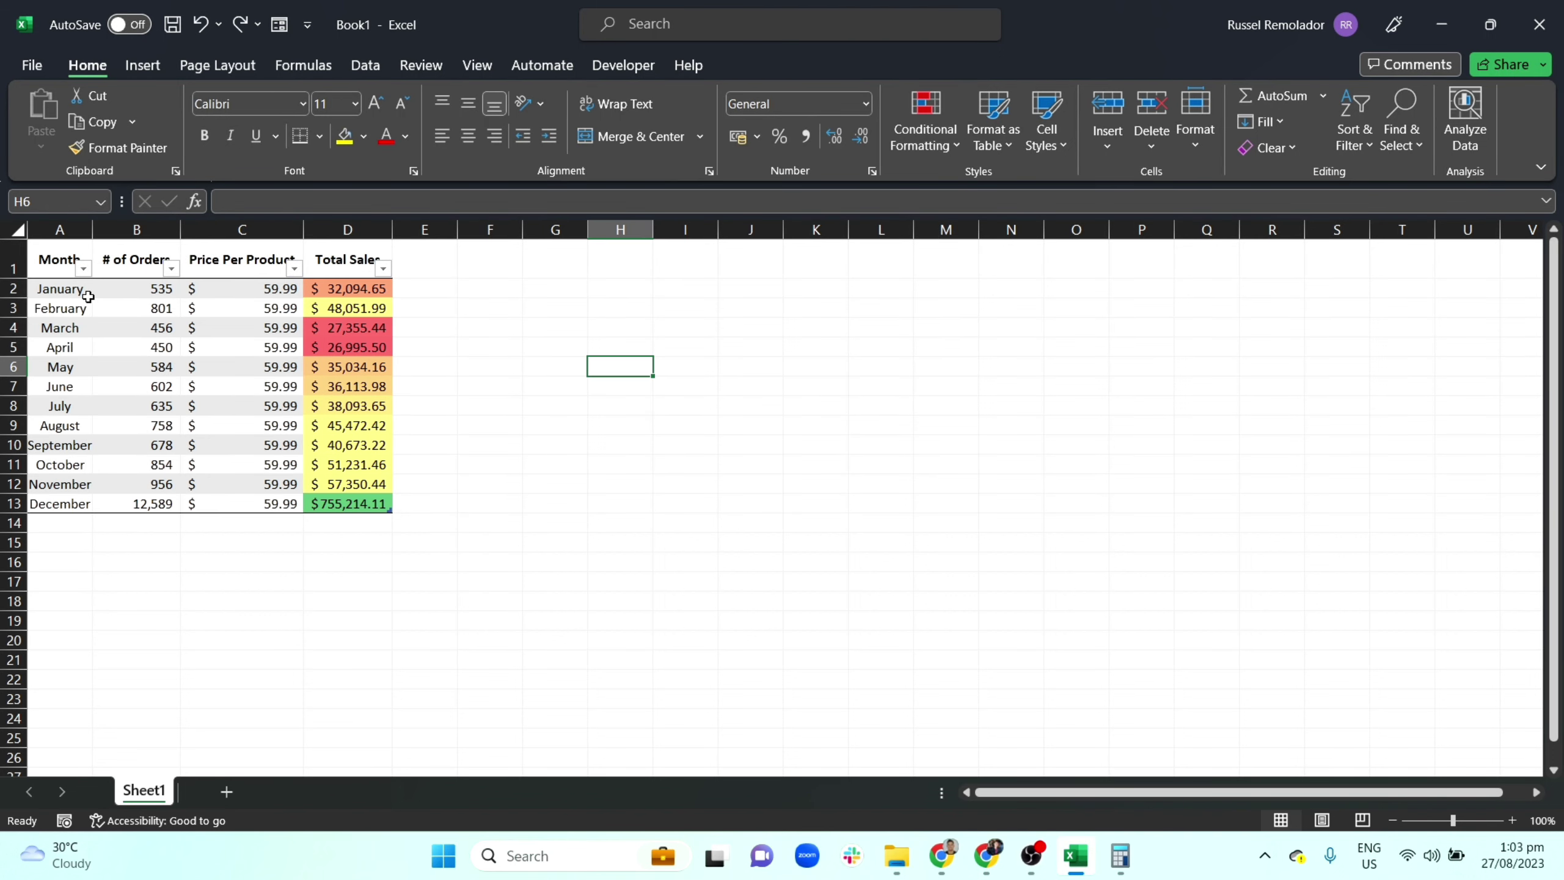
Filter the sales table's Month column to show only January, February and March
{"action": "left_click", "coordinate": [505, 347]}
{"action": "left_click", "coordinate": [436, 282]}
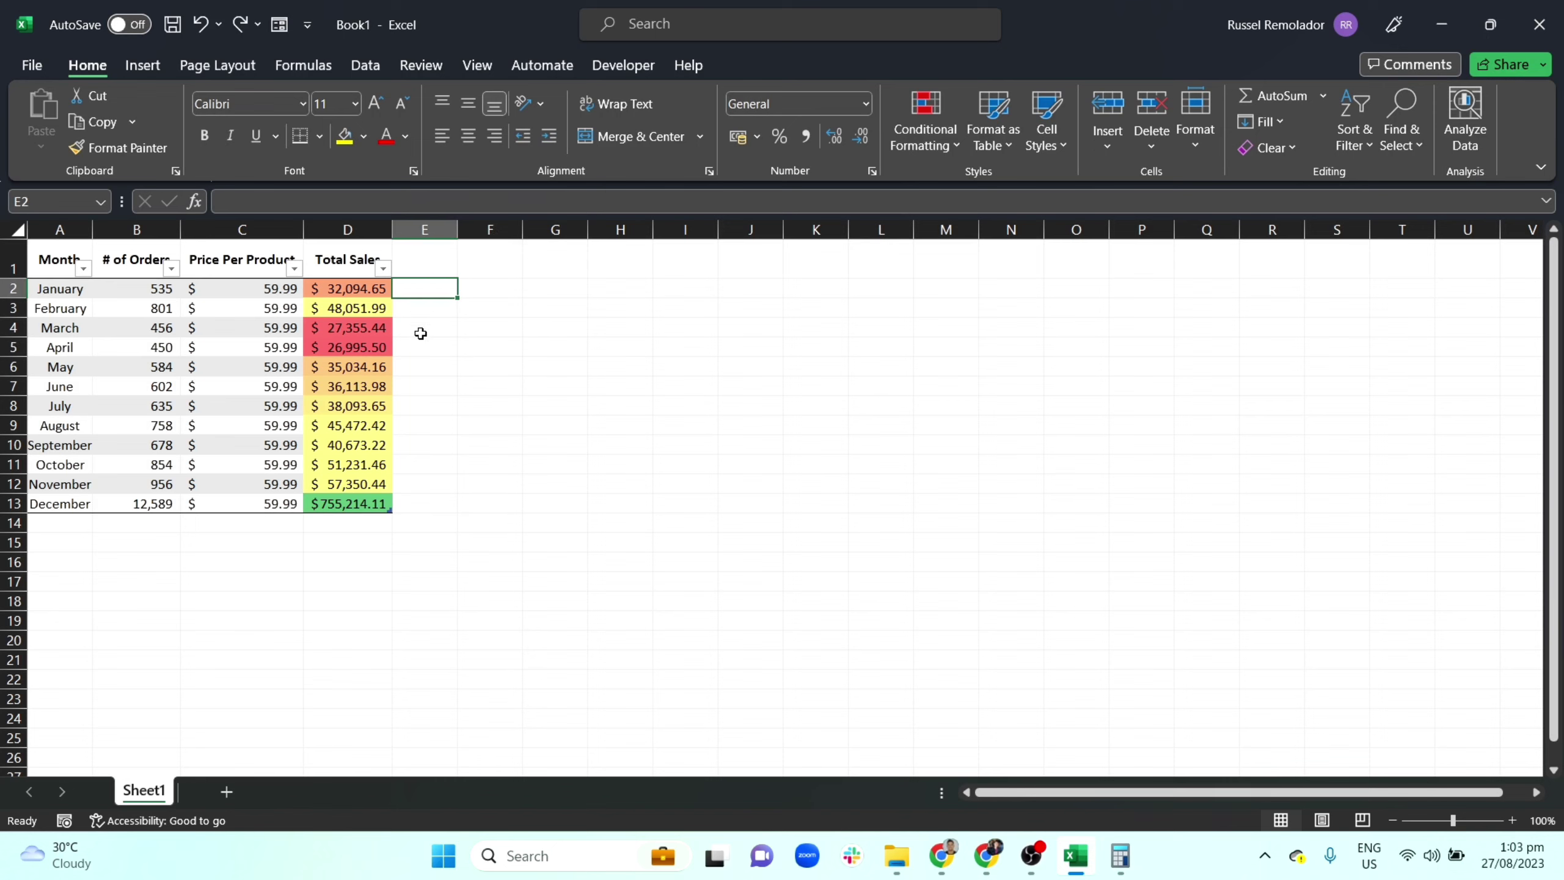
{"action": "left_click", "coordinate": [83, 268]}
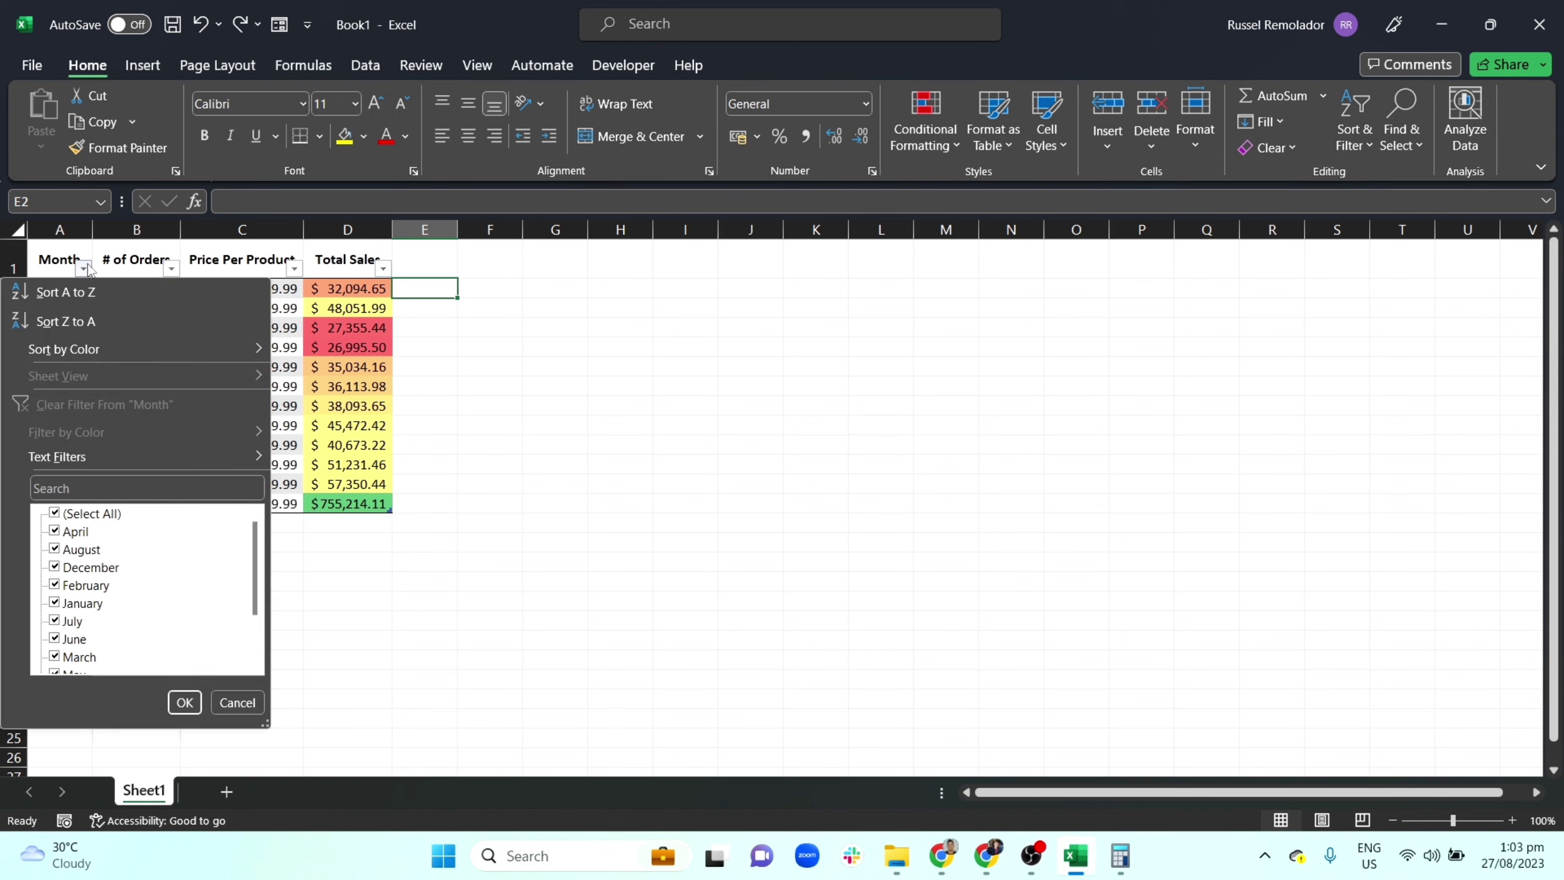
{"action": "left_click", "coordinate": [54, 513]}
{"action": "scroll", "coordinate": [55, 530], "scroll_direction": "down", "scroll_amount": 1}
{"action": "left_click", "coordinate": [54, 547]}
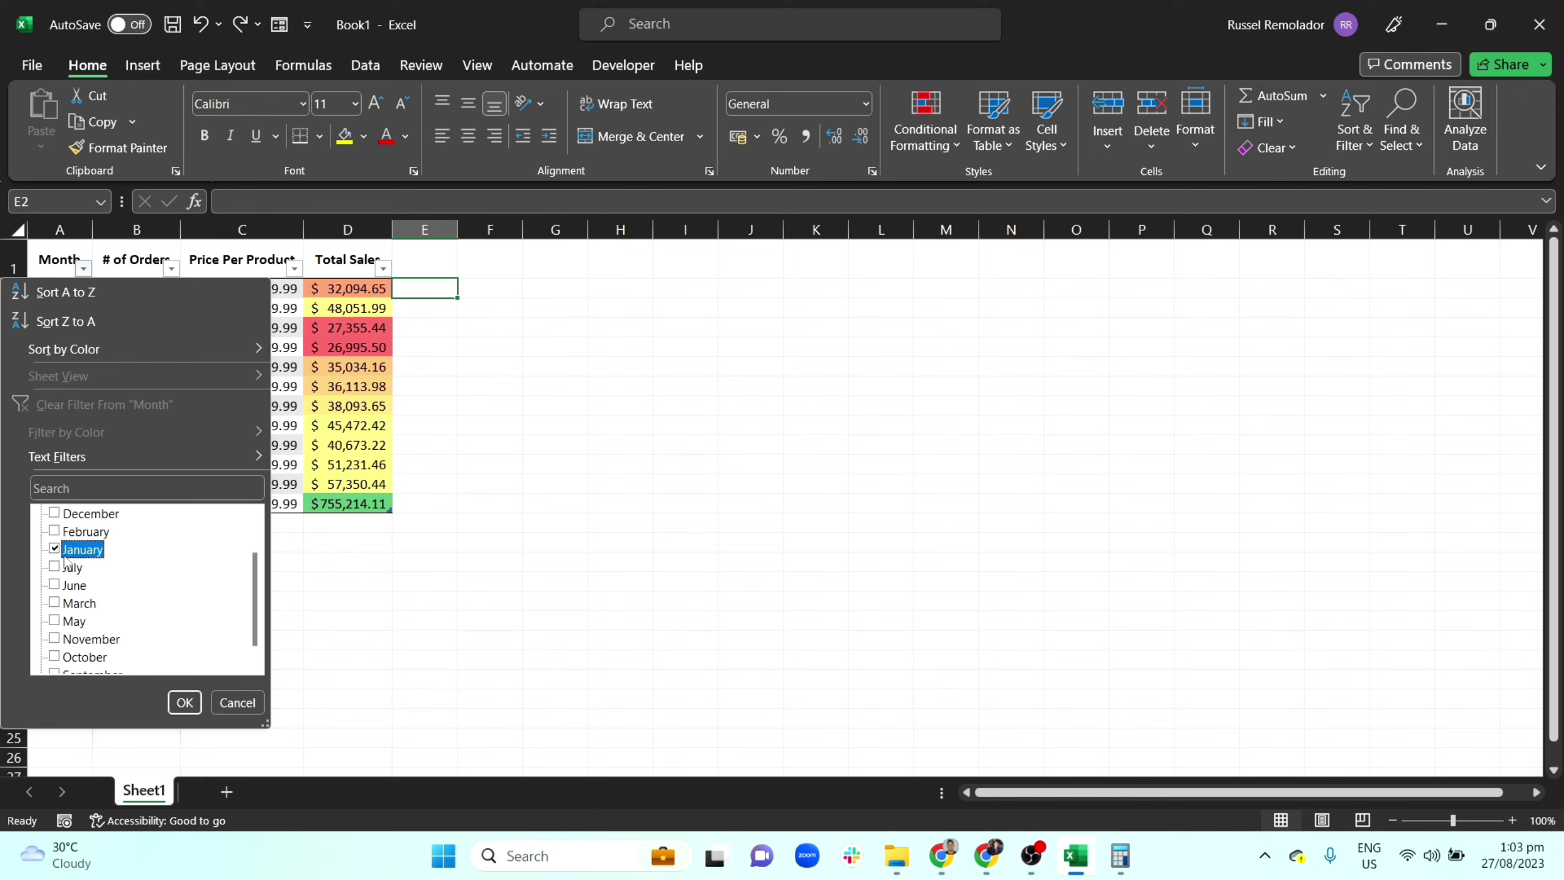
{"action": "left_click", "coordinate": [55, 603]}
{"action": "left_click", "coordinate": [54, 531]}
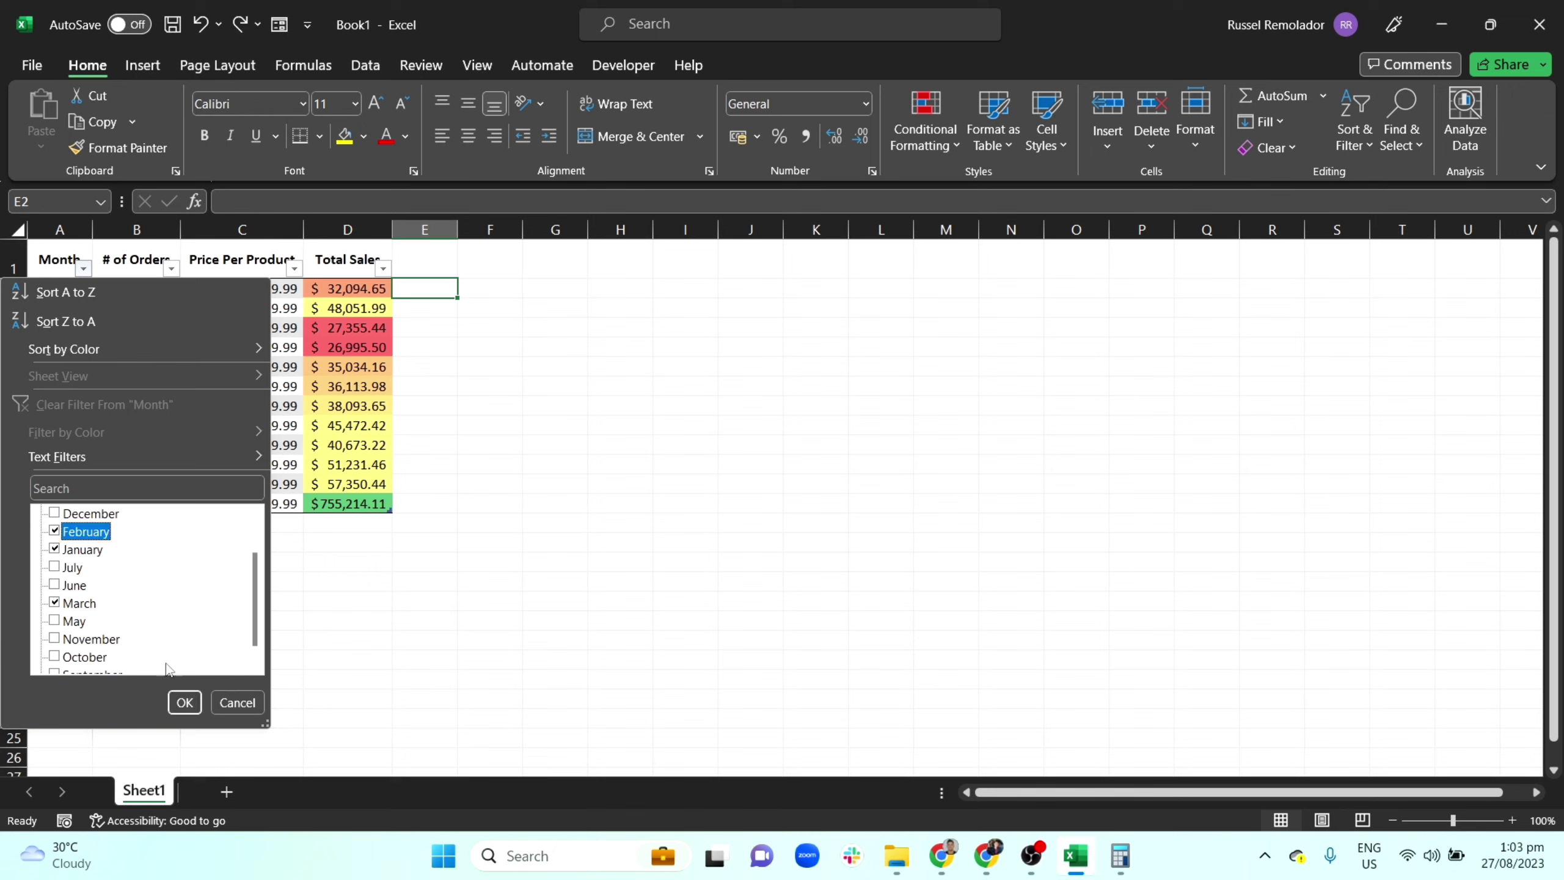
{"action": "left_click", "coordinate": [184, 703]}
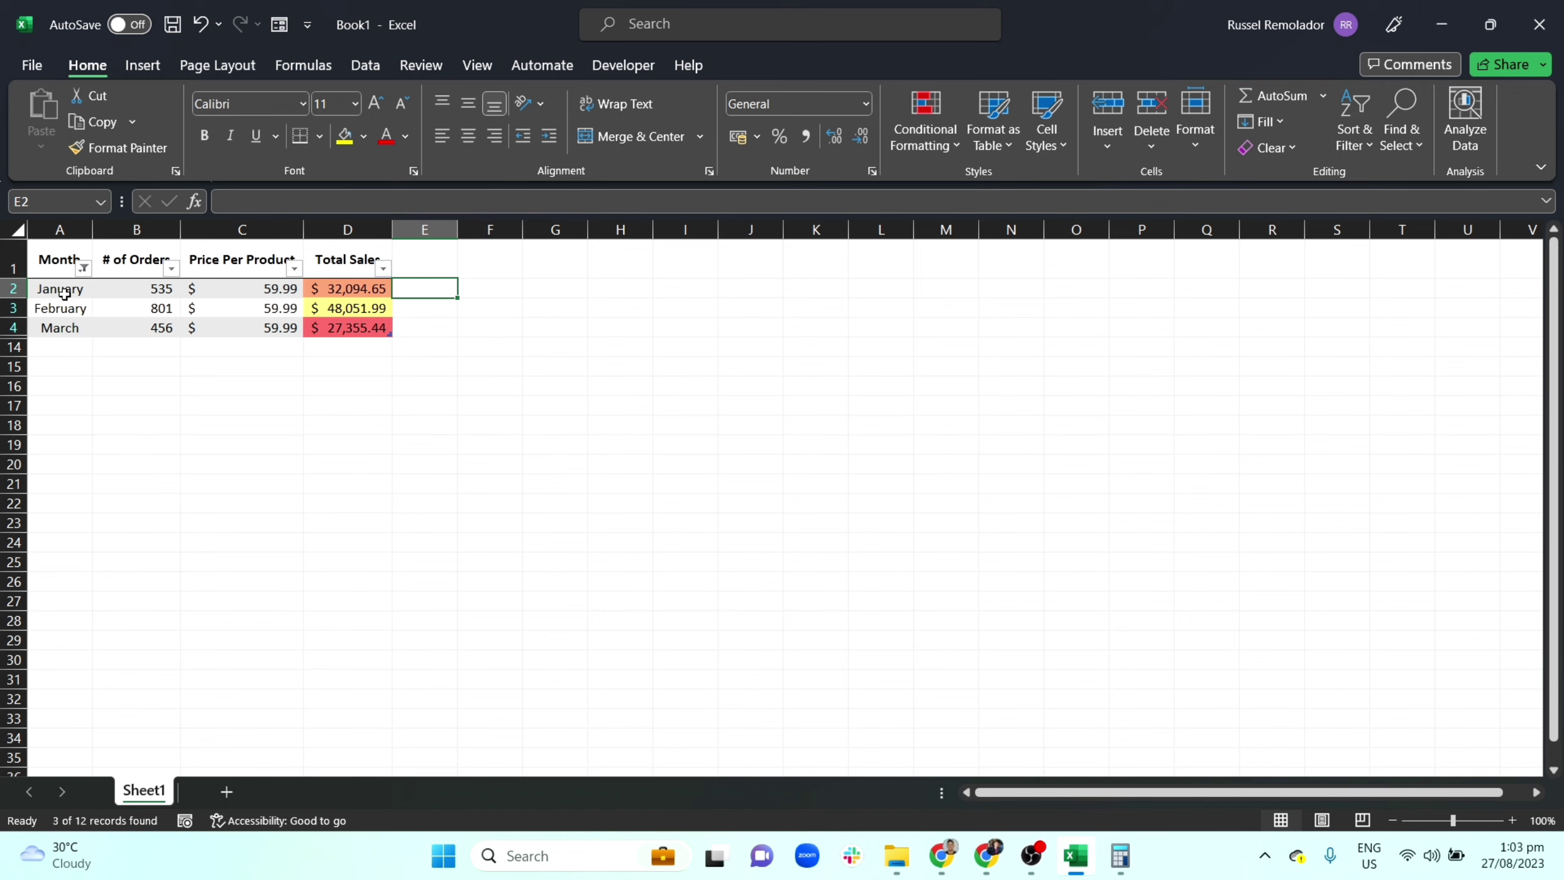
Review the three filtered months' rows and undo the Month filter
{"action": "left_click_drag", "start_coordinate": [64, 290], "coordinate": [346, 328]}
{"action": "left_click", "coordinate": [417, 369]}
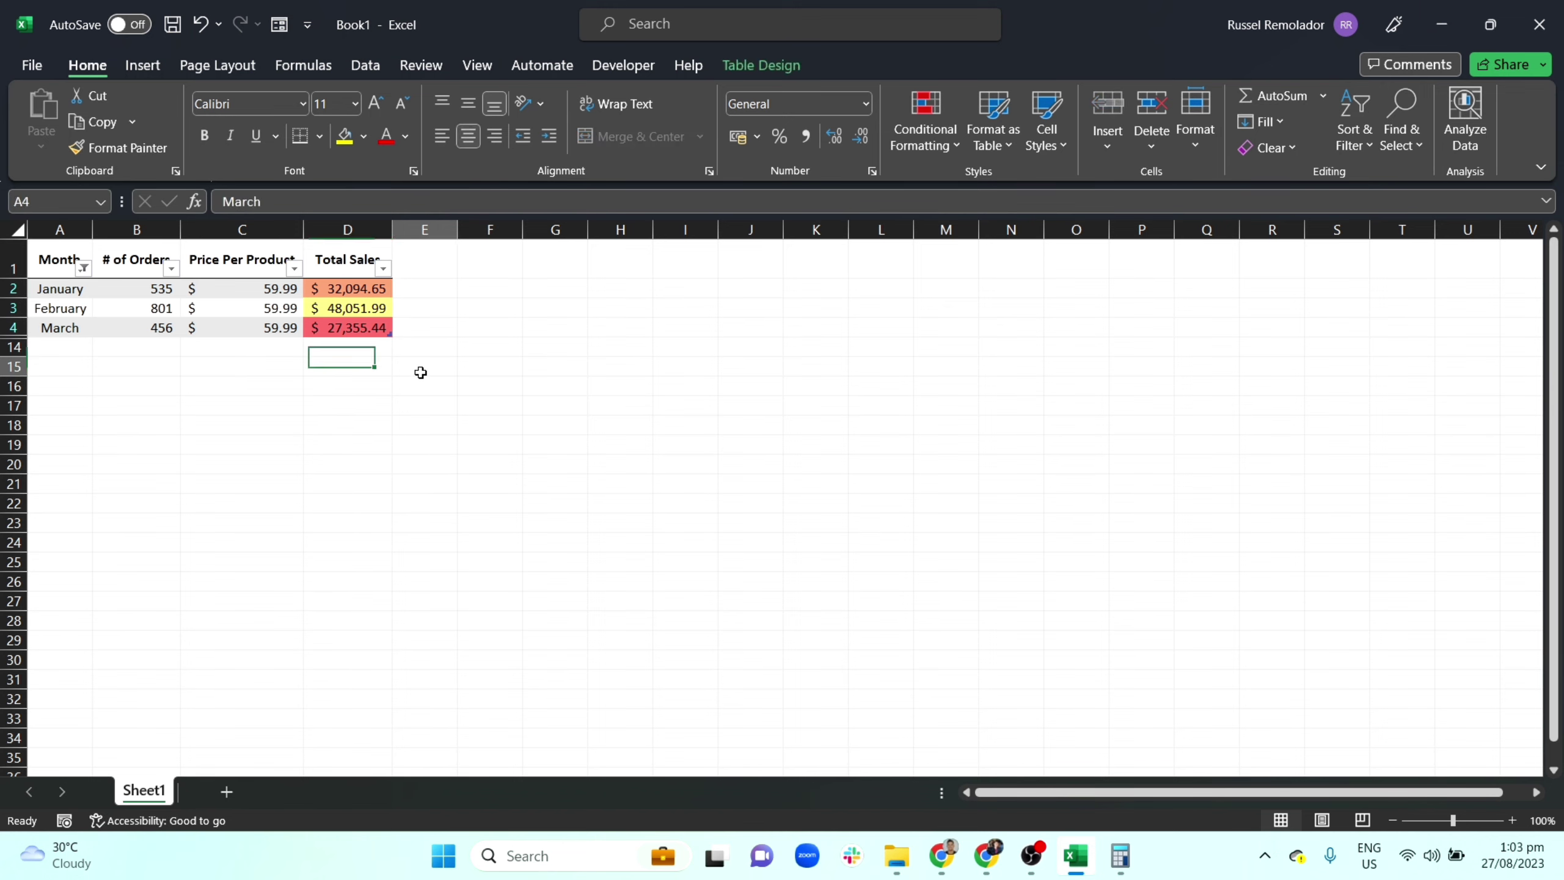
{"action": "left_click", "coordinate": [369, 428]}
{"action": "key", "text": "ctrl+z"}
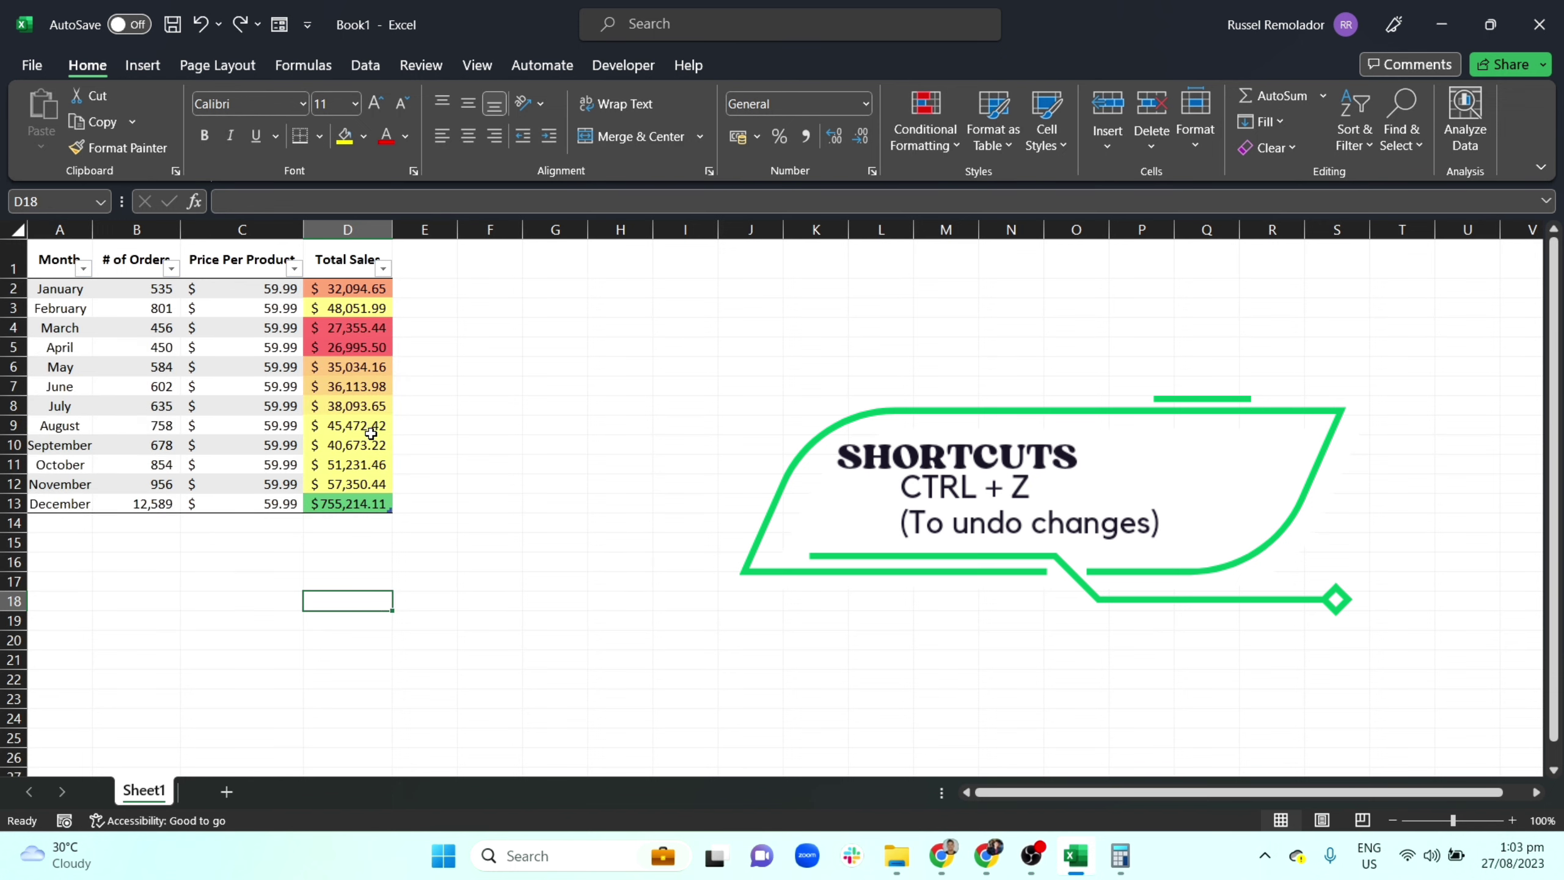
Insert a table with headers over the plain monthly sales range A1:D13
{"action": "left_click_drag", "start_coordinate": [68, 290], "coordinate": [237, 364]}
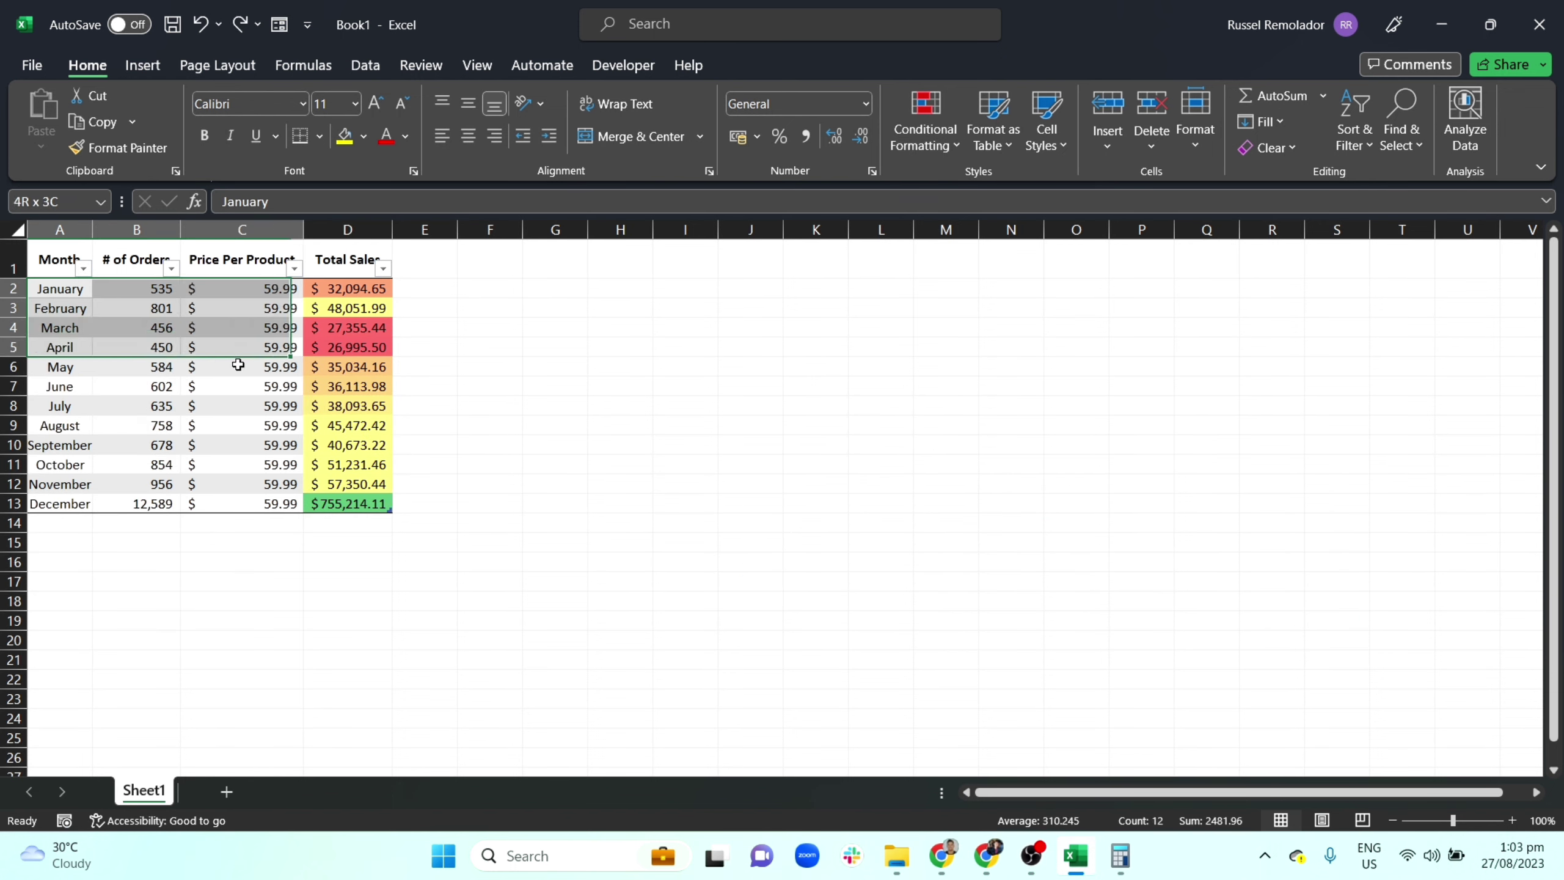
{"action": "left_click_drag", "start_coordinate": [64, 261], "coordinate": [263, 501]}
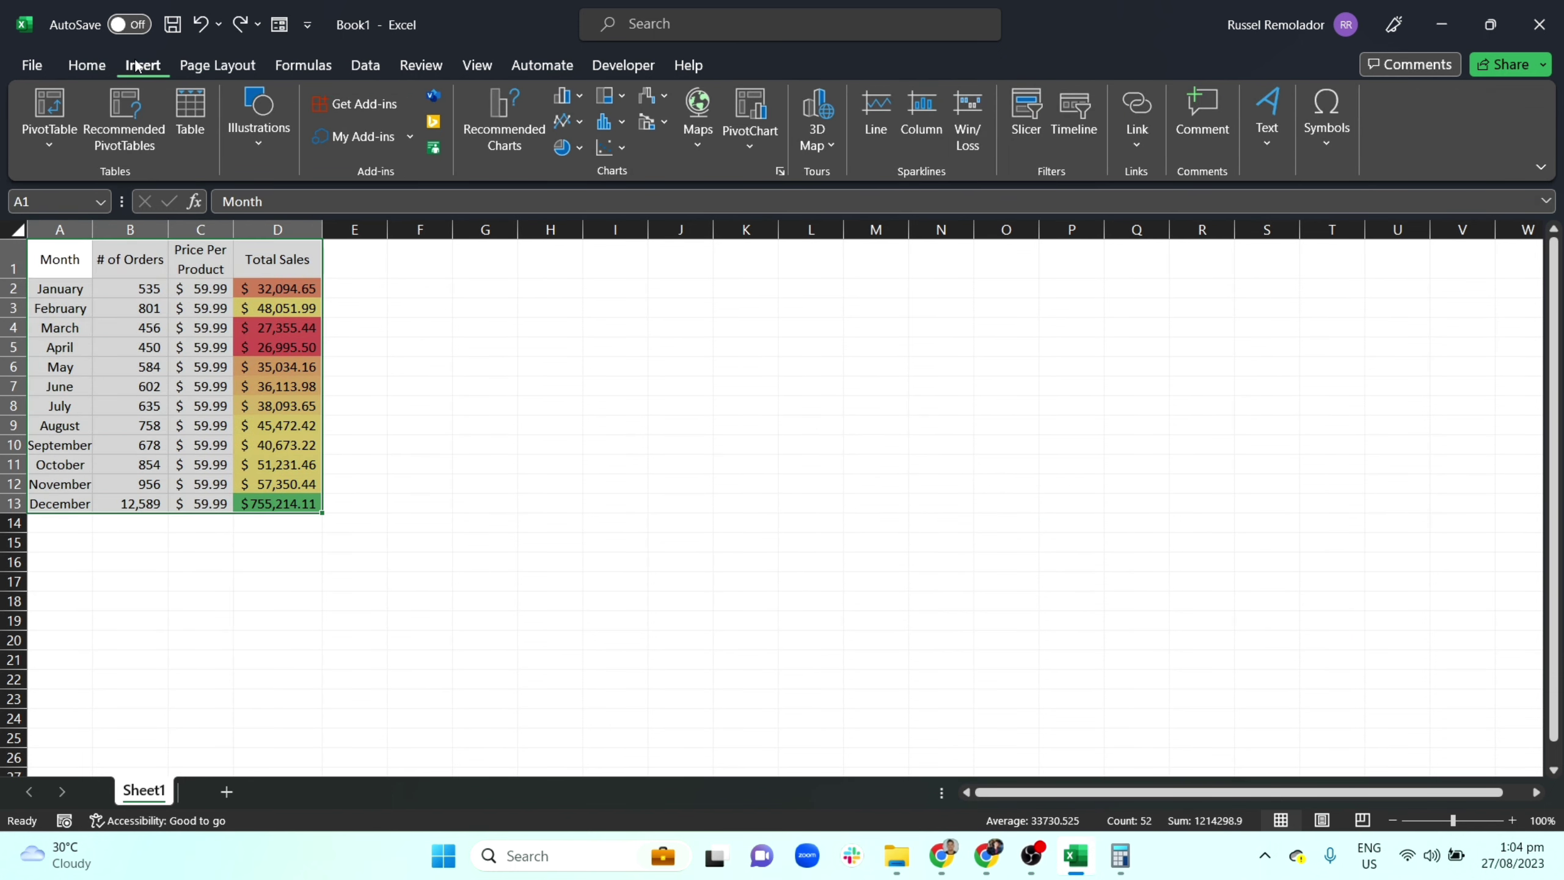
{"action": "left_click", "coordinate": [199, 134]}
{"action": "left_click", "coordinate": [726, 566]}
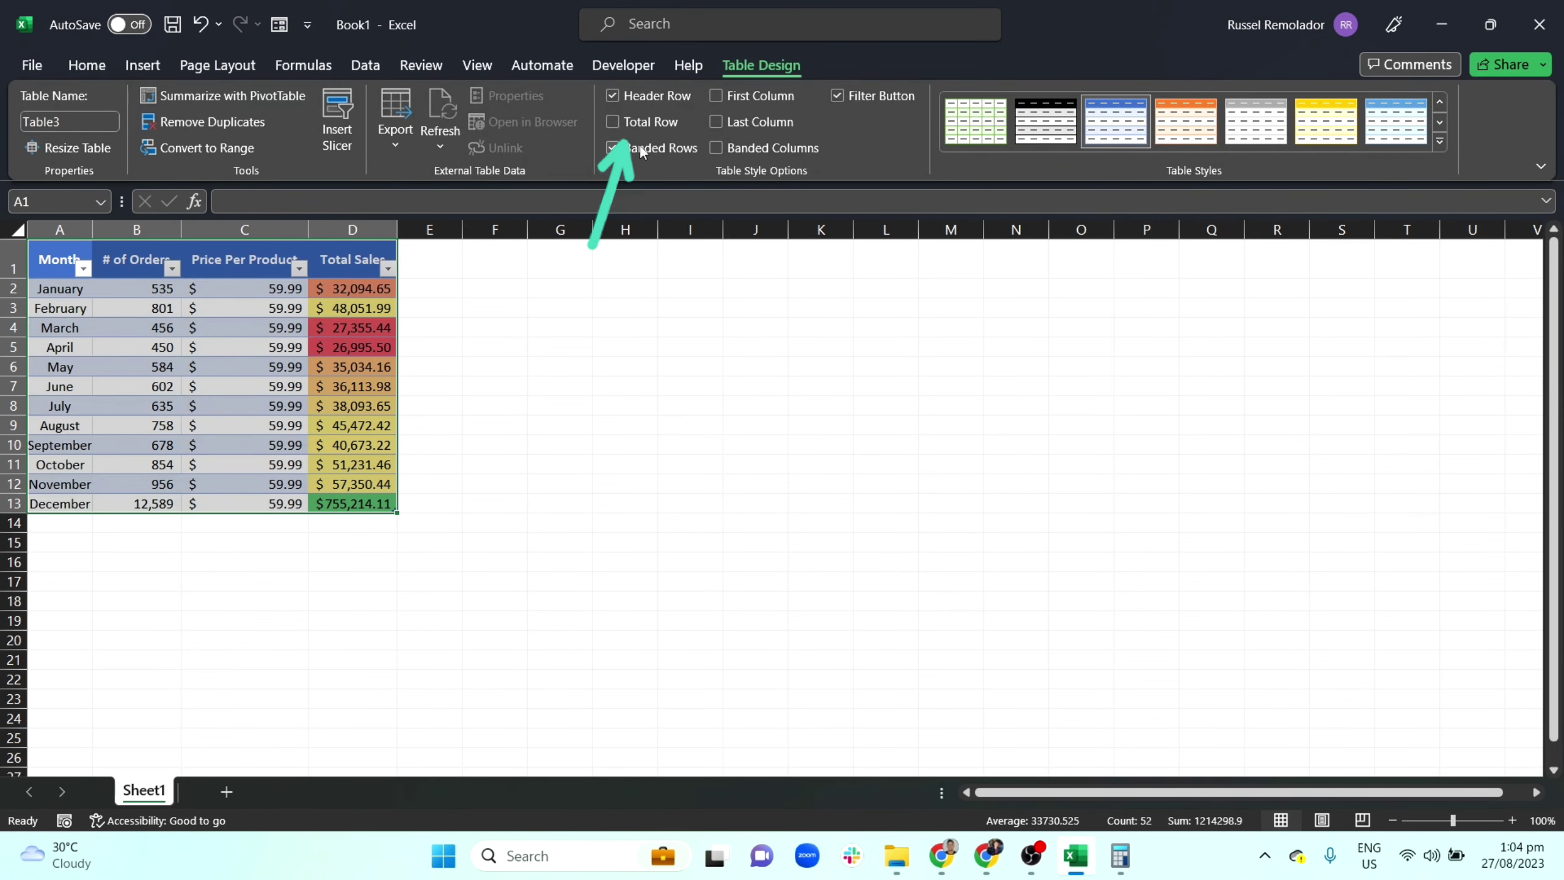
Add a total row to the sales table and autofit the Total Sales column so its total fits
{"action": "left_click", "coordinate": [613, 122]}
{"action": "left_click", "coordinate": [222, 597]}
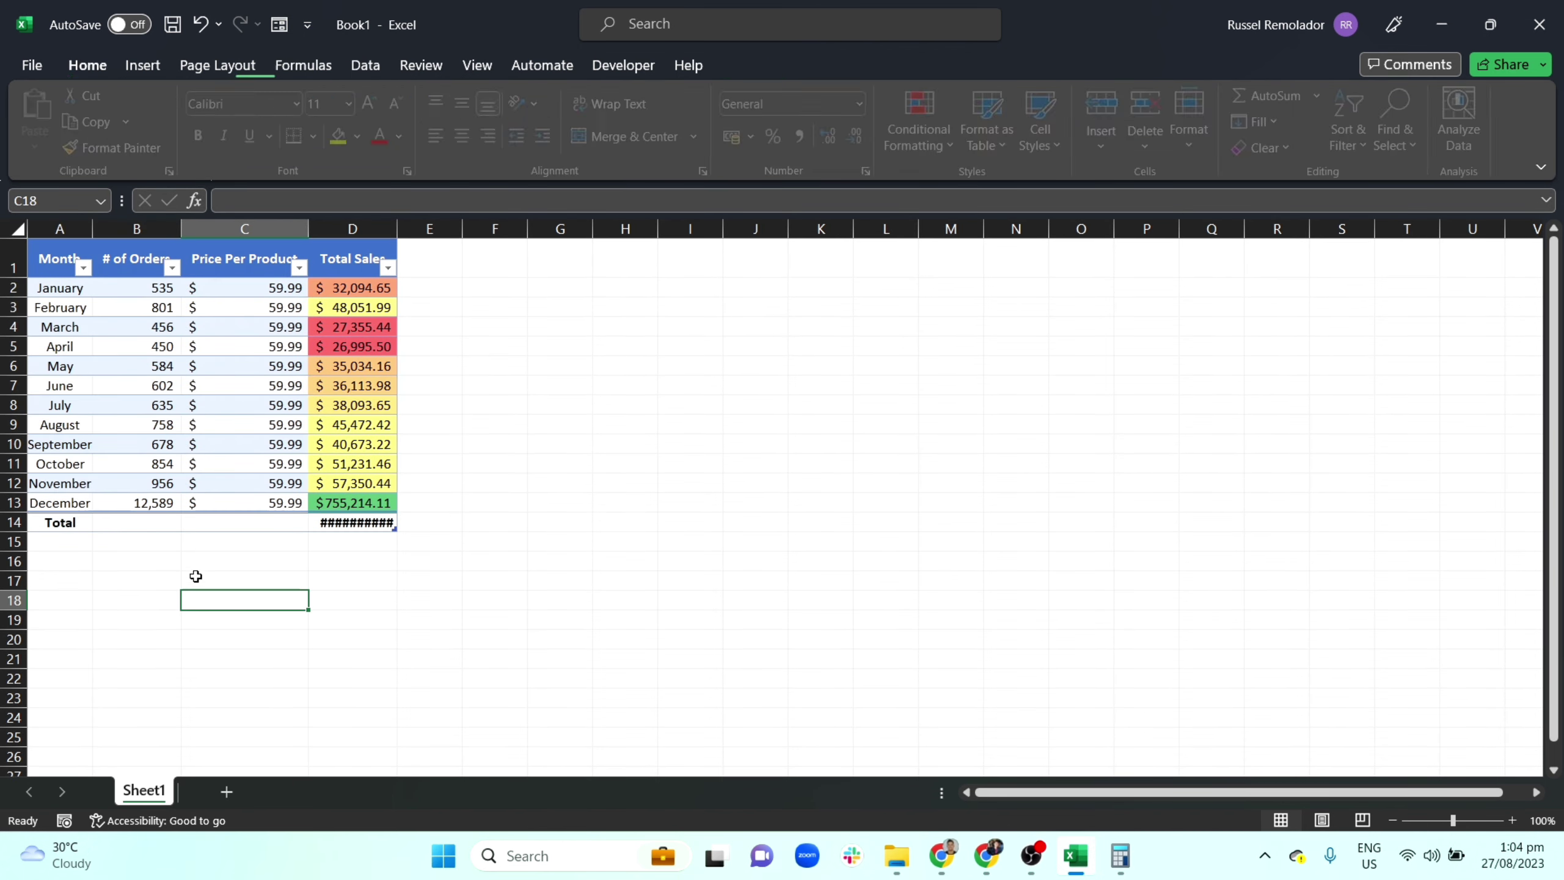
{"action": "left_click", "coordinate": [72, 530]}
{"action": "left_click", "coordinate": [331, 521]}
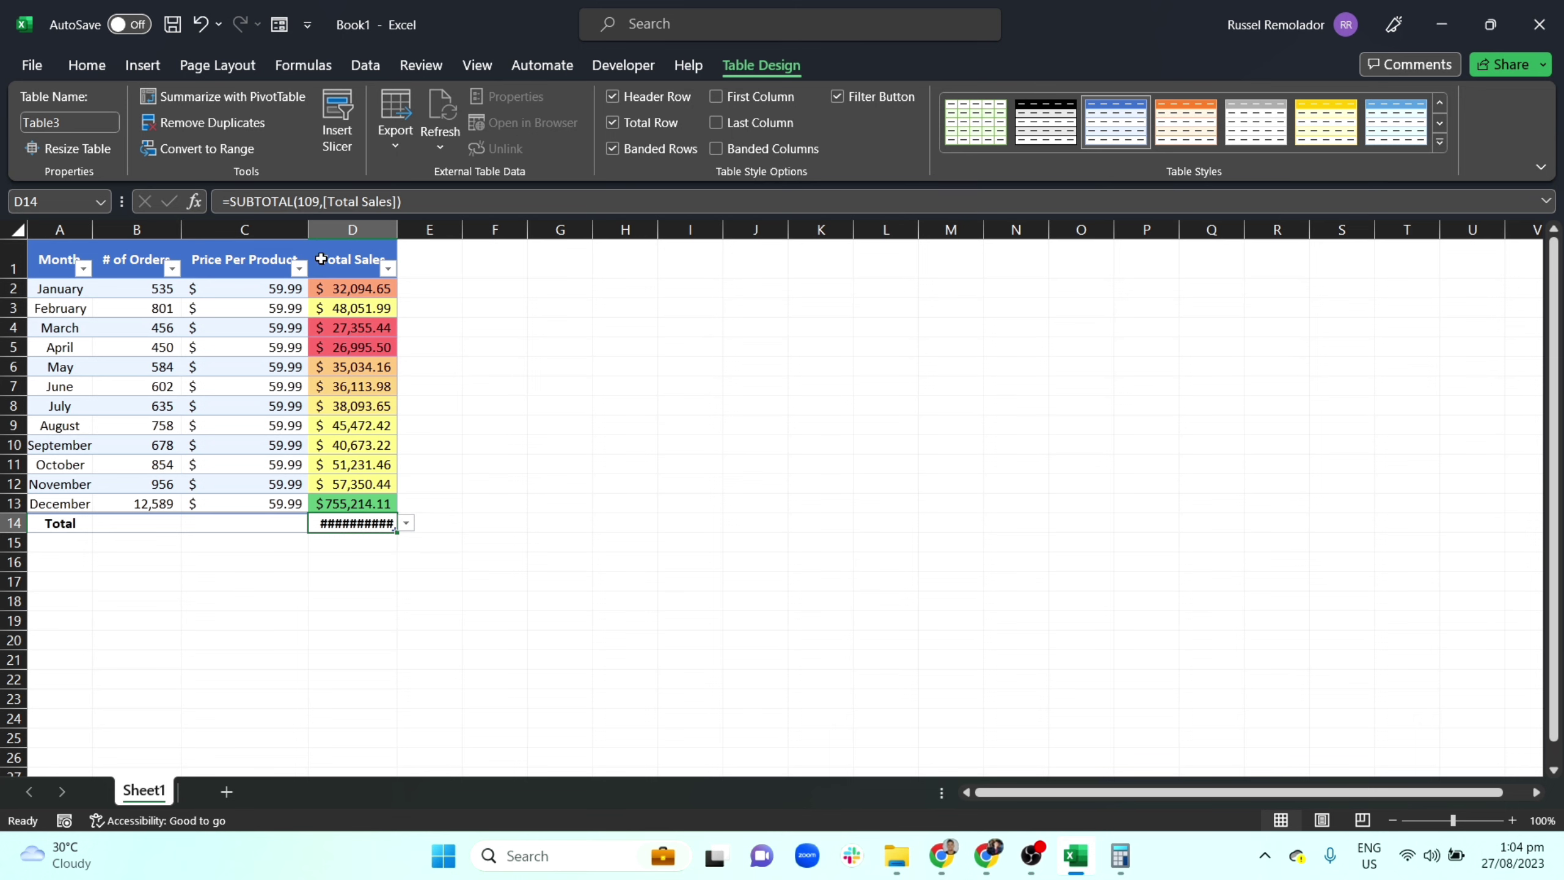
{"action": "double_click", "coordinate": [396, 228]}
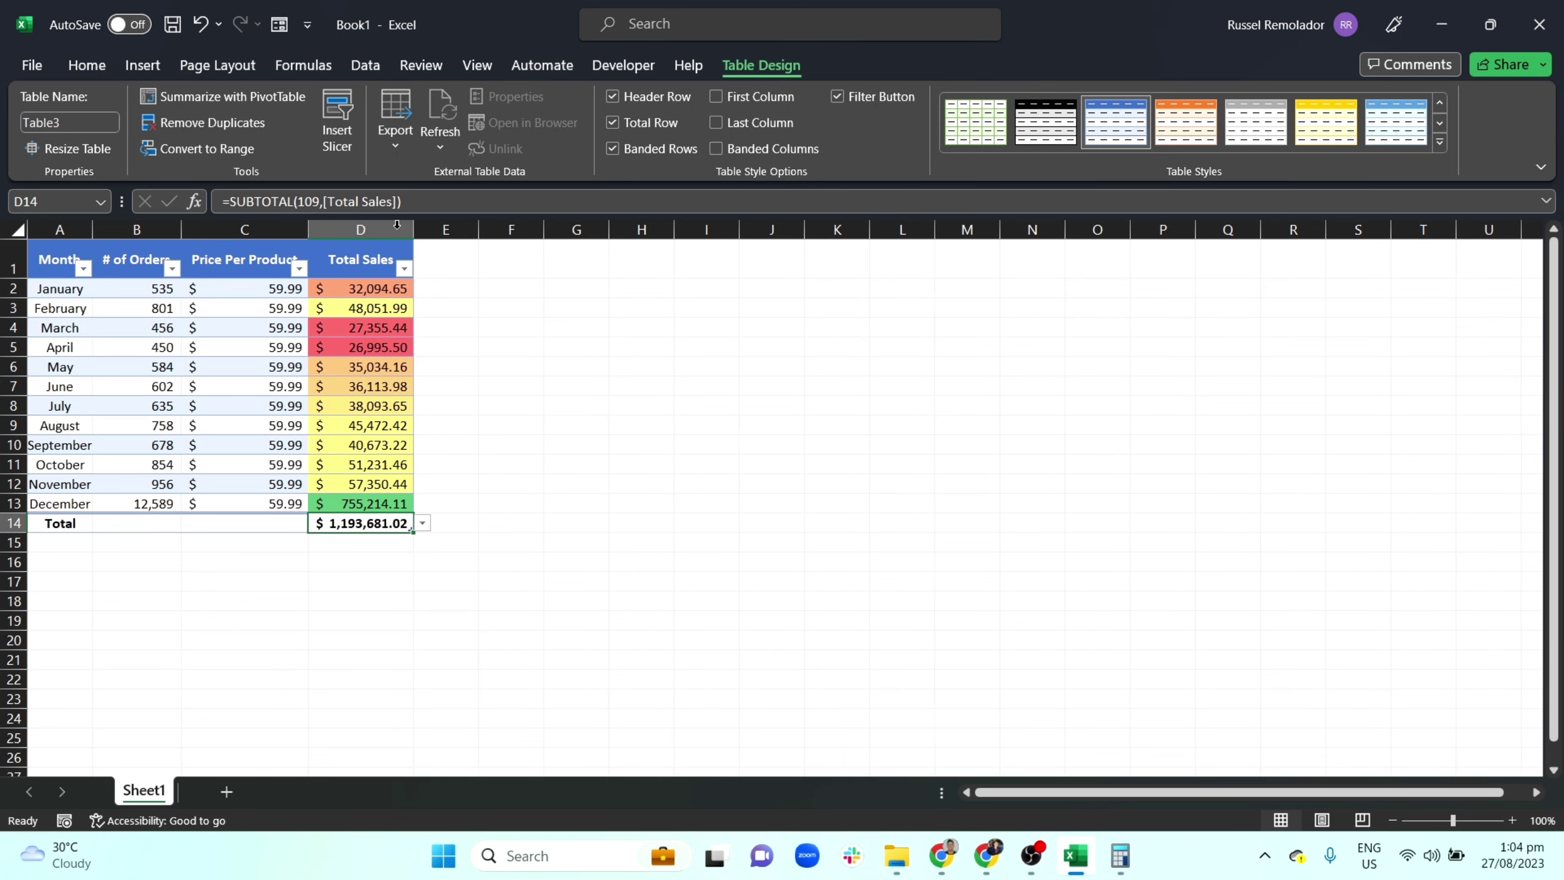
{"action": "left_click", "coordinate": [356, 545]}
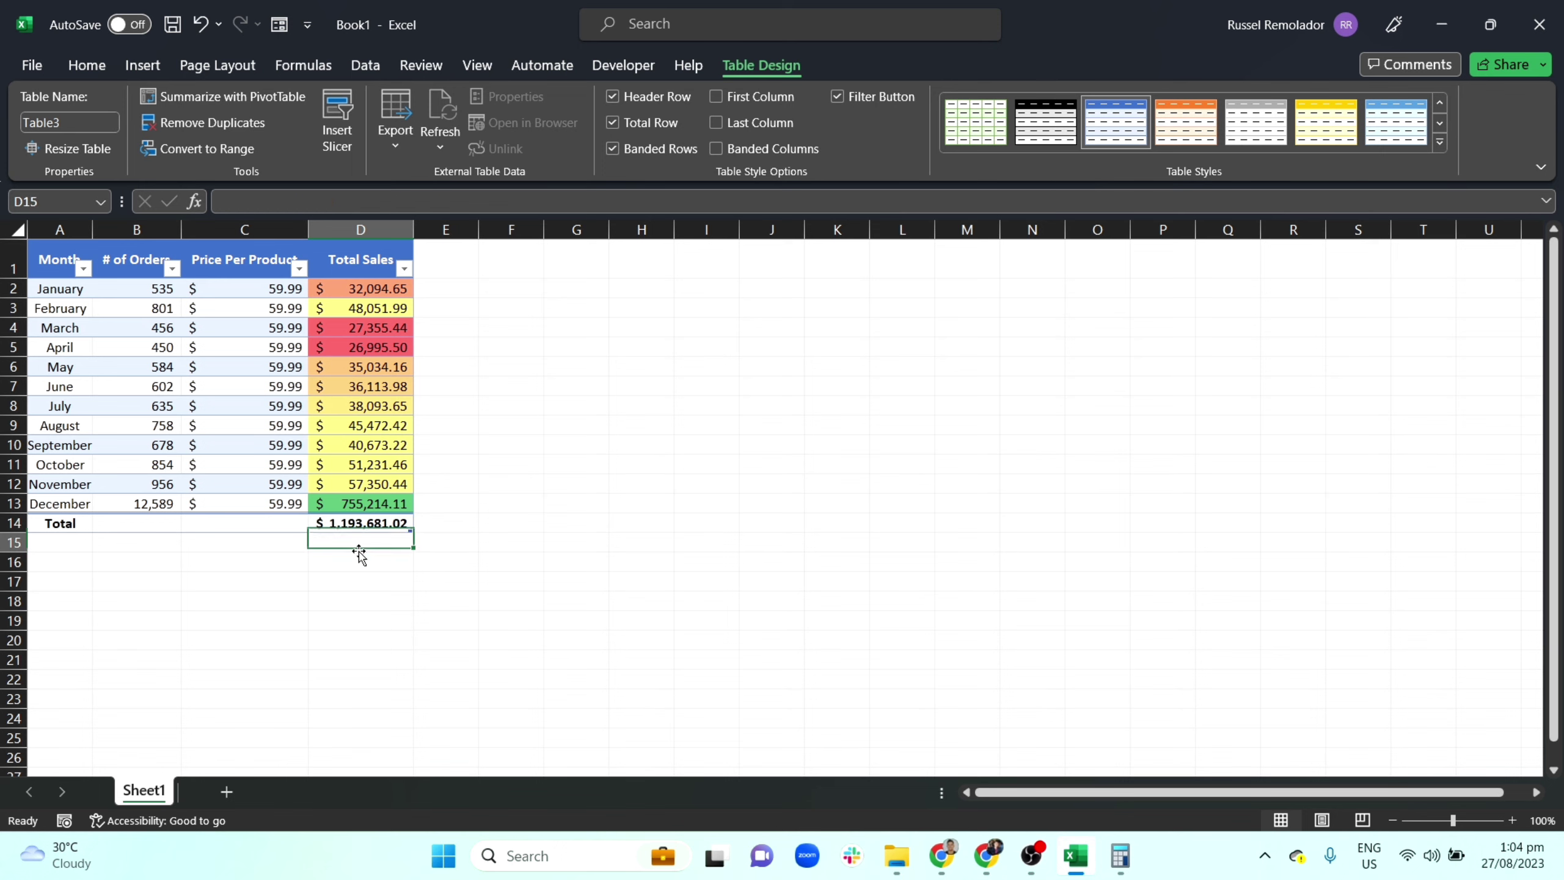
{"action": "left_click", "coordinate": [337, 517]}
{"action": "left_click", "coordinate": [137, 561]}
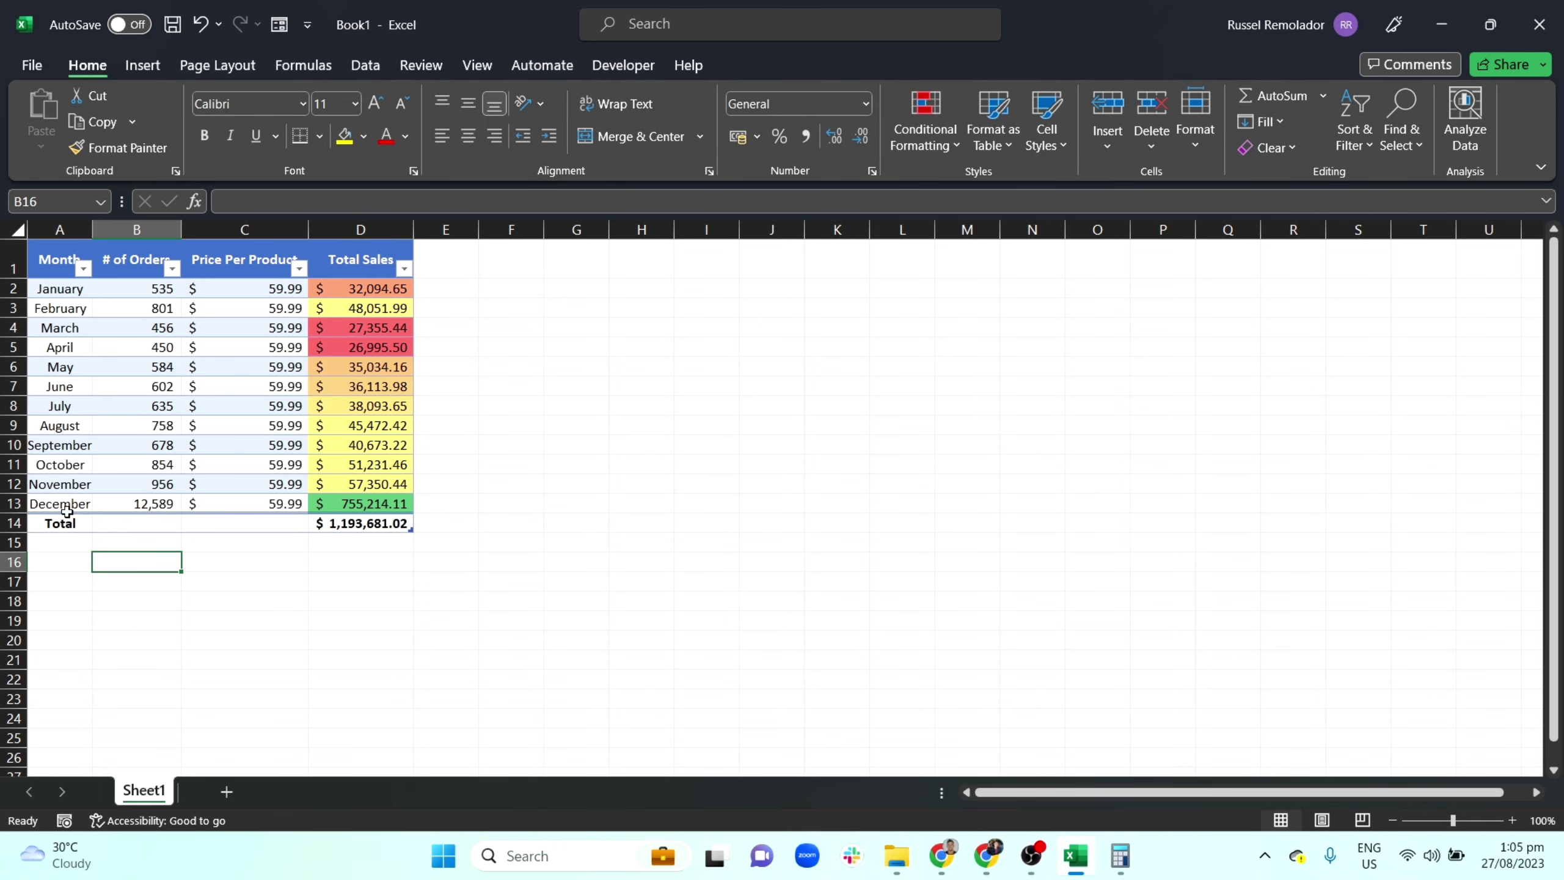
Insert a blank row into the sales table directly above the Total row
{"action": "left_click", "coordinate": [14, 522]}
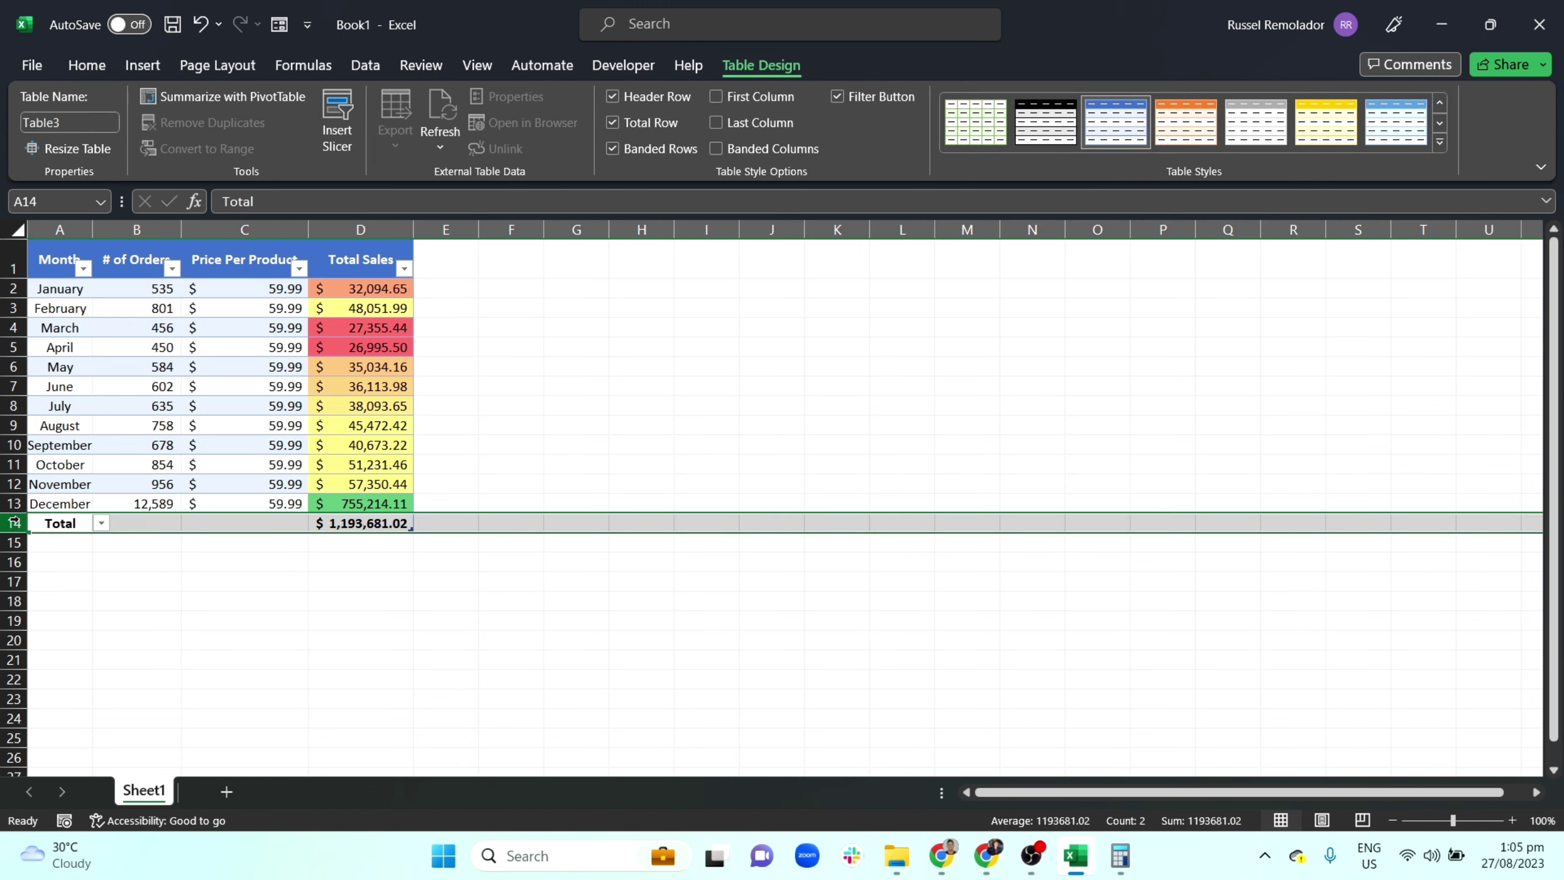
{"action": "right_click", "coordinate": [21, 523]}
{"action": "left_click", "coordinate": [35, 525]}
{"action": "right_click", "coordinate": [13, 523]}
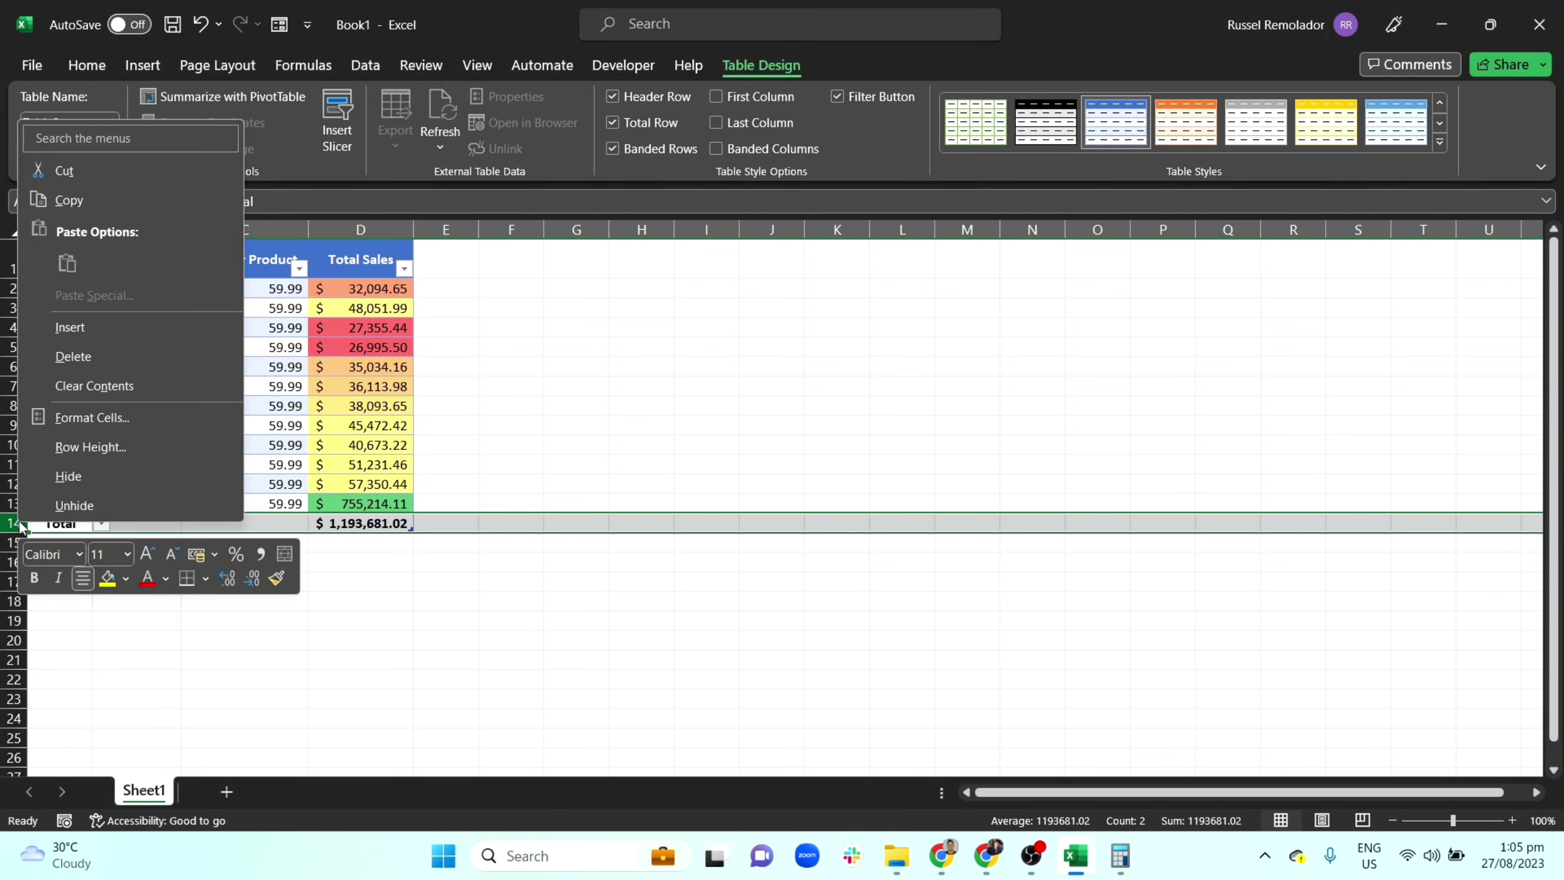
{"action": "left_click", "coordinate": [80, 328]}
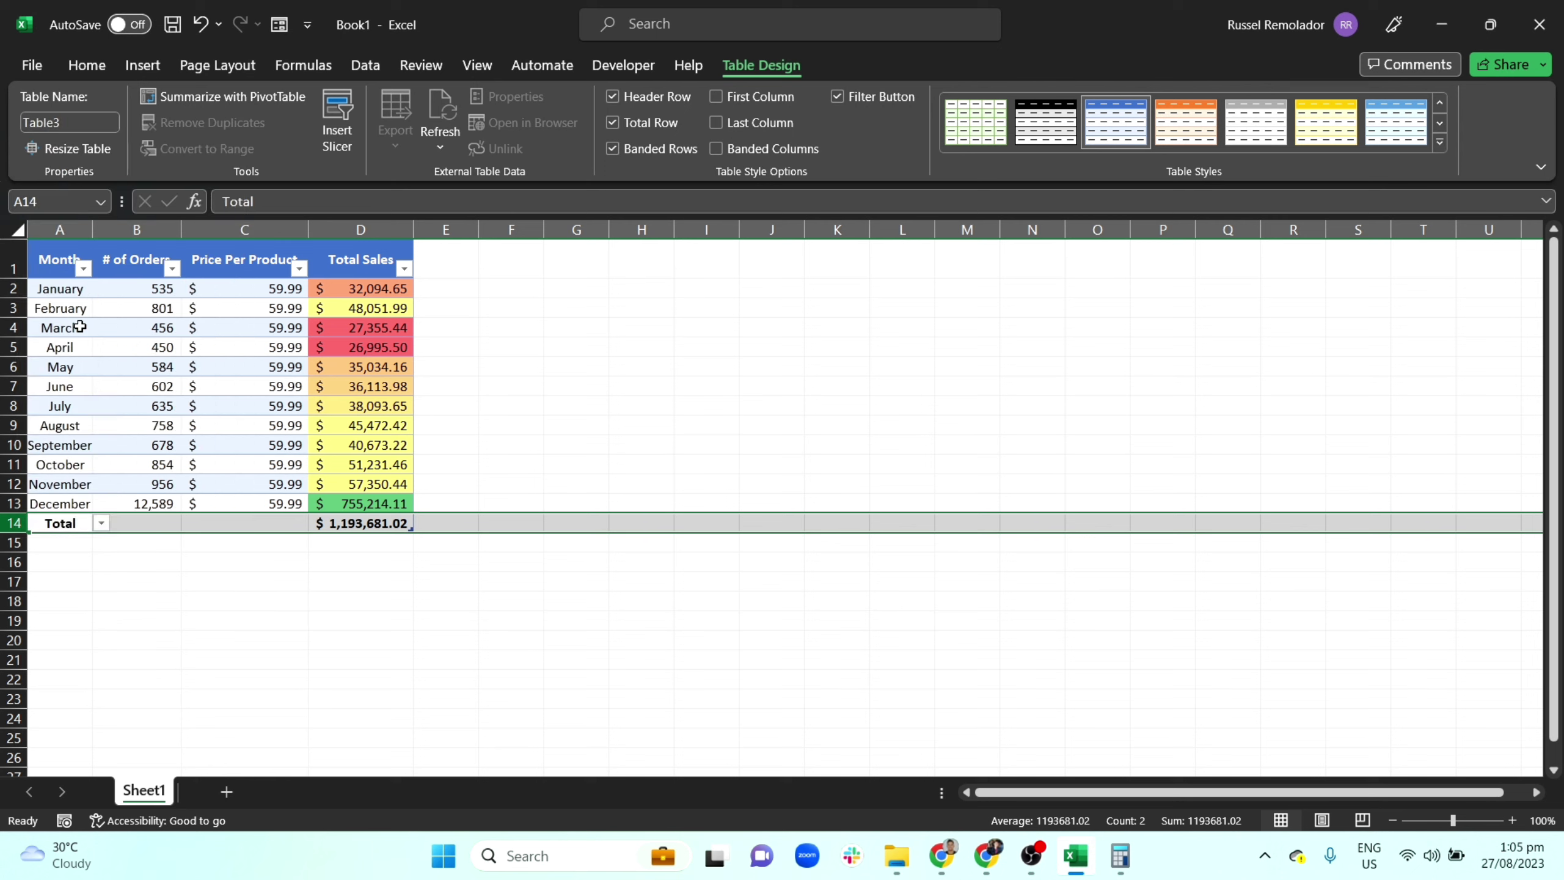
Fill the new row 14 with January 2023, 5640 orders and the price per product copied from December
{"action": "left_click", "coordinate": [66, 522]}
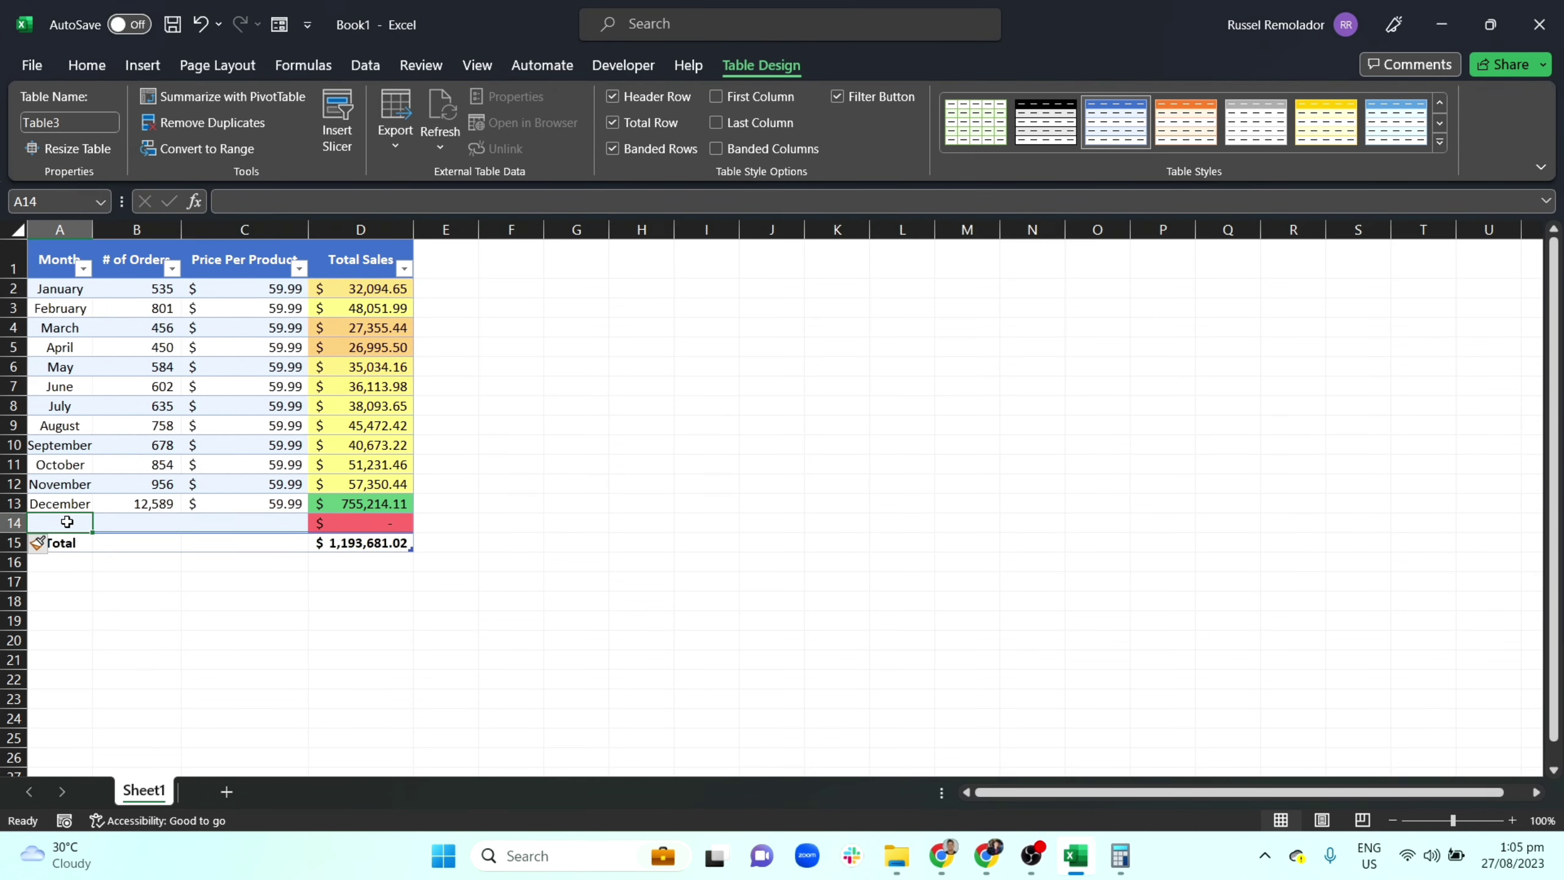
{"action": "type", "text": "January 2023"}
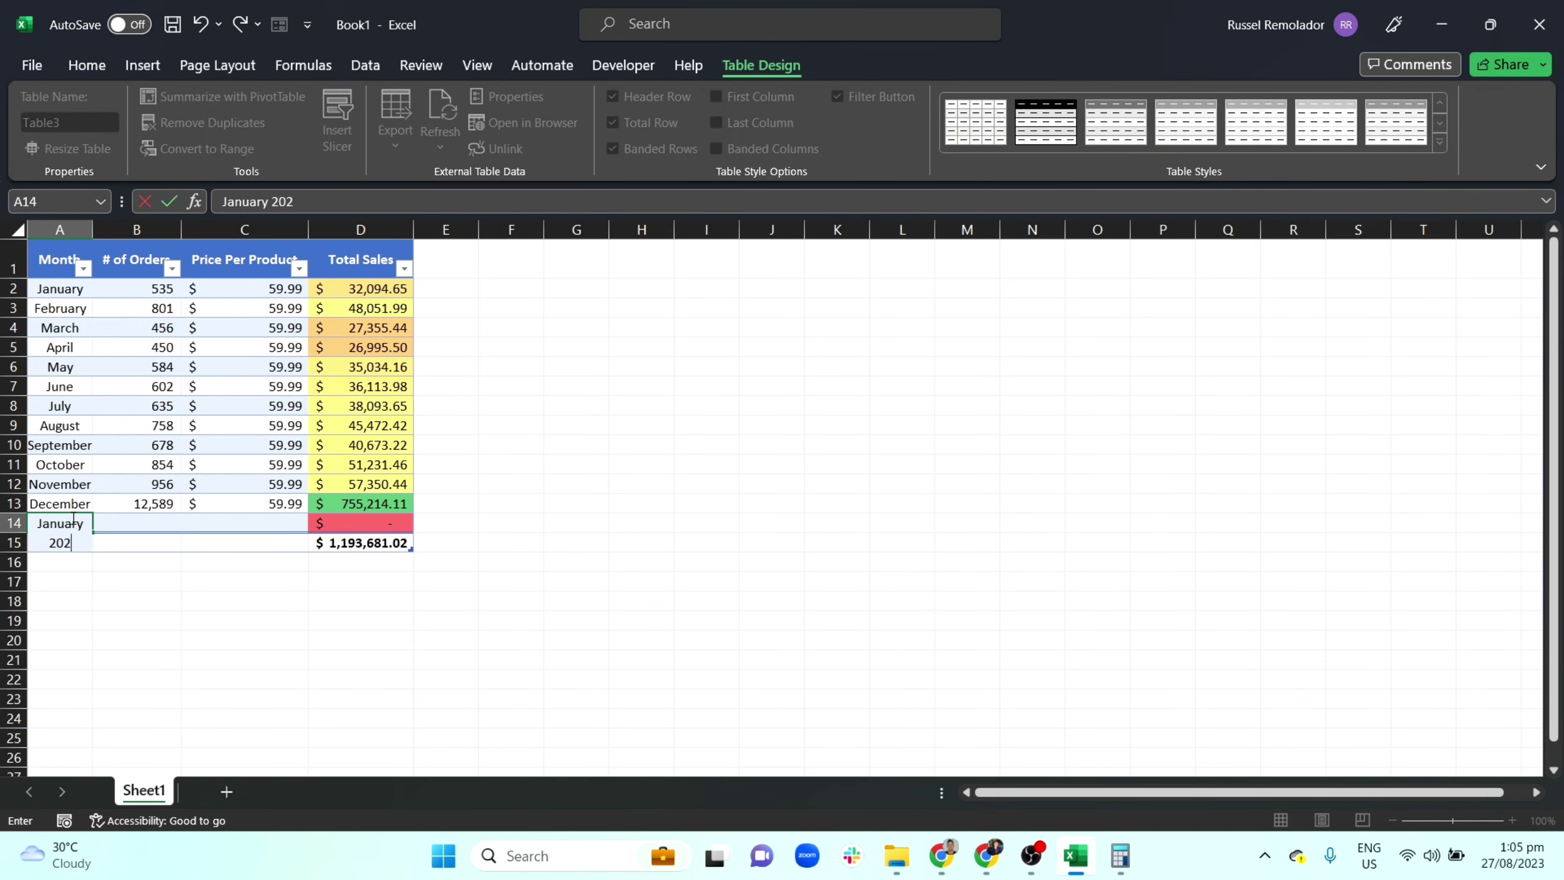
{"action": "left_click", "coordinate": [81, 576]}
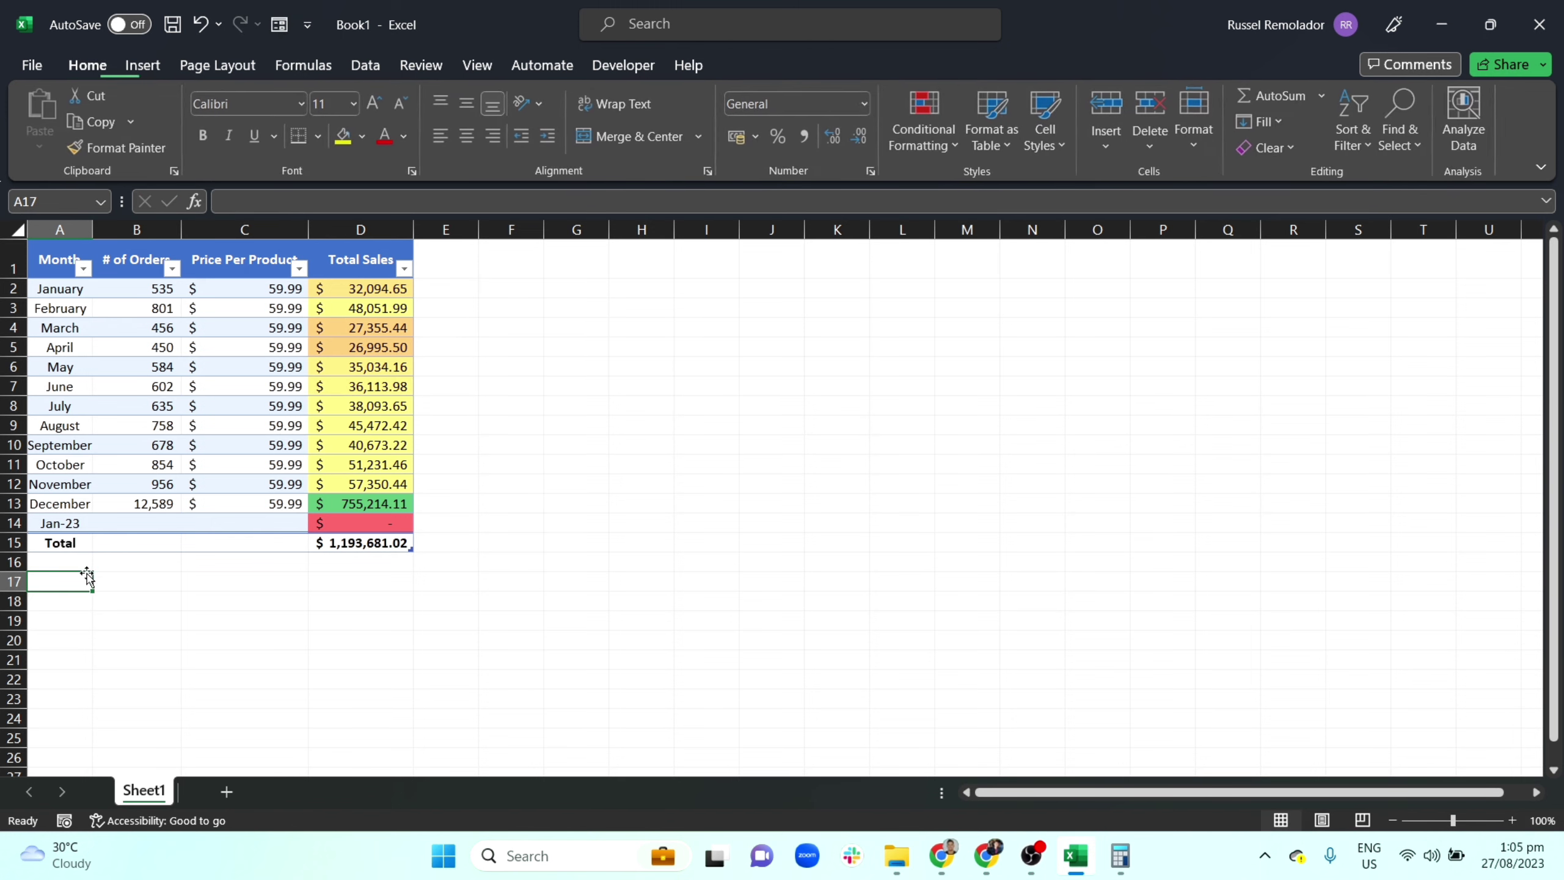
{"action": "left_click", "coordinate": [154, 520]}
{"action": "type", "text": "5640"}
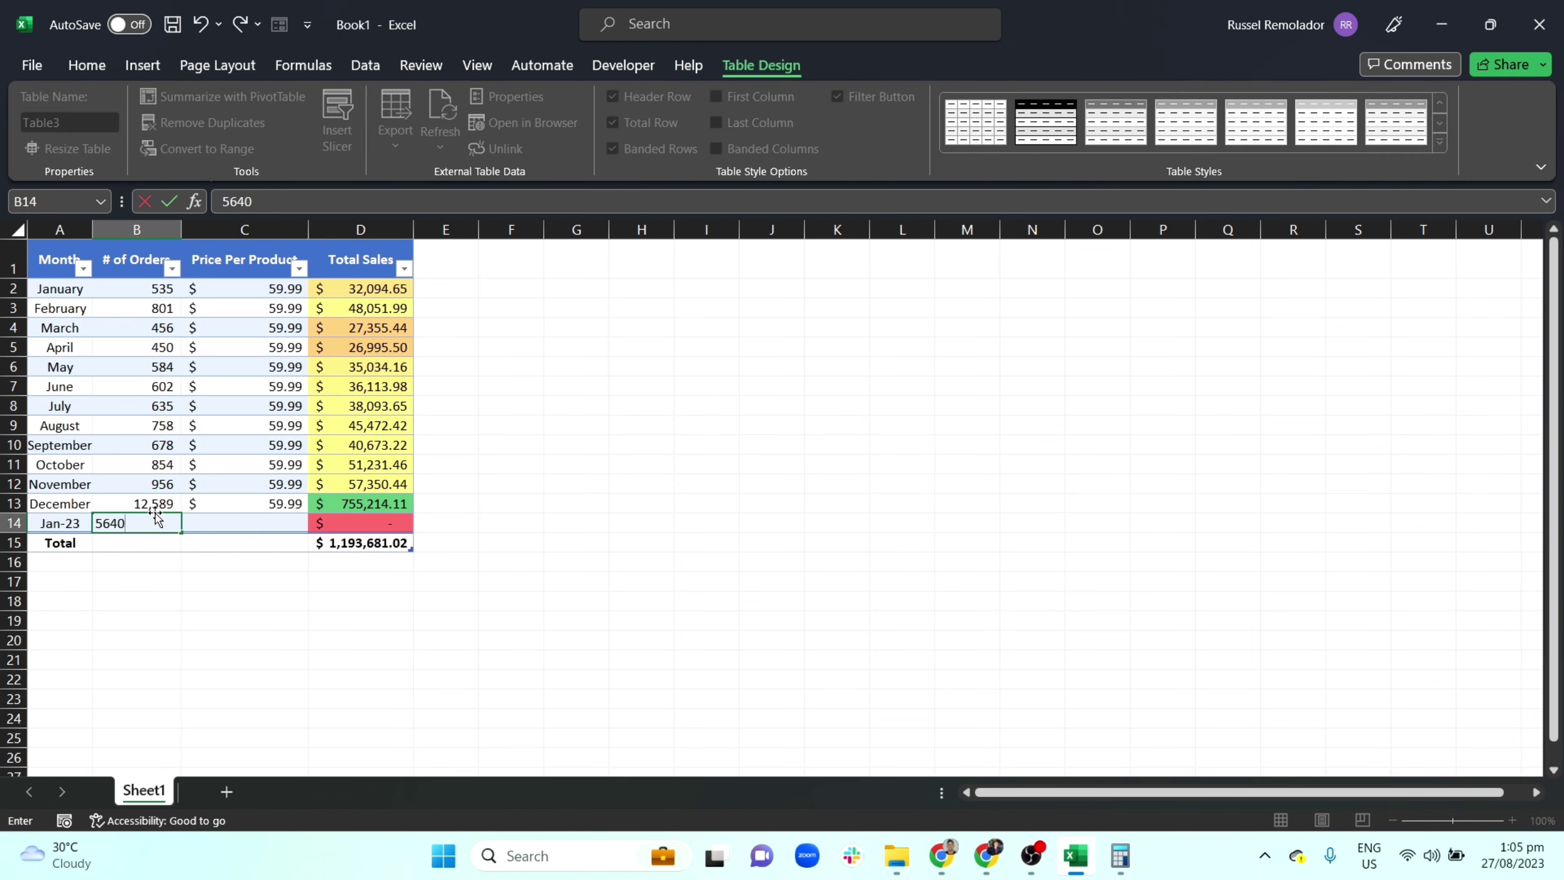
{"action": "left_click", "coordinate": [231, 503]}
{"action": "key", "text": "ctrl+c"}
{"action": "left_click", "coordinate": [222, 523]}
{"action": "key", "text": "ctrl+v"}
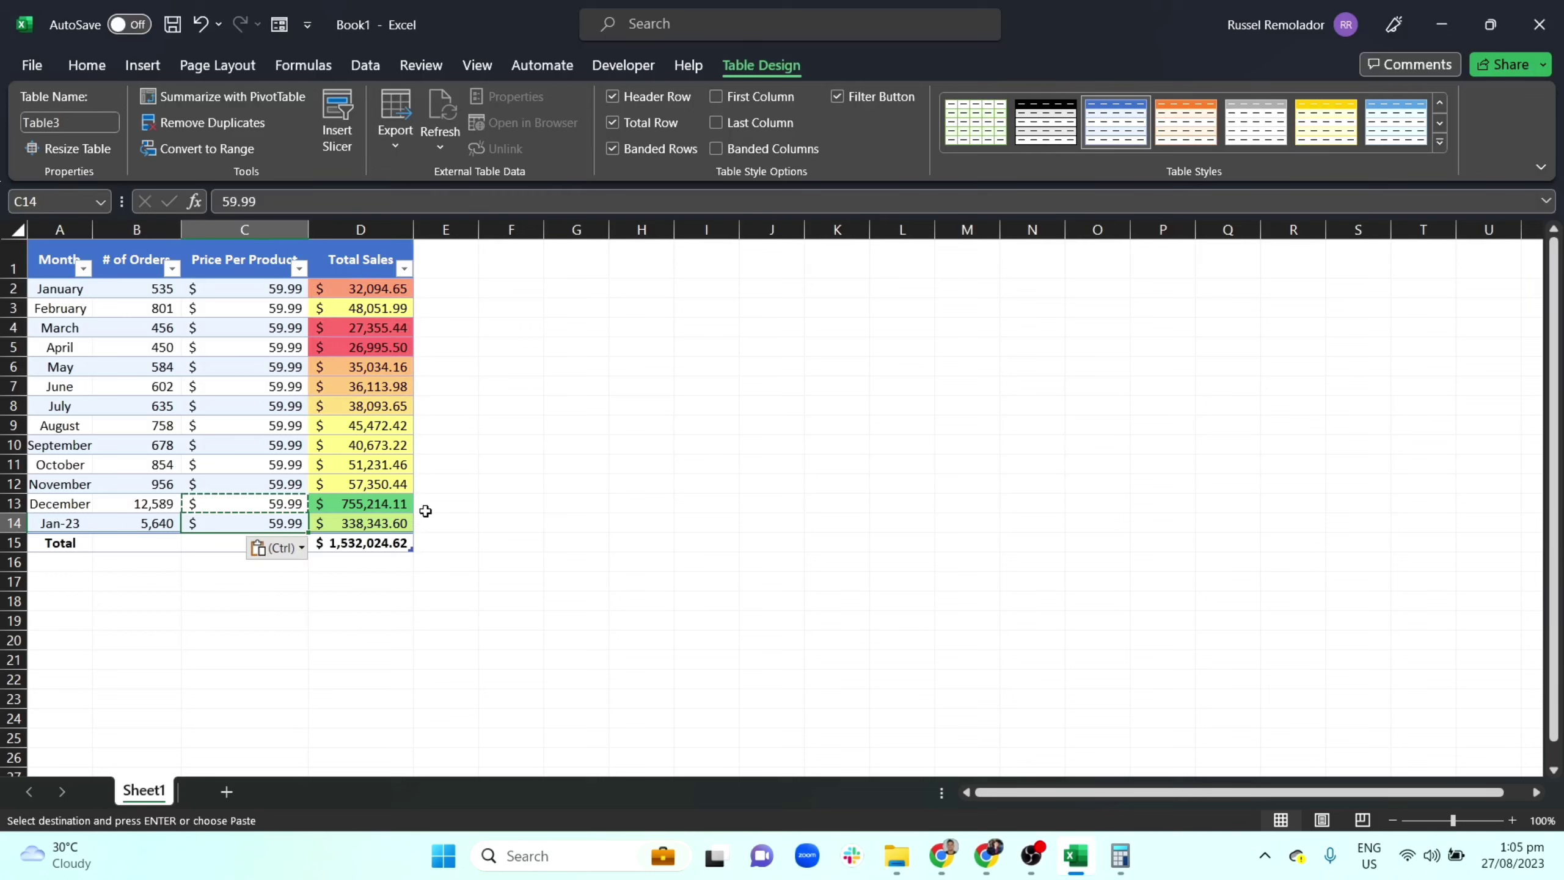
Inspect the Total Sales formulas in the new row and the June row, and the new row's price
{"action": "left_click", "coordinate": [446, 511]}
{"action": "left_click", "coordinate": [385, 522]}
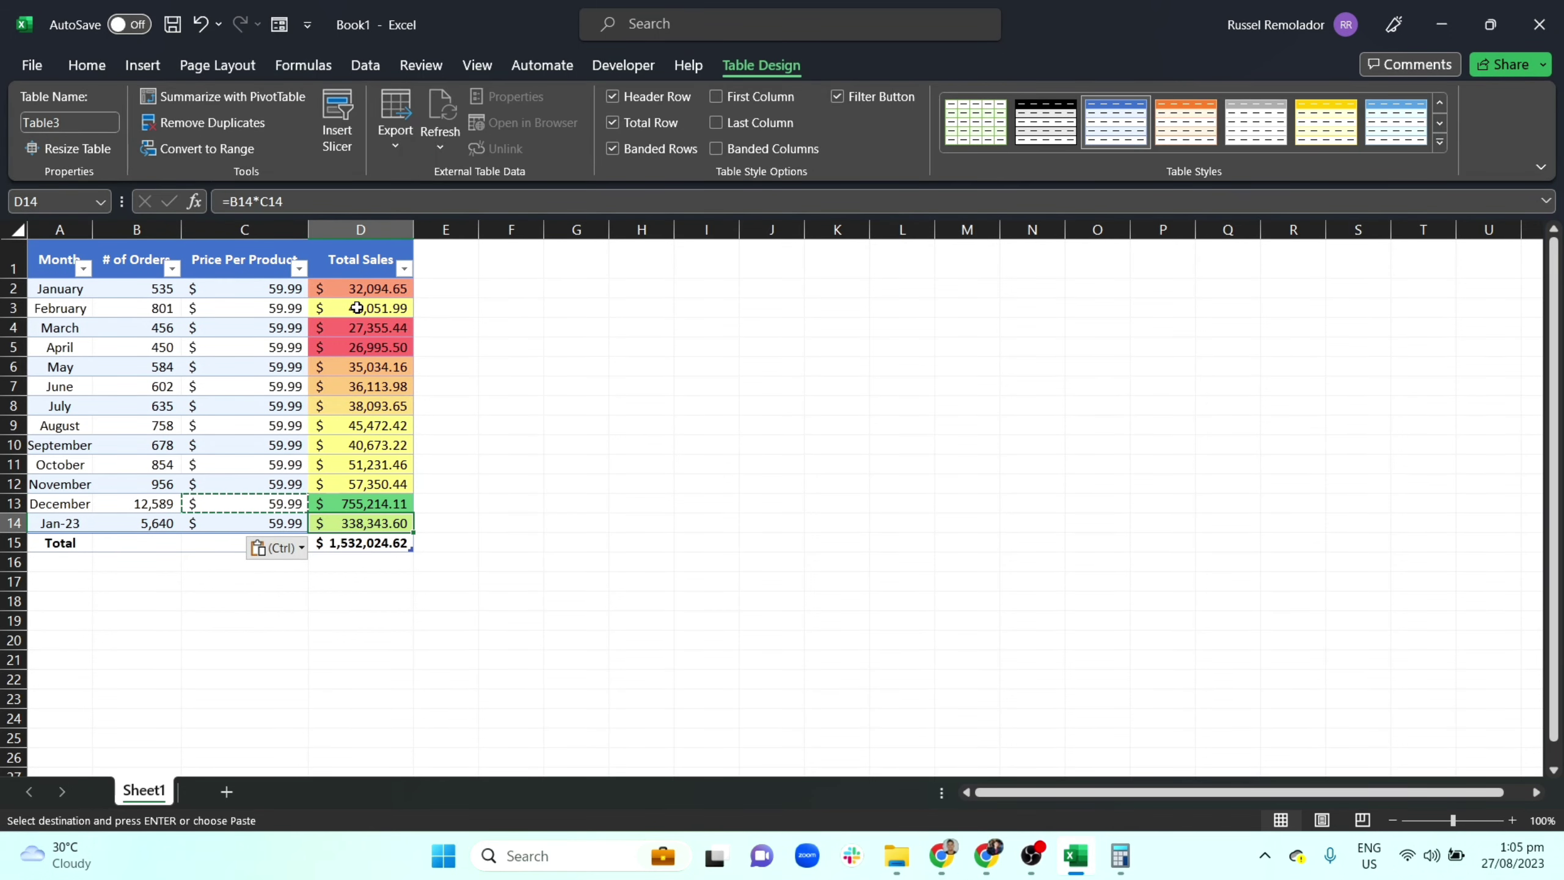
{"action": "left_click", "coordinate": [354, 386]}
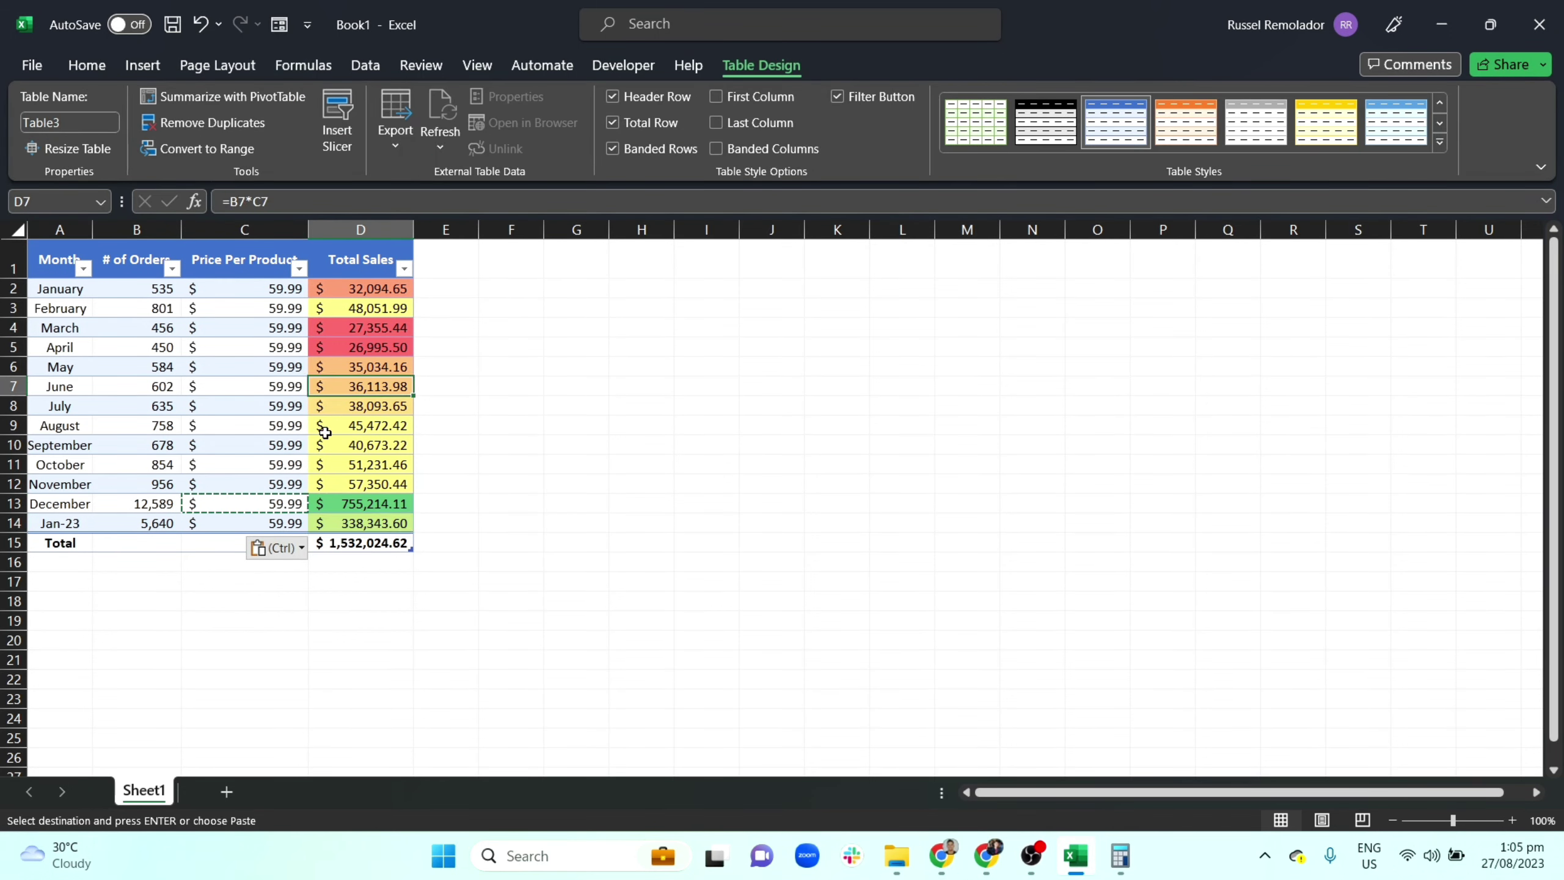
{"action": "left_click", "coordinate": [236, 517]}
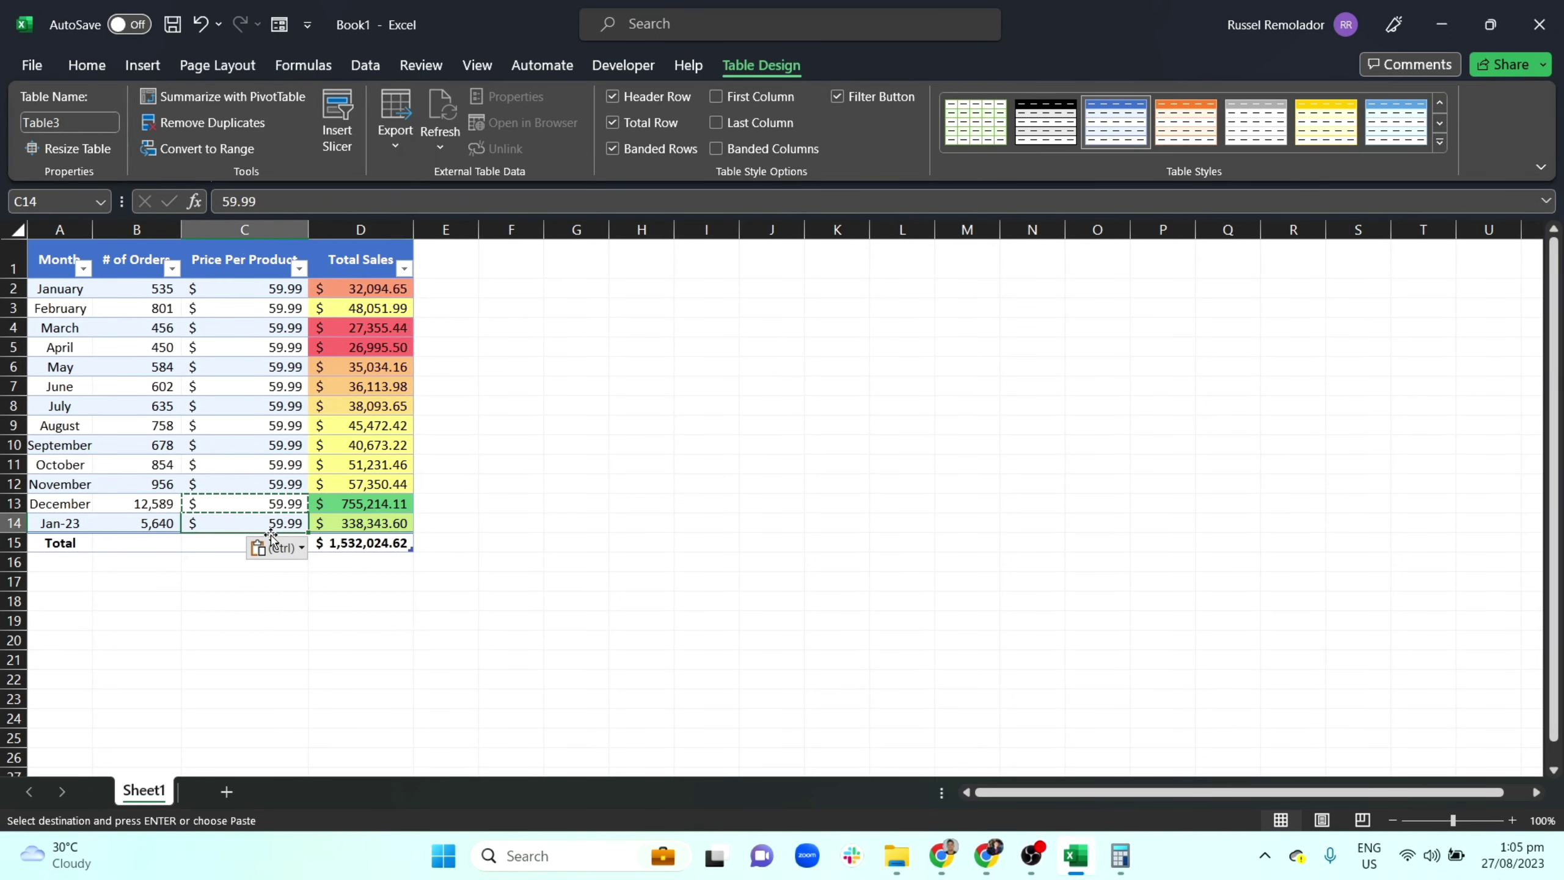
Undo the January 2023 entries and the inserted row above the Total row
{"action": "left_click", "coordinate": [107, 522]}
{"action": "key", "text": "ctrl+z"}
{"action": "key", "text": "ctrl+z"}
{"action": "key", "text": "ctrl+z"}
{"action": "key", "text": "ctrl+z"}
{"action": "key", "text": "ctrl+z"}
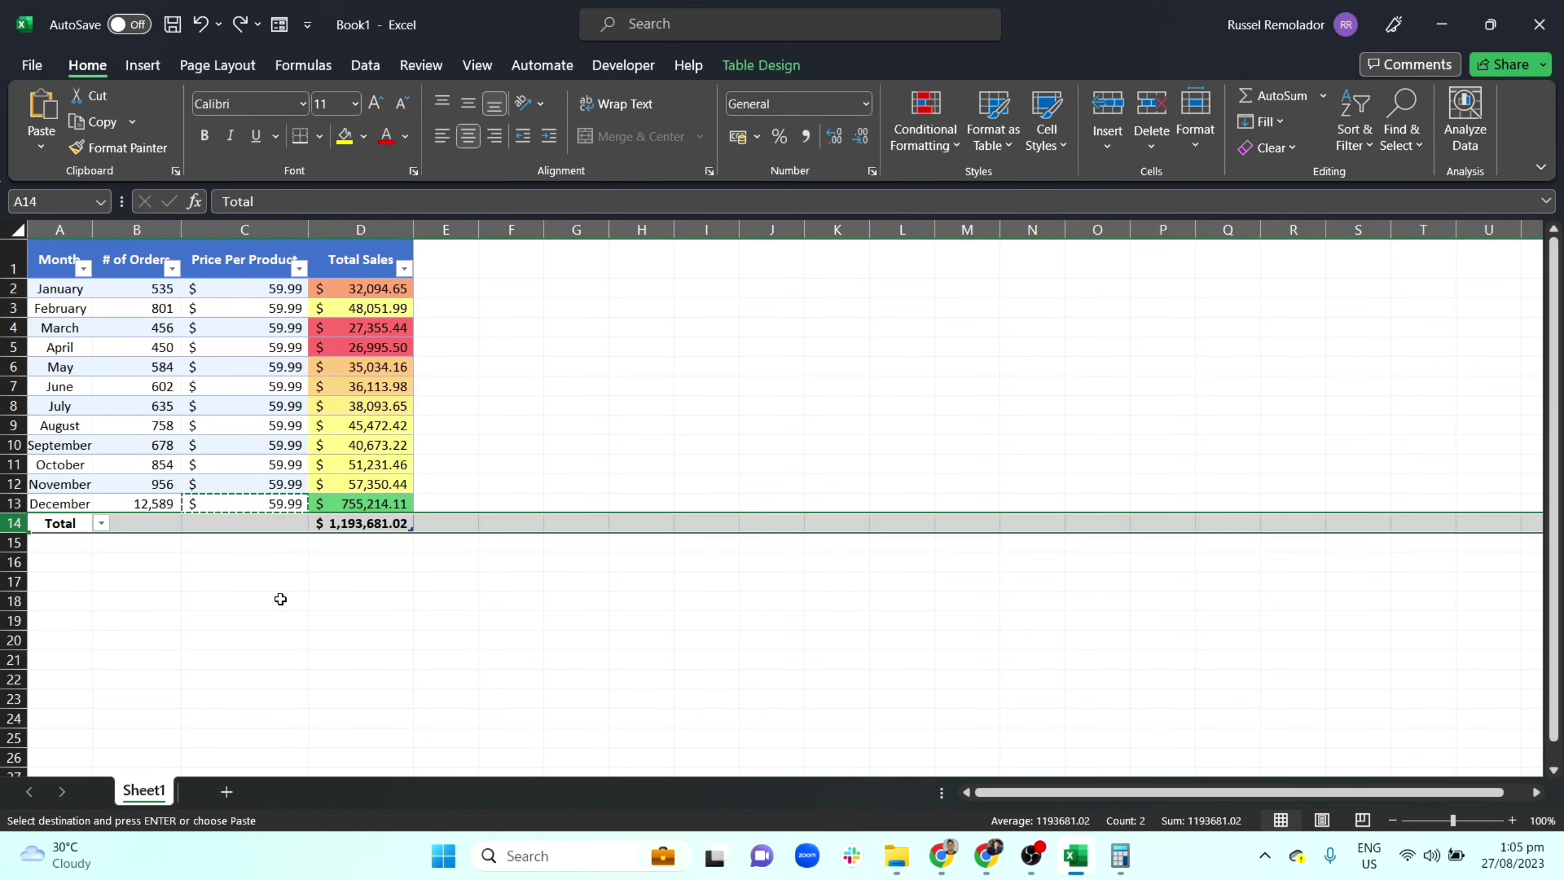
{"action": "key", "text": "ctrl+y"}
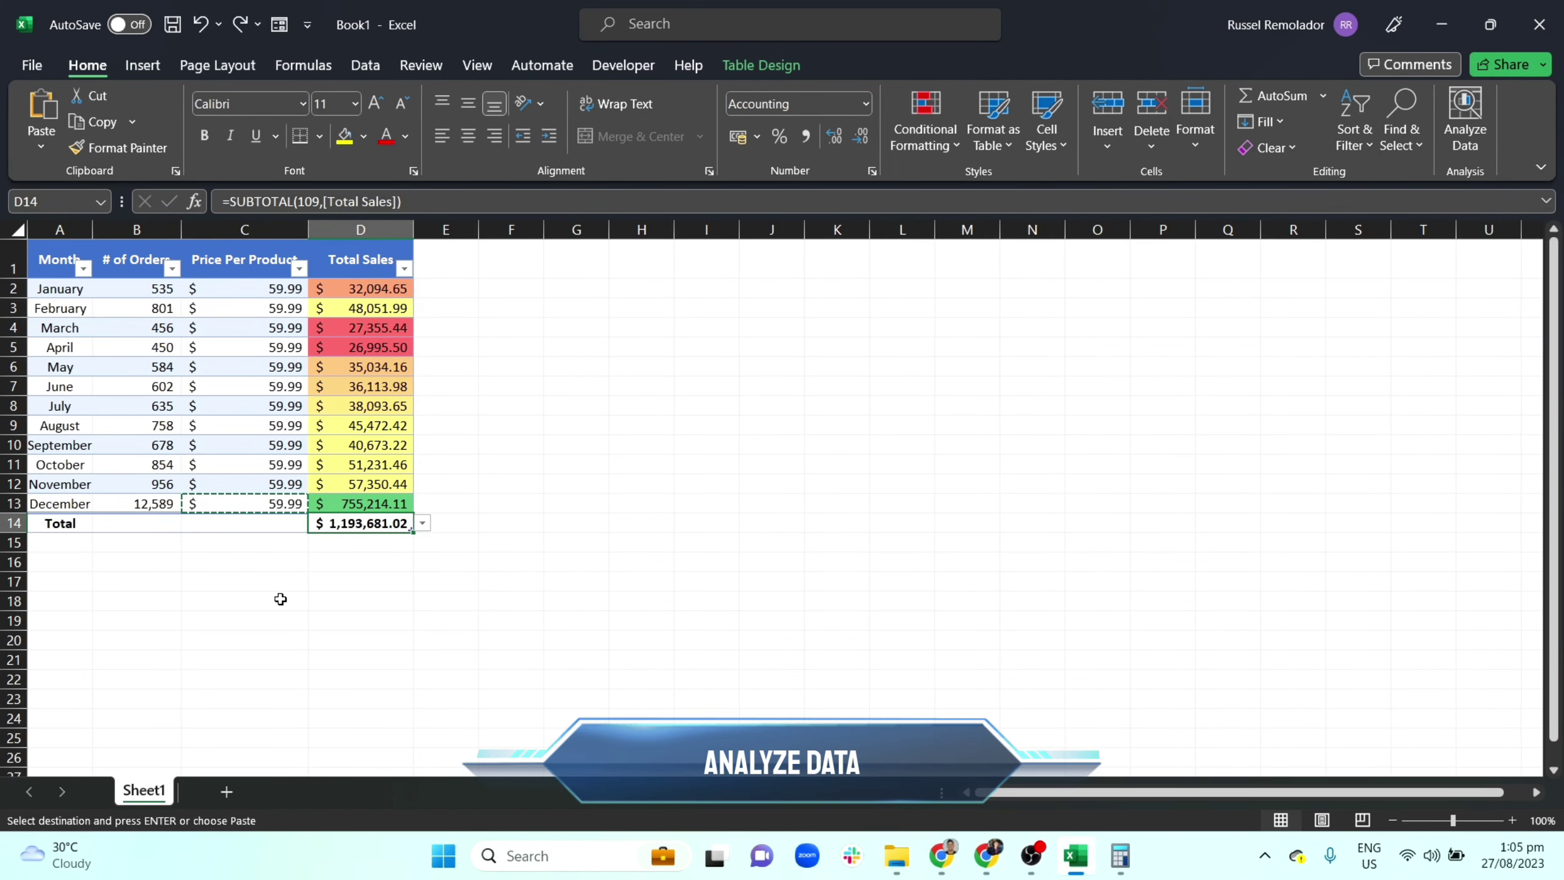
{"action": "left_click", "coordinate": [281, 598]}
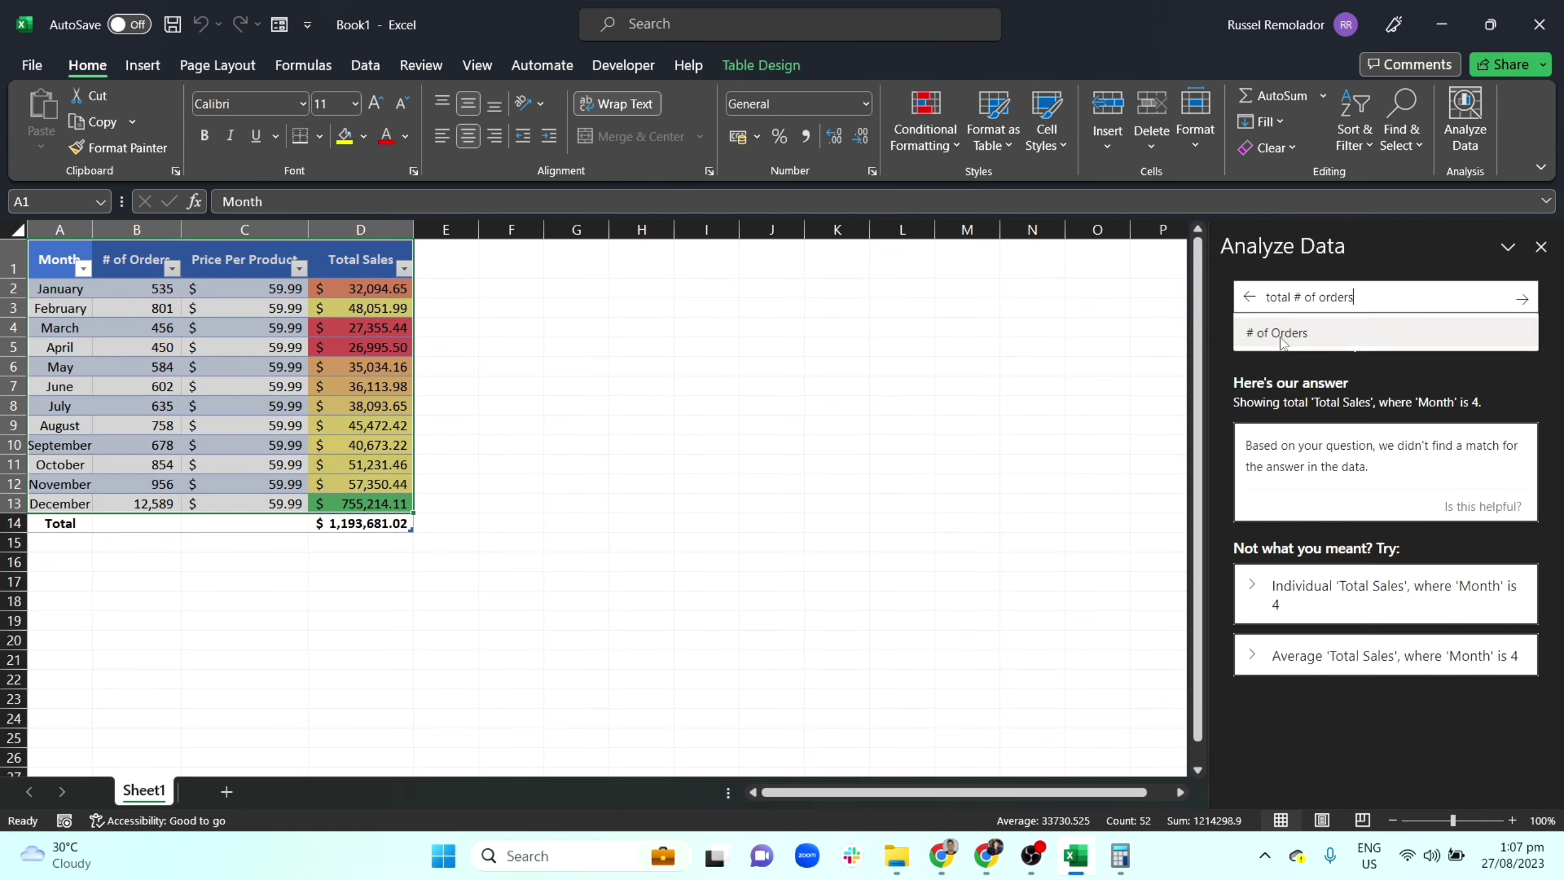
Query Analyze Data for total # of Orders and average # of Orders, and check the monthly orders in B2:B13
{"action": "left_click", "coordinate": [1331, 345]}
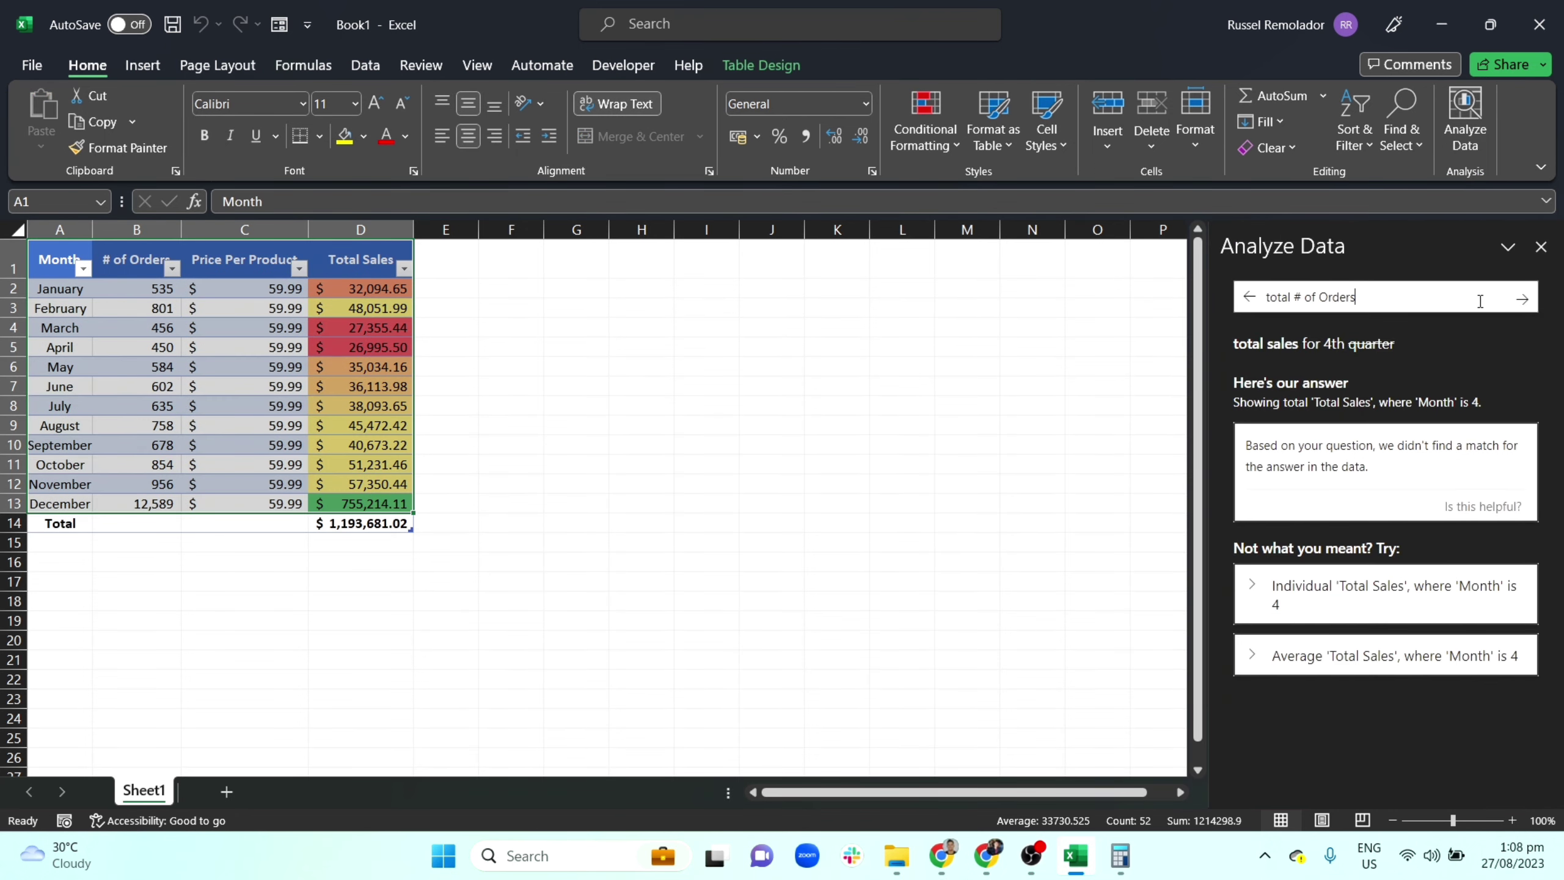
{"action": "key", "text": "Return"}
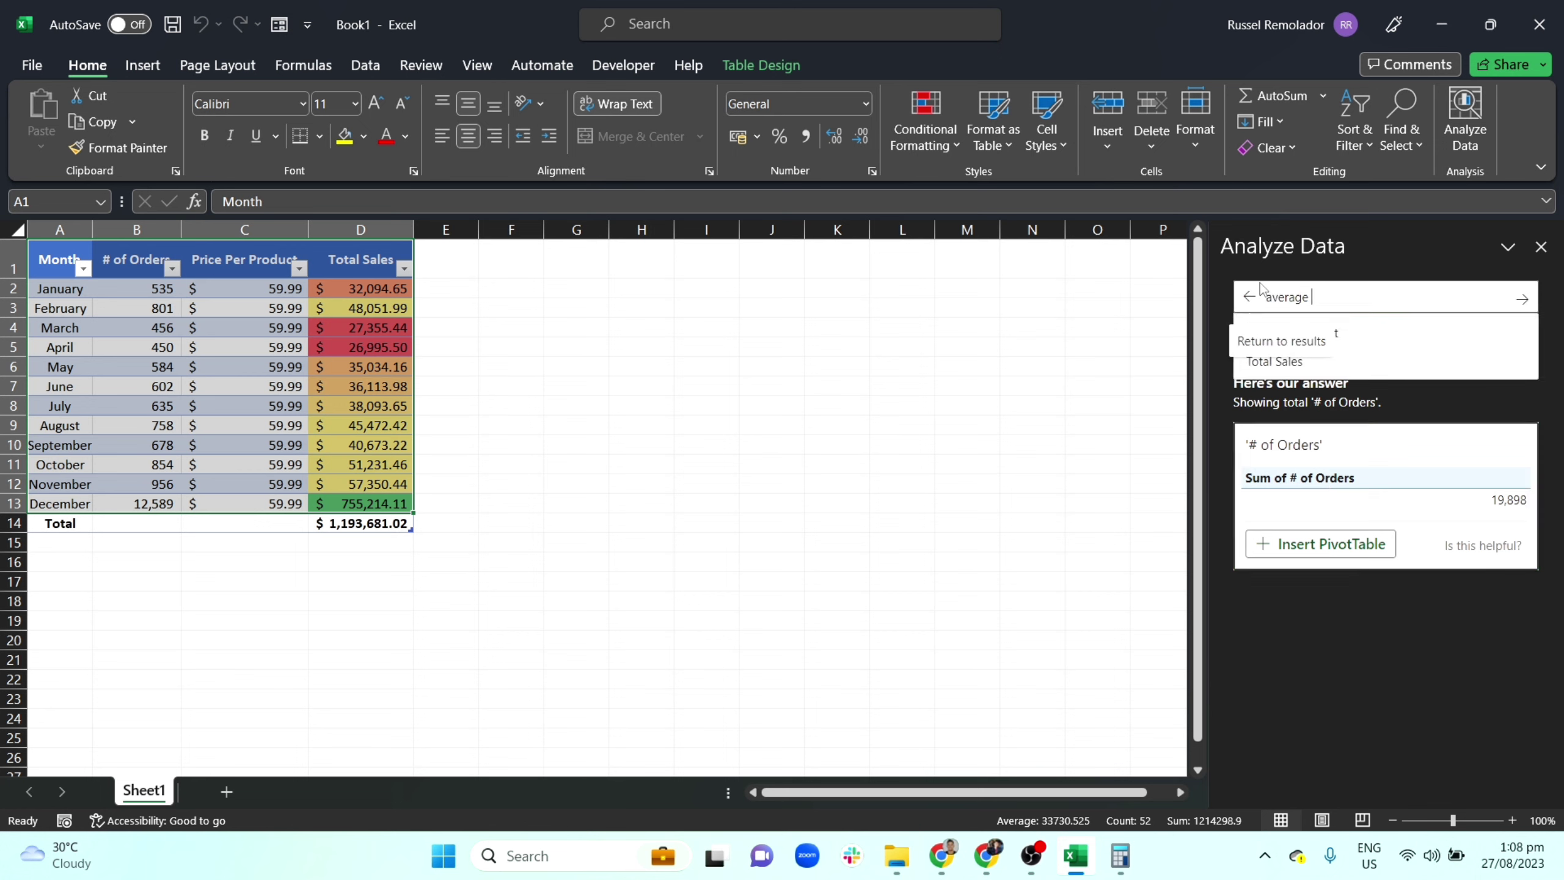
{"action": "type", "text": "#"}
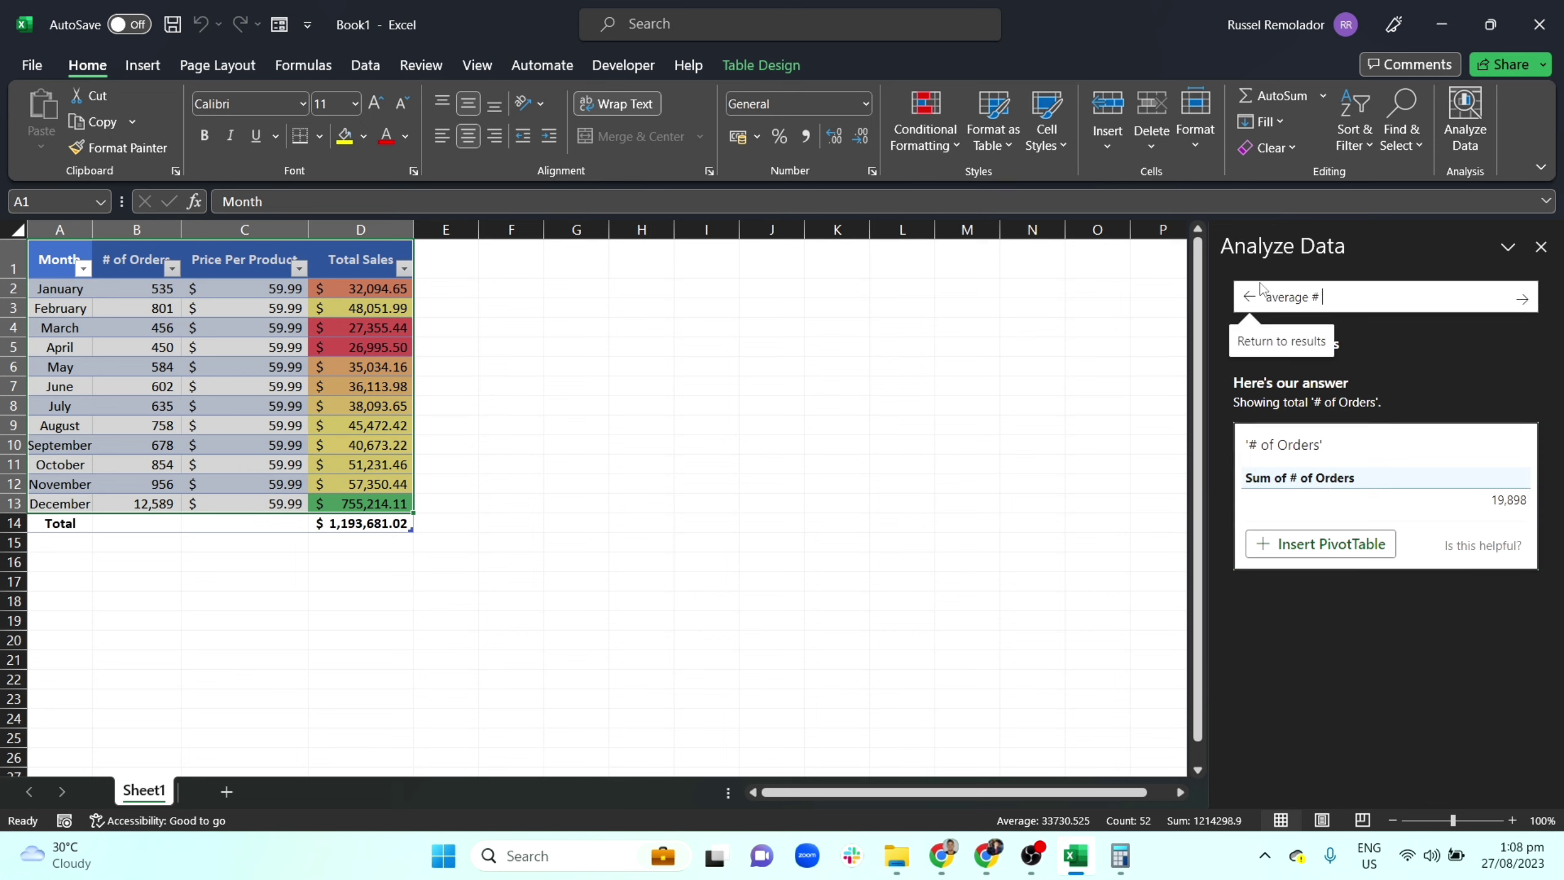
{"action": "key", "text": "Return"}
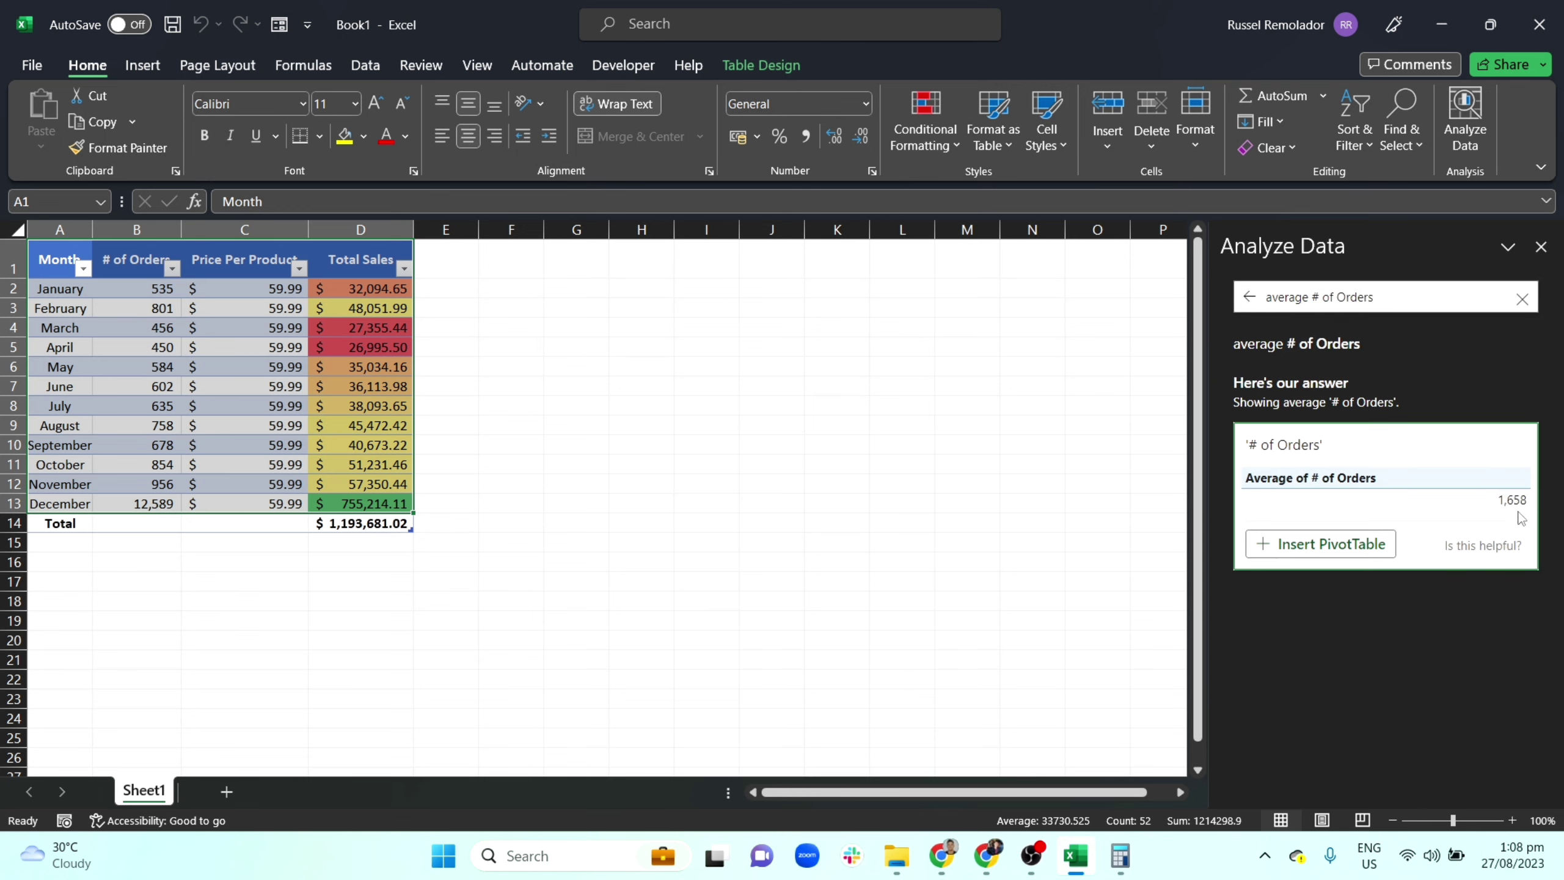
{"action": "left_click", "coordinate": [1102, 407]}
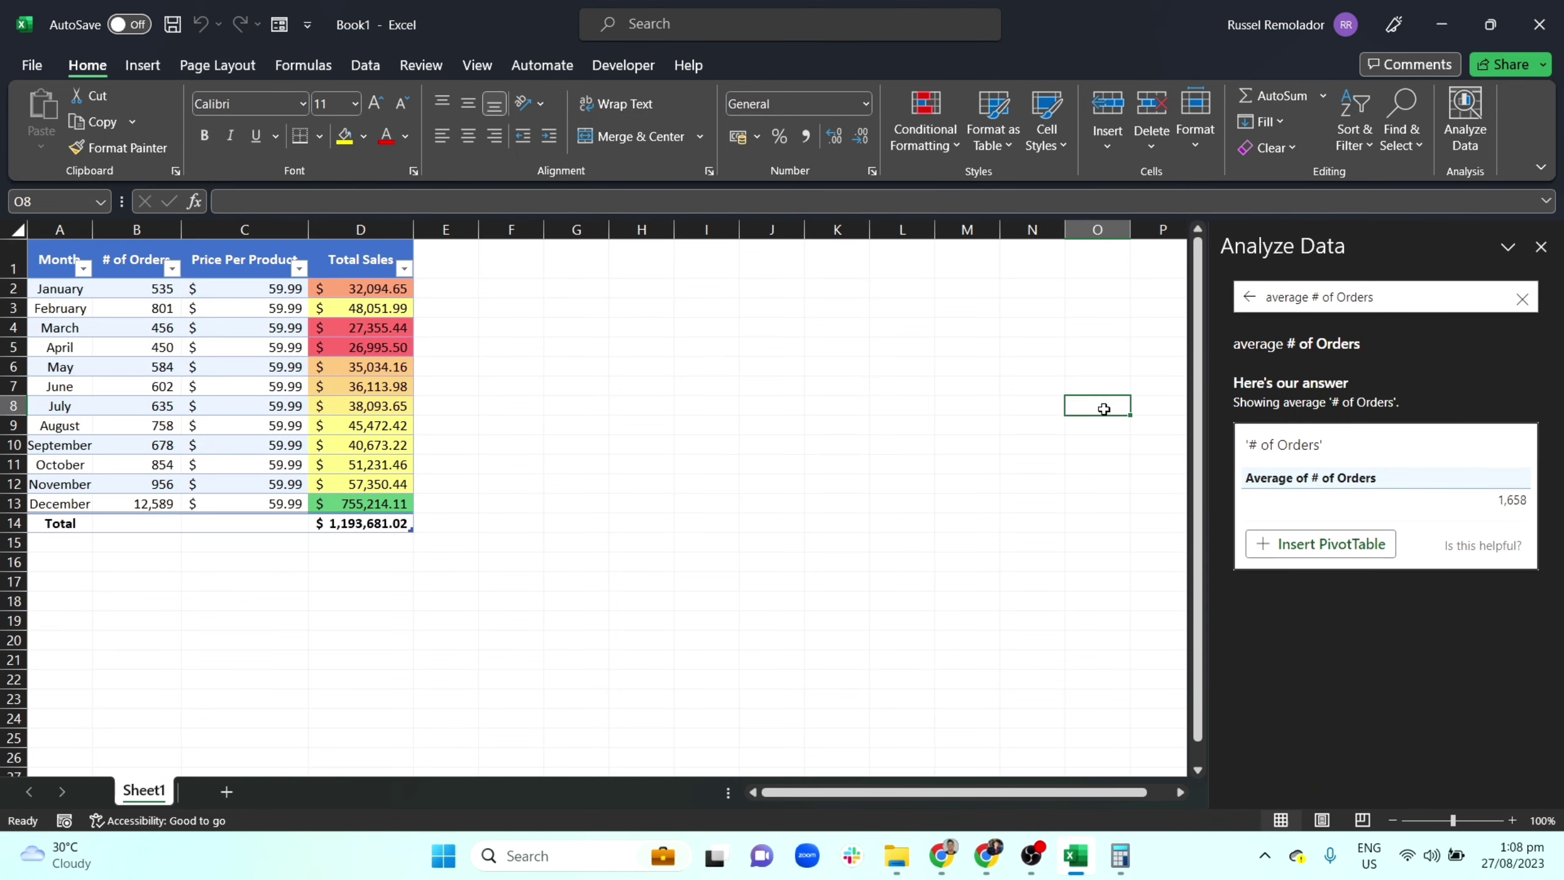
{"action": "left_click_drag", "start_coordinate": [135, 291], "coordinate": [151, 502]}
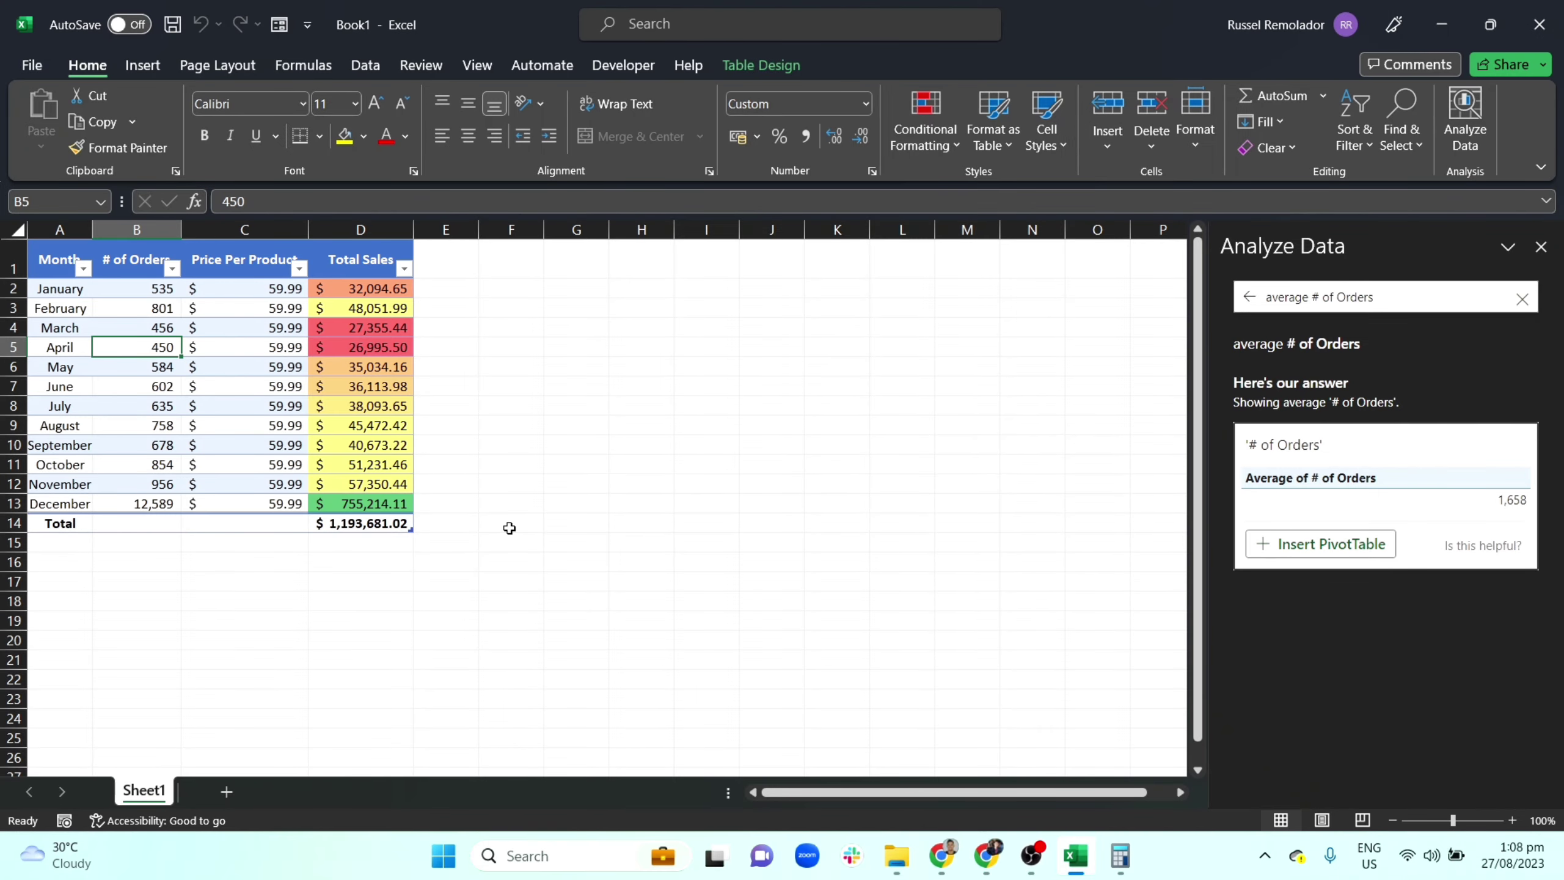
Add up the monthly orders in F14 with a formula joining each cell from B2 through B13 with plus signs, and check the formula
{"action": "left_click", "coordinate": [511, 525]}
{"action": "type", "text": "="}
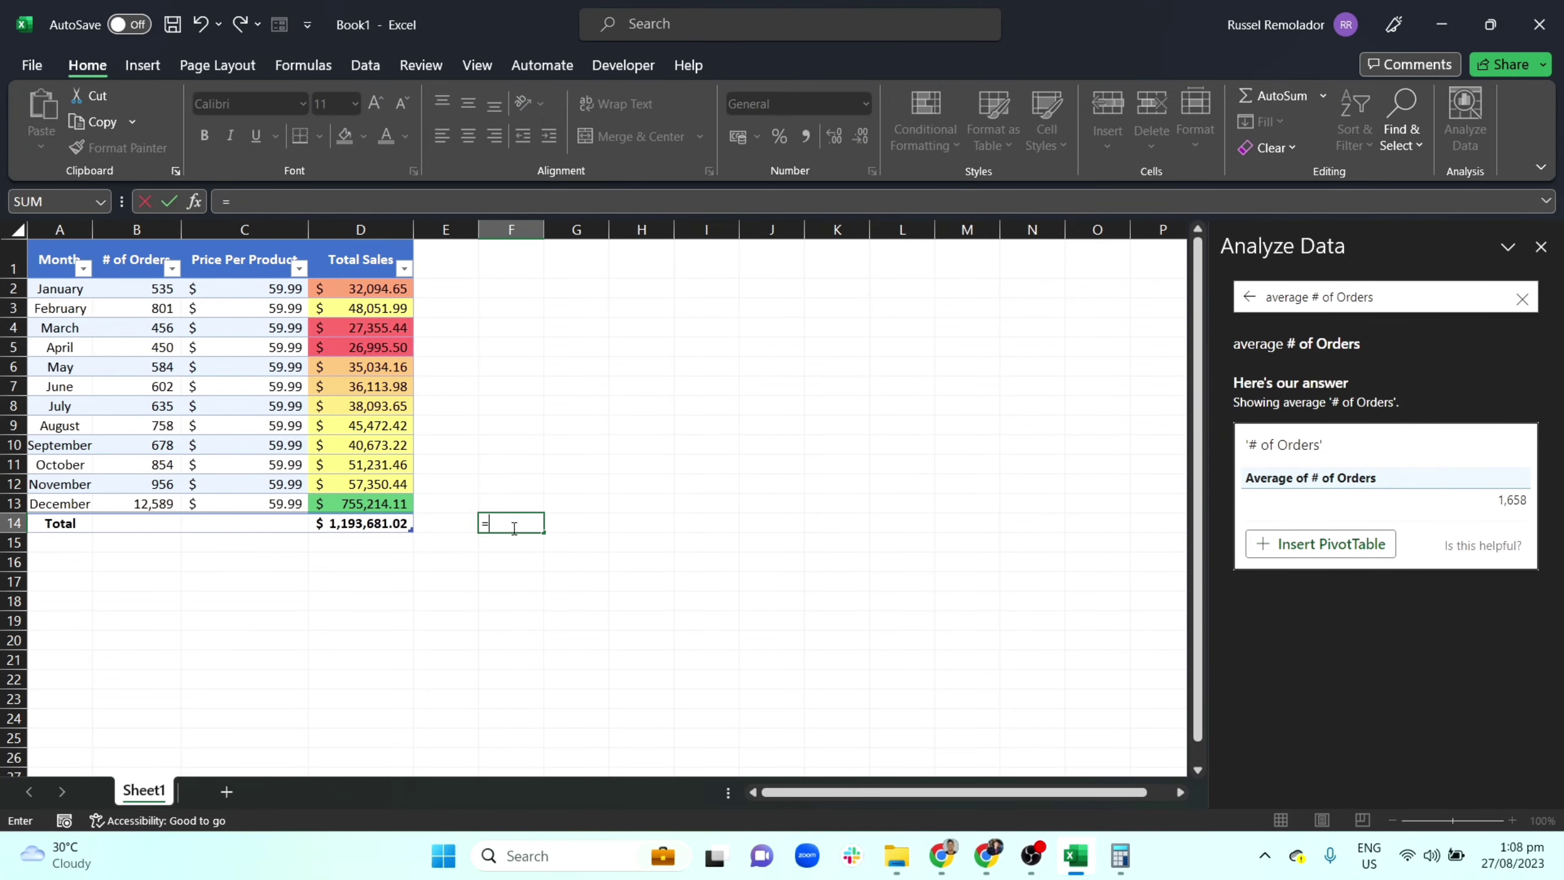
{"action": "left_click", "coordinate": [165, 288]}
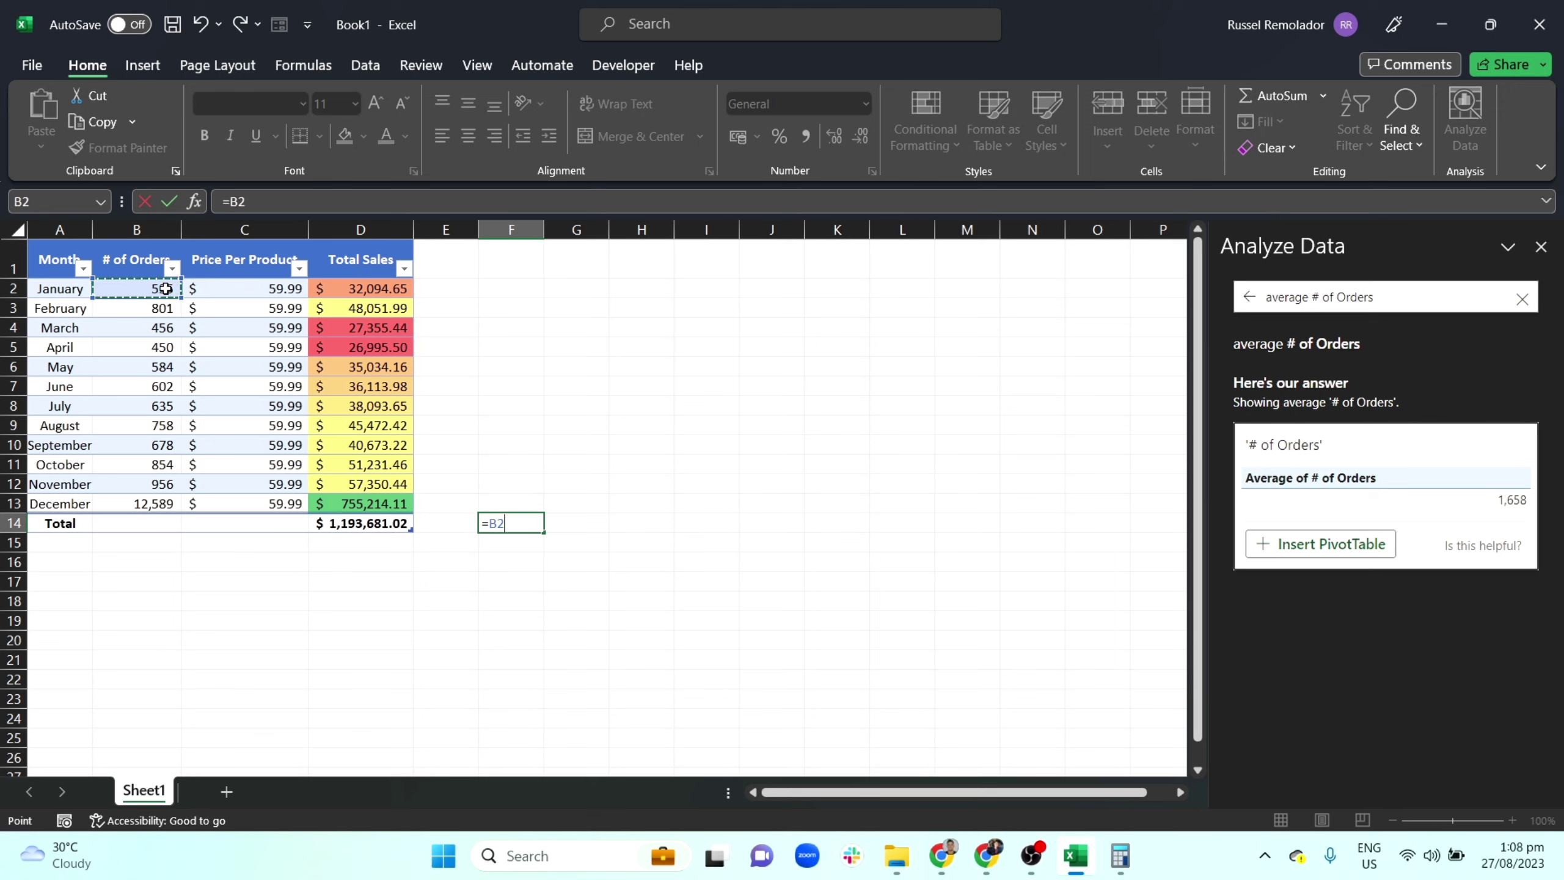
{"action": "type", "text": "+"}
{"action": "left_click", "coordinate": [146, 304]}
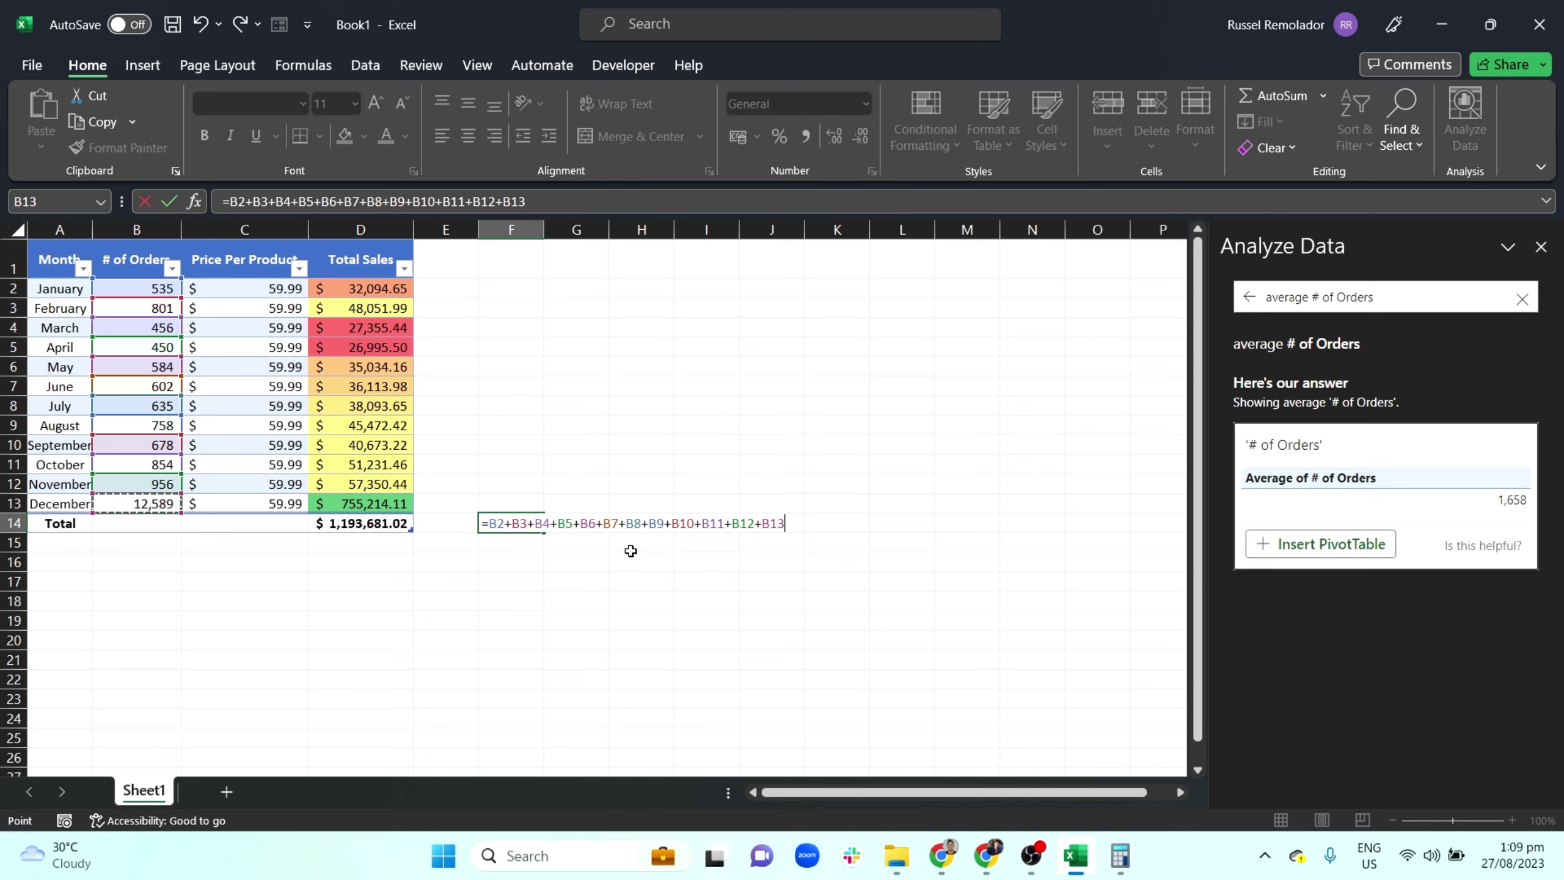
{"action": "key", "text": "Return"}
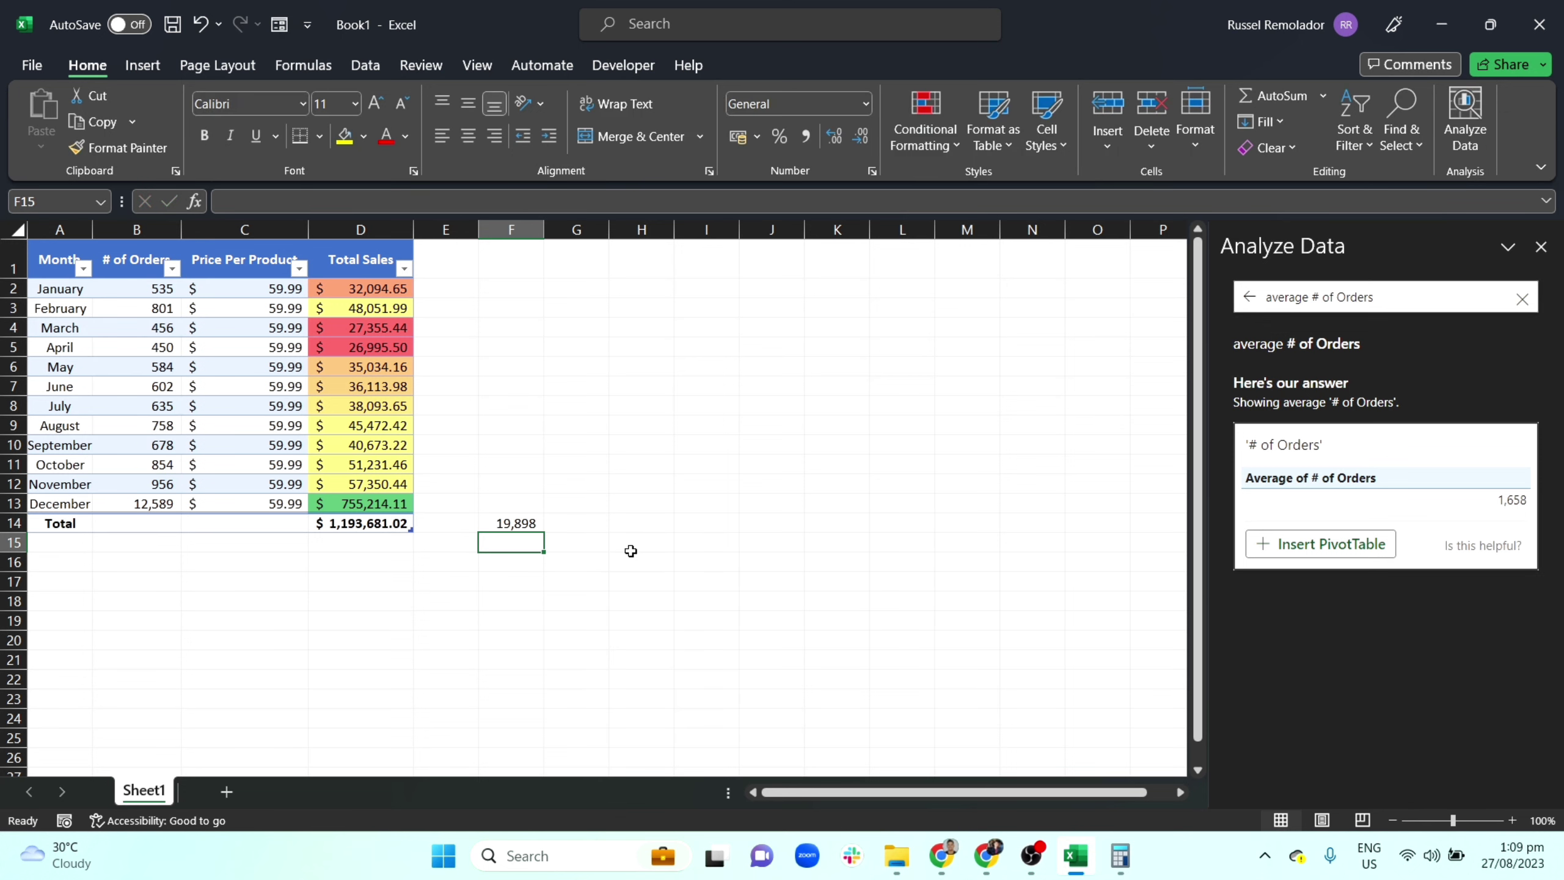
{"action": "left_click", "coordinate": [521, 523]}
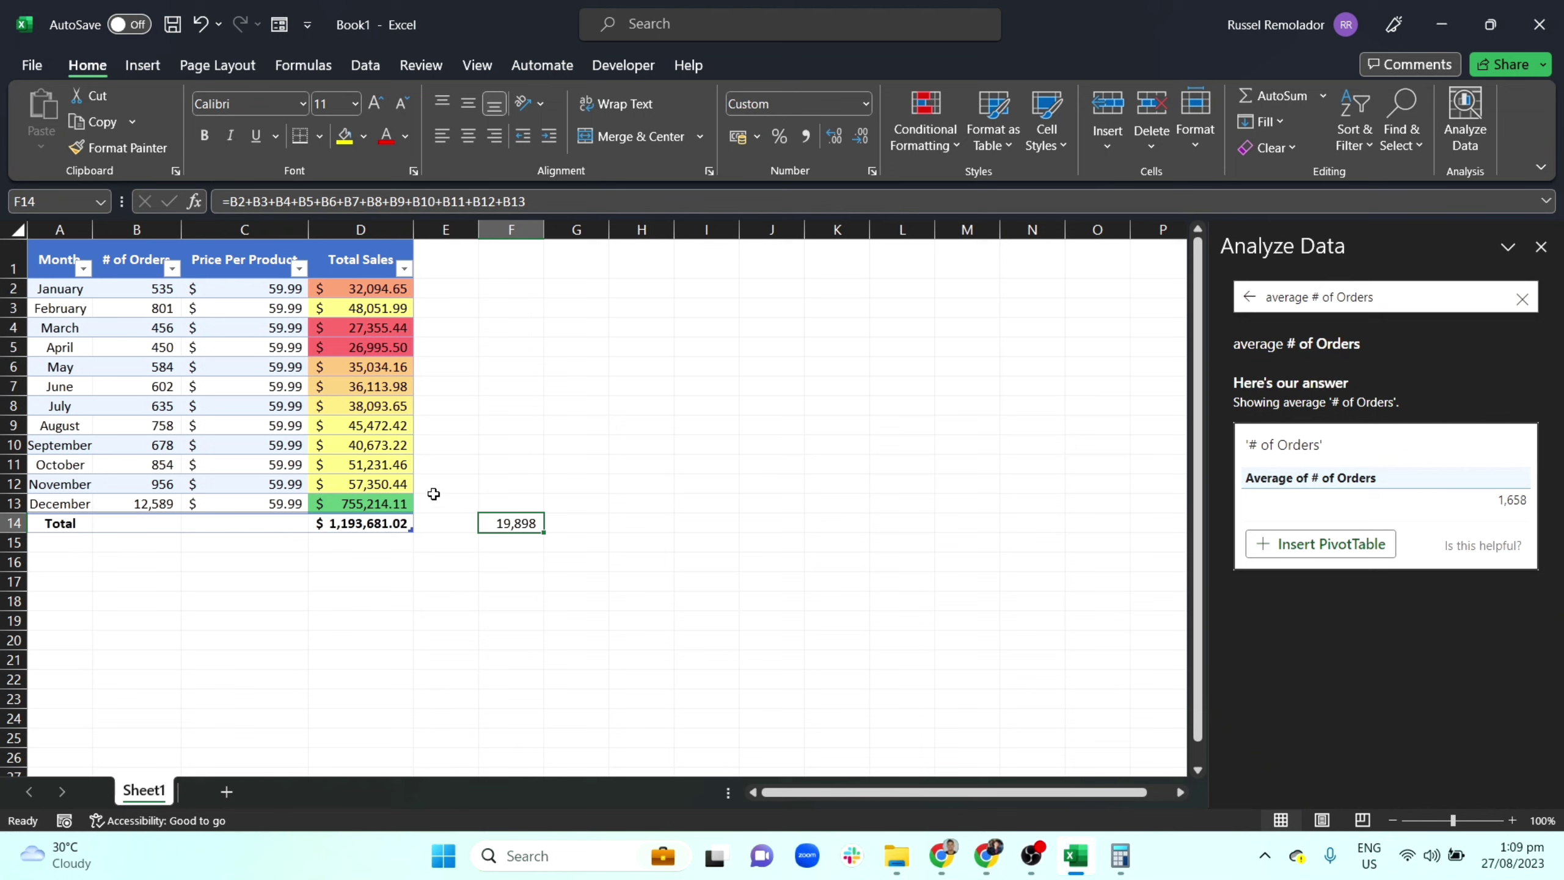
Begin a SUM function formula in G14, beside the manual orders total
{"action": "double_click", "coordinate": [565, 505]}
{"action": "type", "text": "=SUM"}
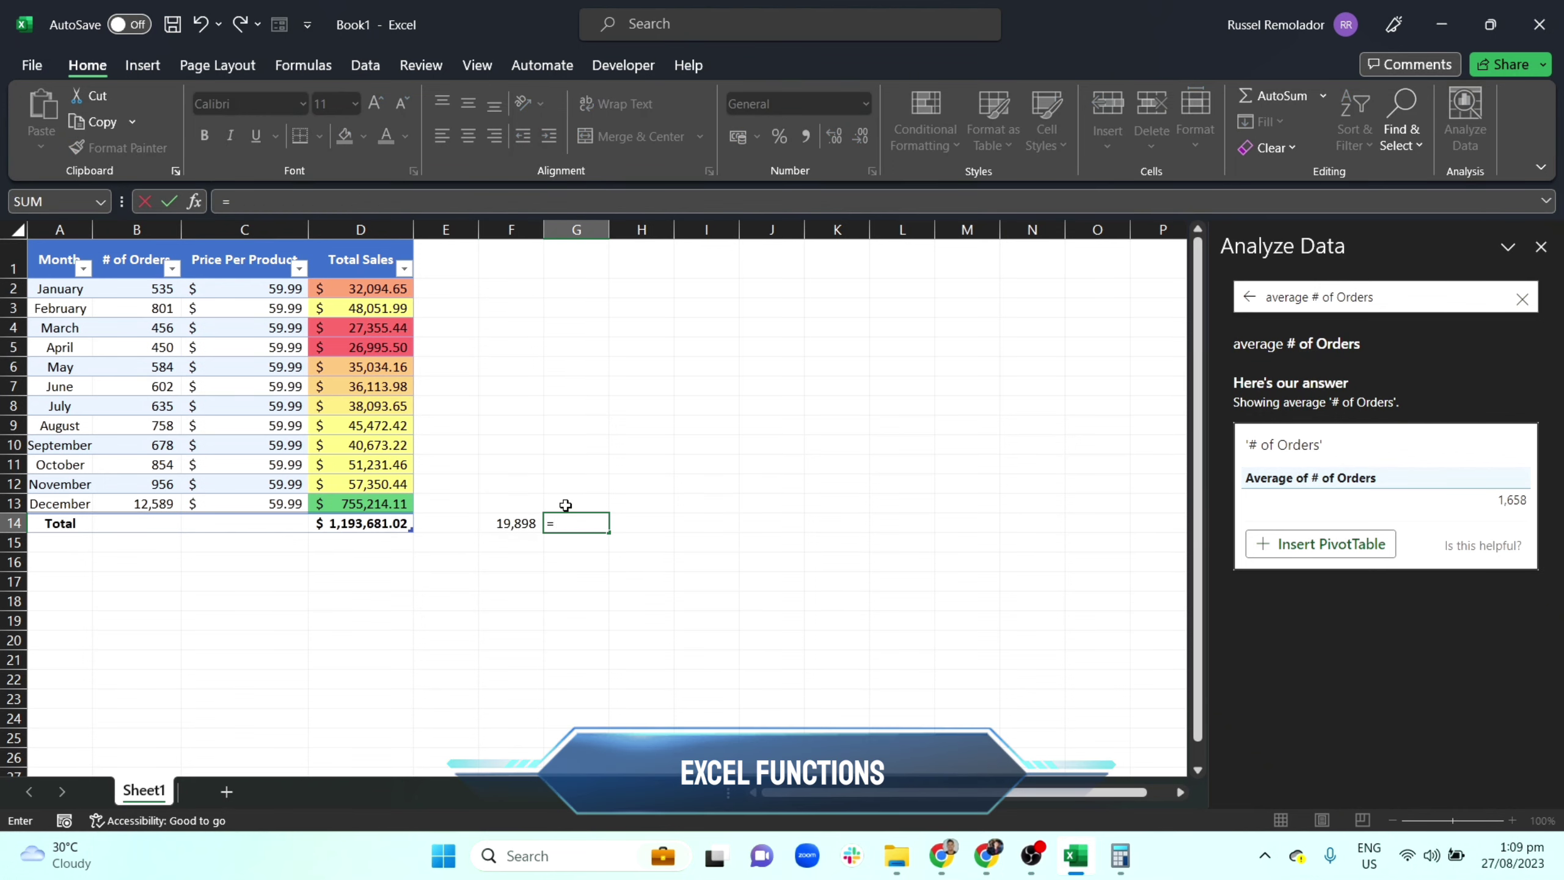